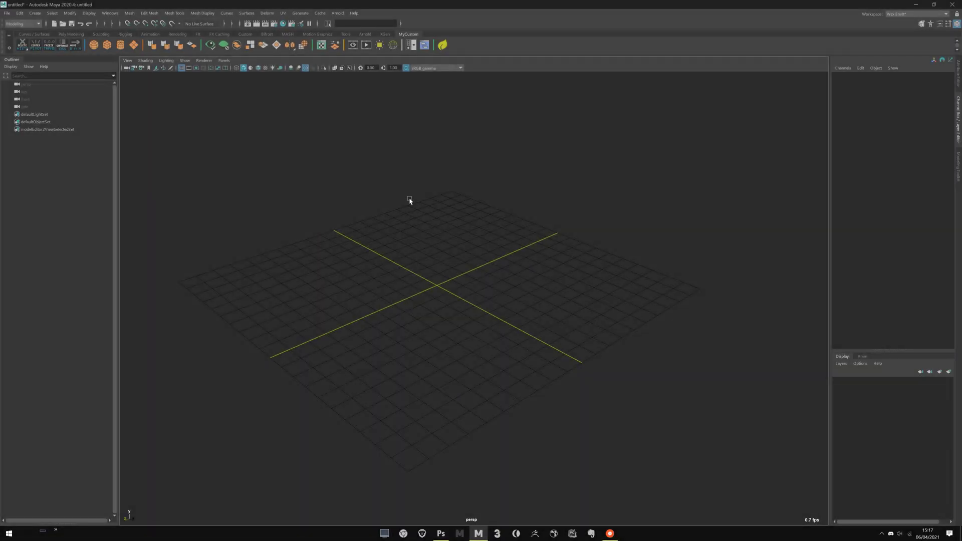
Step: Open the EnvIt scatter tool and check its info page with version, tutorial and support details
left_click_drag(436, 258, 362, 196, "alt")
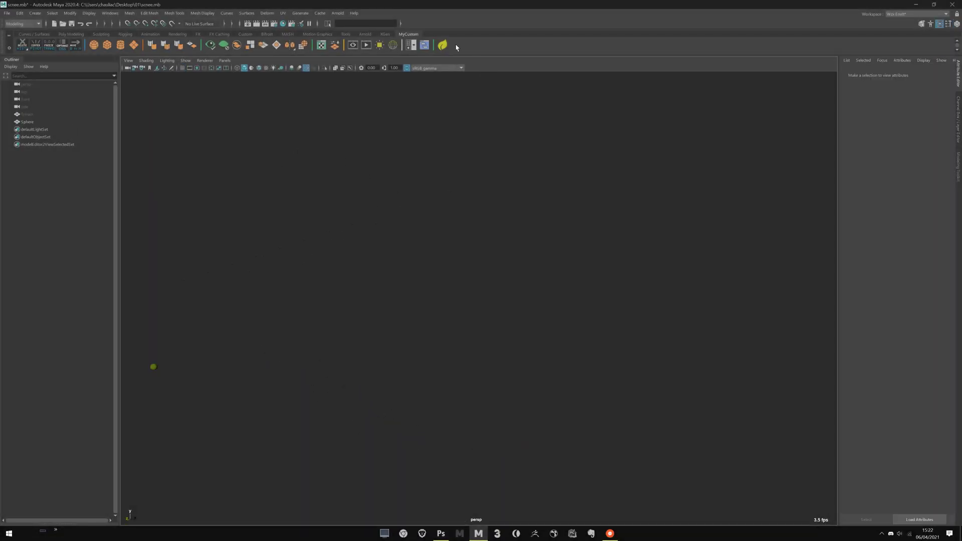
left_click(442, 45)
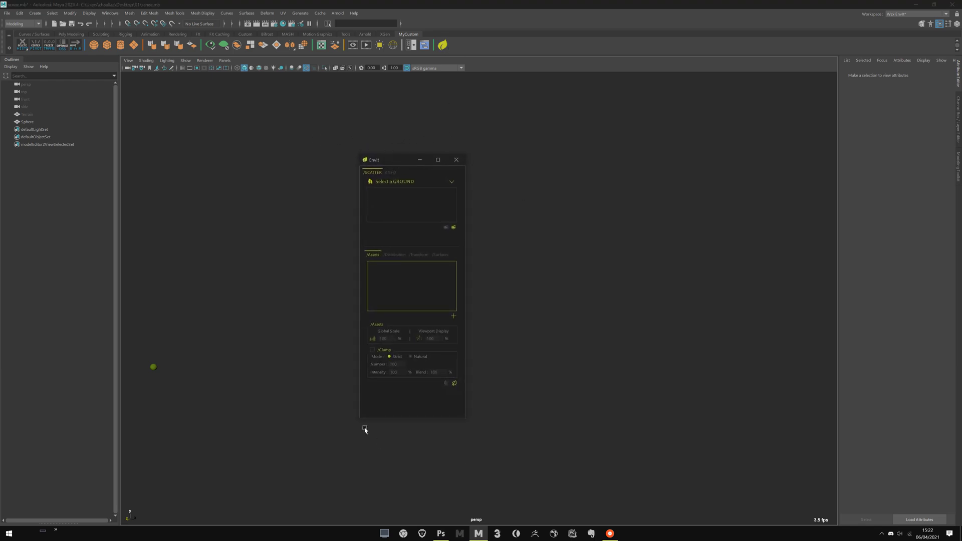
left_click_drag(383, 160, 379, 156)
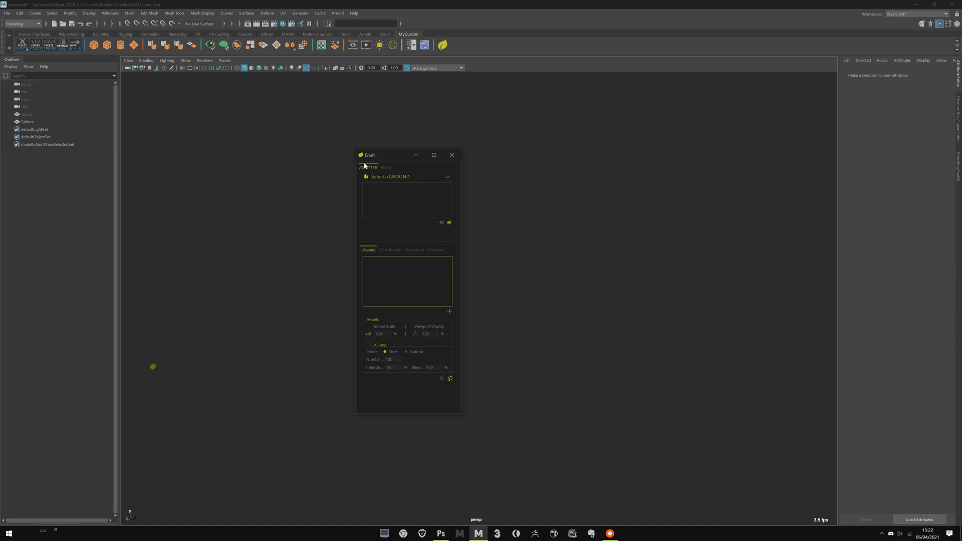
left_click(387, 168)
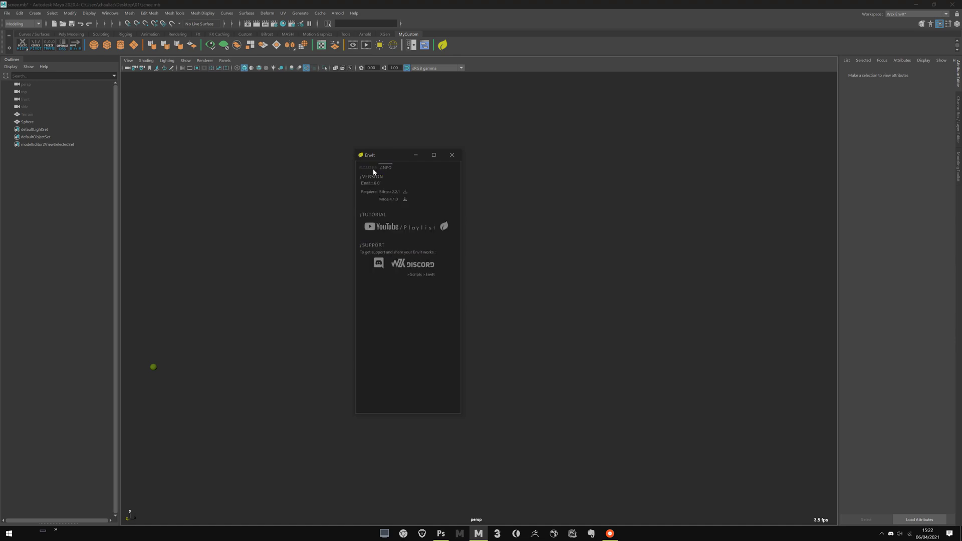
left_click(368, 167)
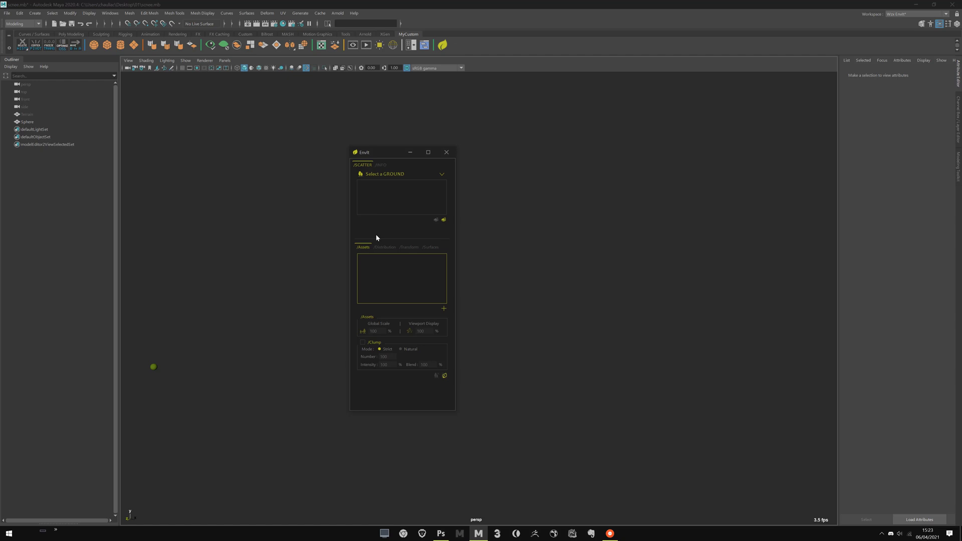
left_click_drag(384, 153, 401, 150)
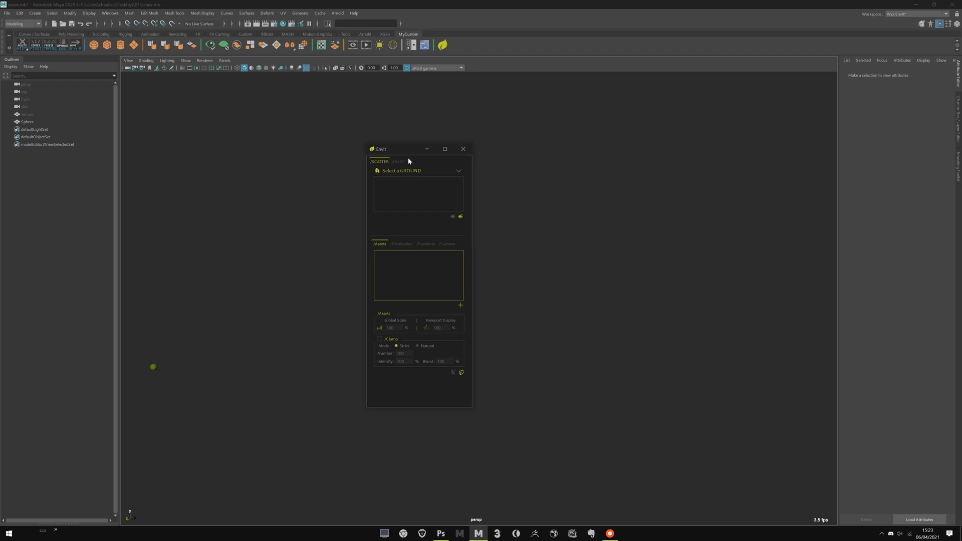
Step: Try docking the EnvIt window beside and above the Attribute Editor, and return it to a floating window
left_click_drag(398, 146, 847, 178)
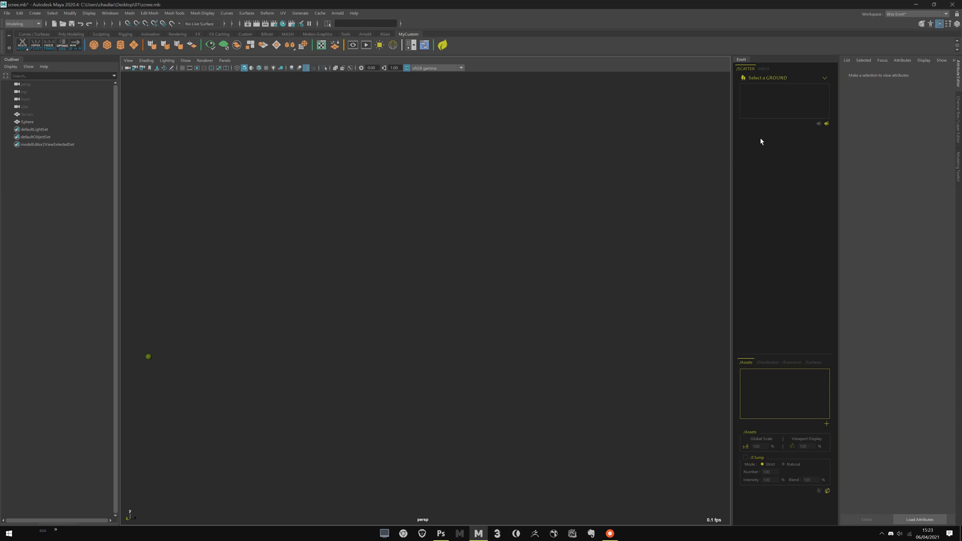
left_click_drag(744, 61, 860, 60)
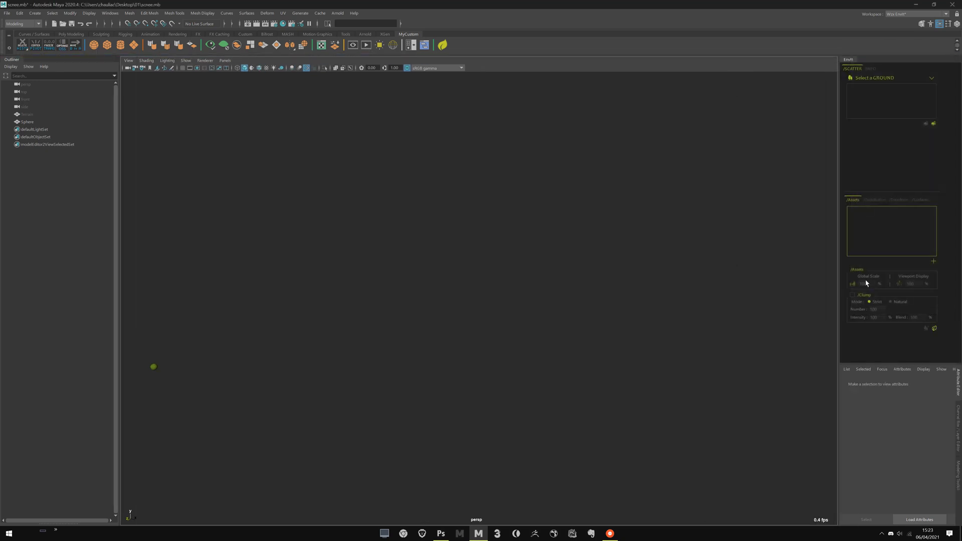
left_click(864, 368)
left_click(866, 365)
left_click_drag(865, 365, 879, 273)
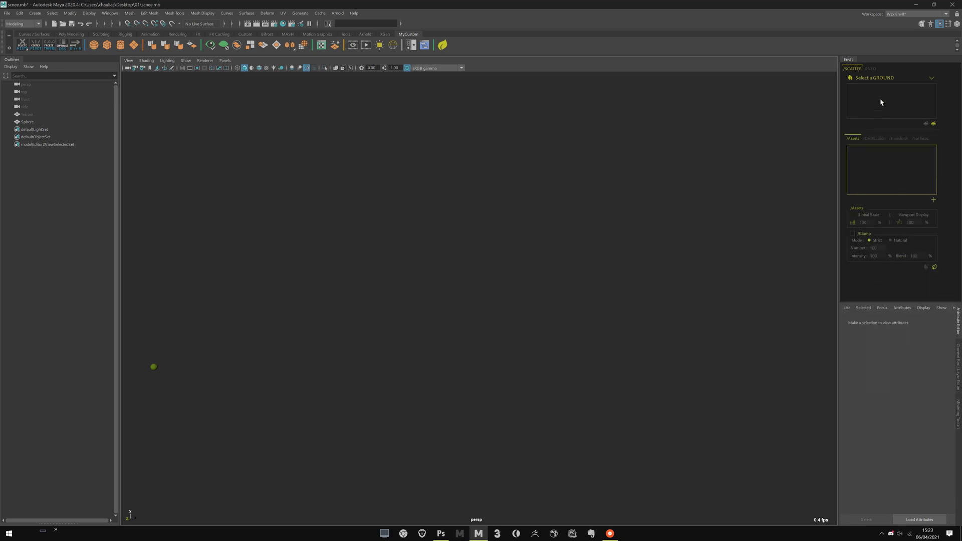
left_click_drag(850, 59, 532, 130)
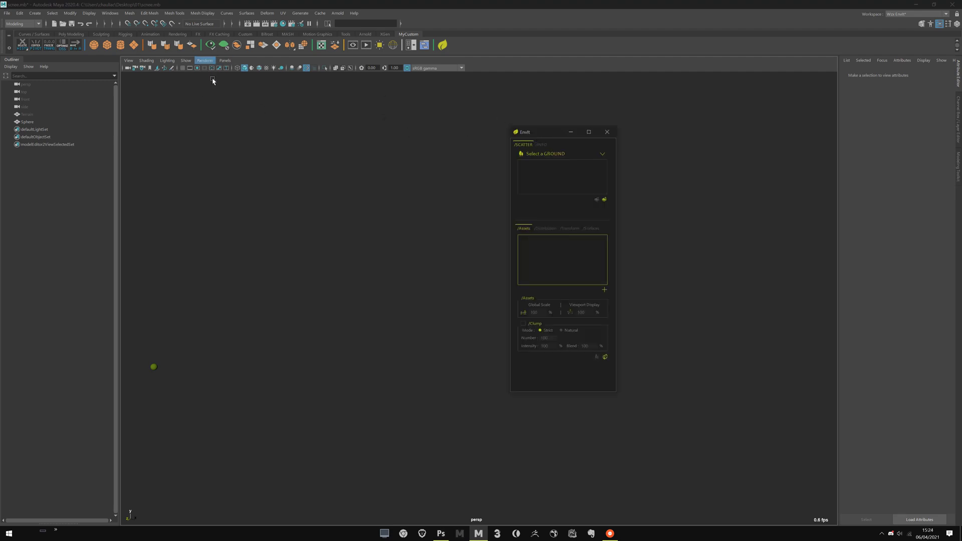
Step: Unhide the Terrain mesh in the scene and select it
left_click(210, 46)
left_click(368, 371)
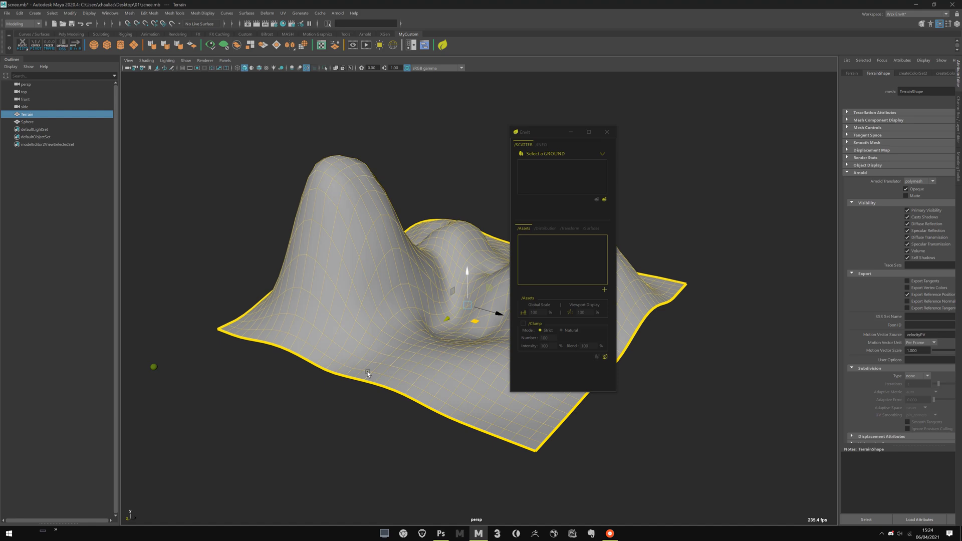
middle_click_drag(415, 171, 402, 174, "alt")
left_click(521, 113)
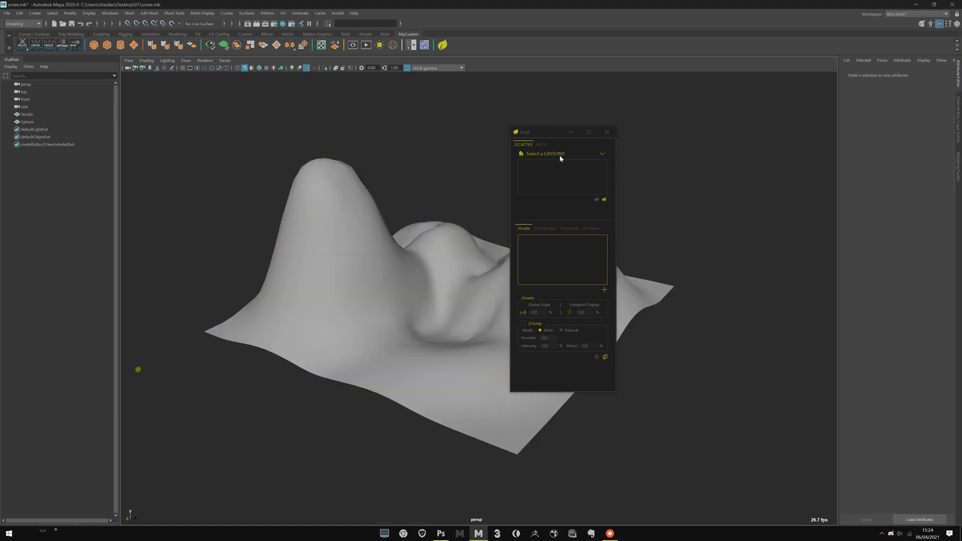
left_click_drag(422, 185, 274, 476)
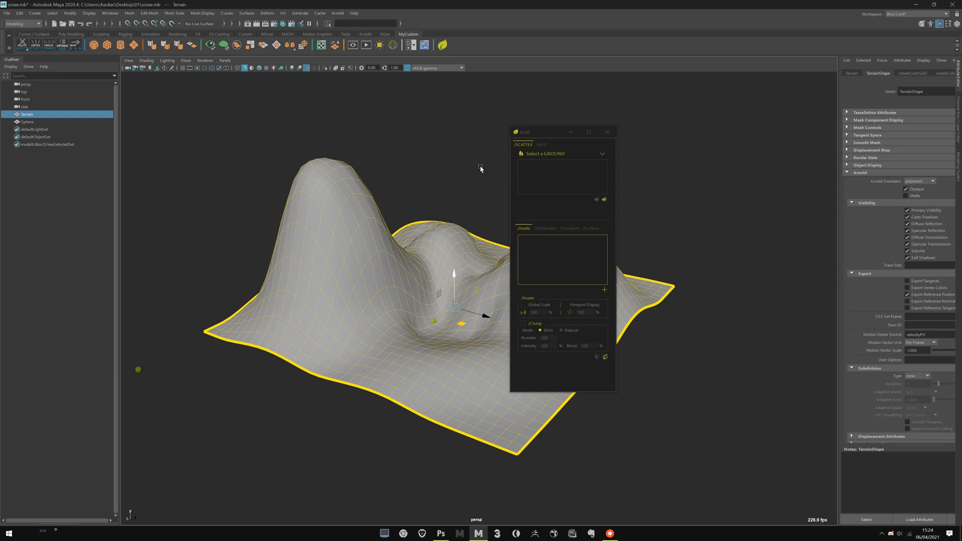
Step: Start a new ground system for the selected terrain in EnvIt and name the ground GROUND
left_click(522, 160)
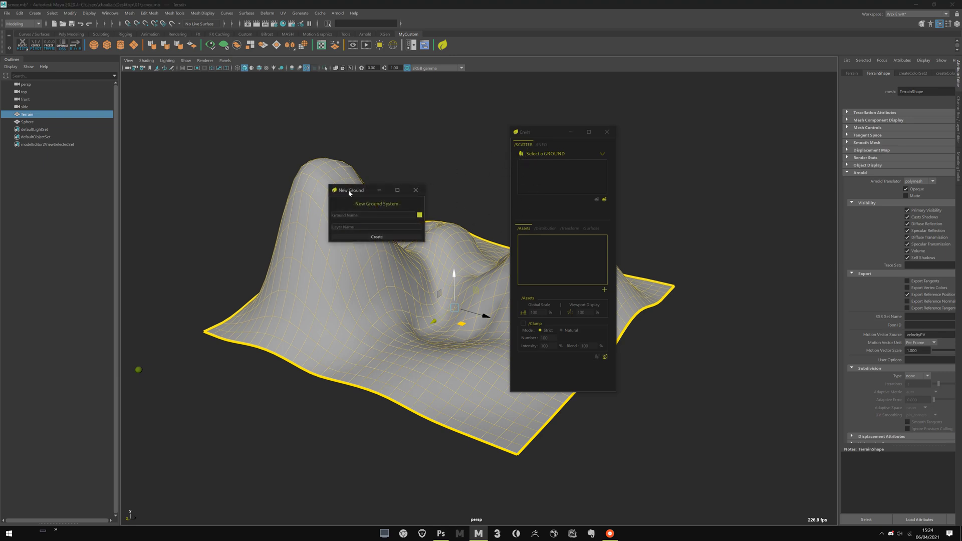
left_click_drag(349, 191, 408, 150)
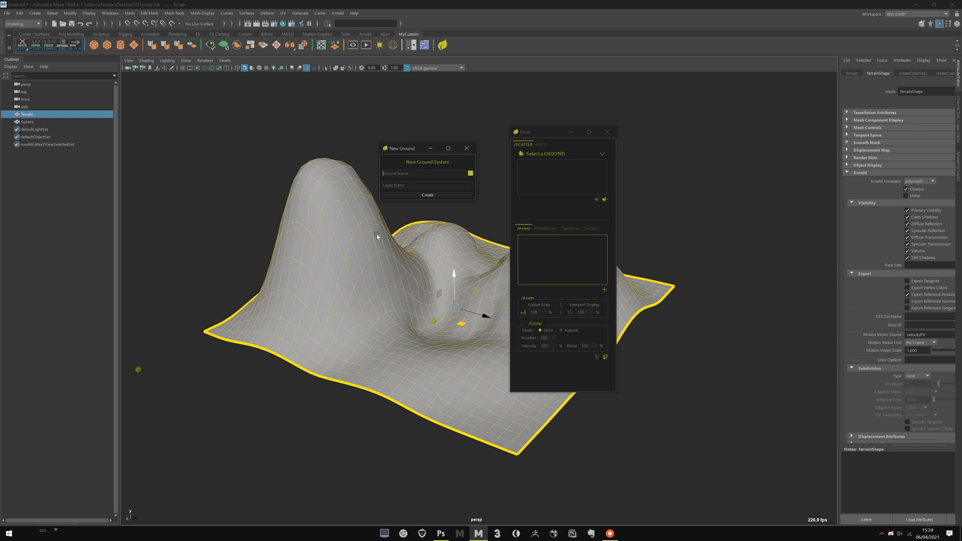
type("GROUND")
left_click_drag(406, 153, 408, 140)
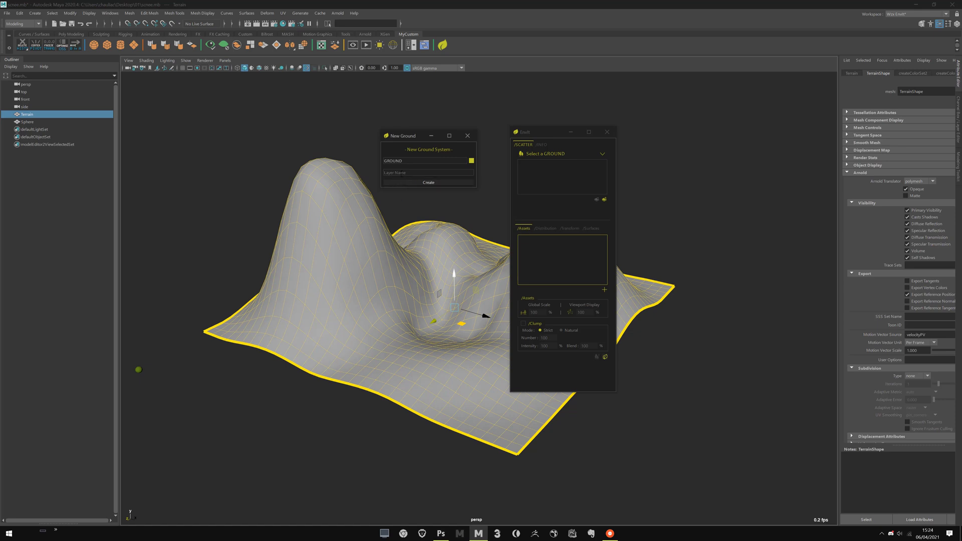
left_click_drag(530, 134, 575, 123)
left_click_drag(403, 136, 413, 142)
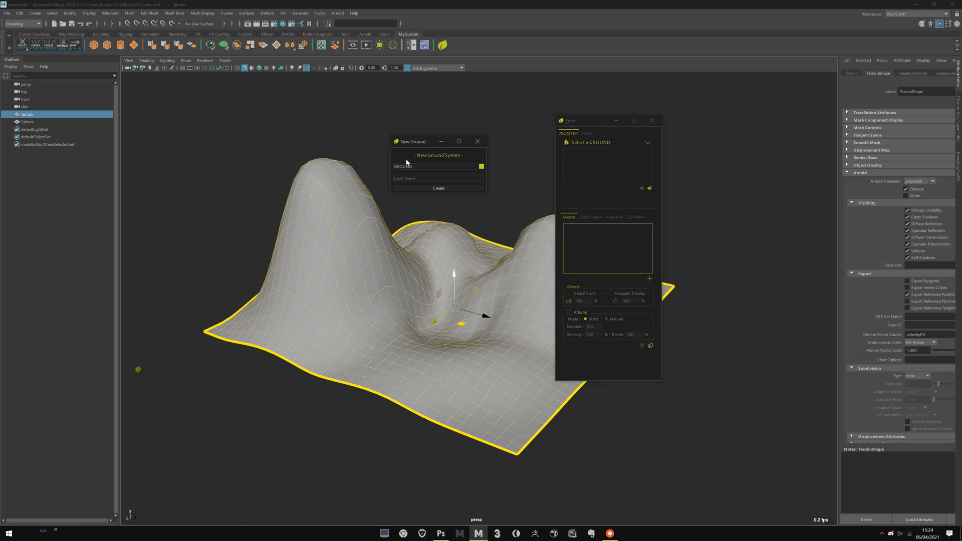
Step: Try to create the ground system without a layer name
left_click(433, 190)
left_click_drag(504, 261, 428, 209)
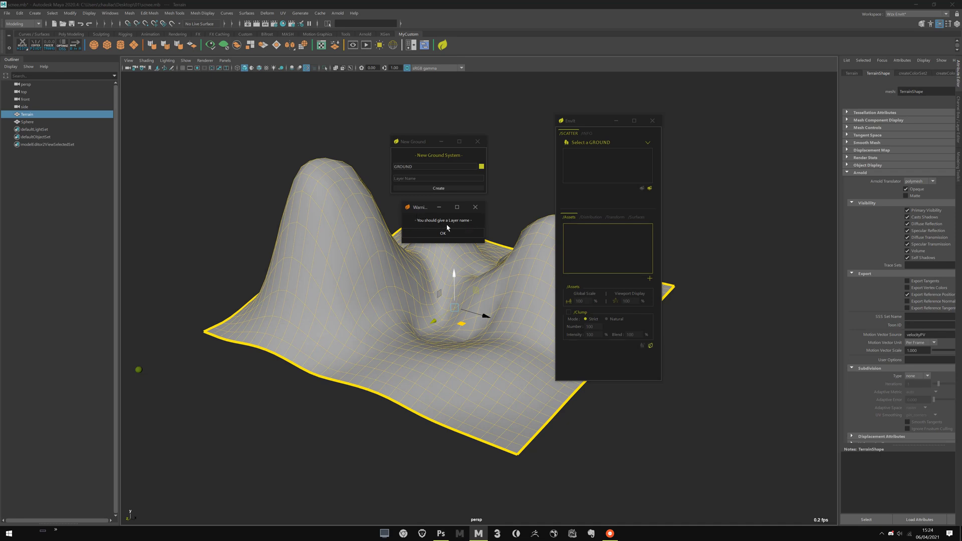
left_click(476, 207)
Step: Name the layer Sphere and create the ground system on the terrain
left_click_drag(425, 146, 423, 144)
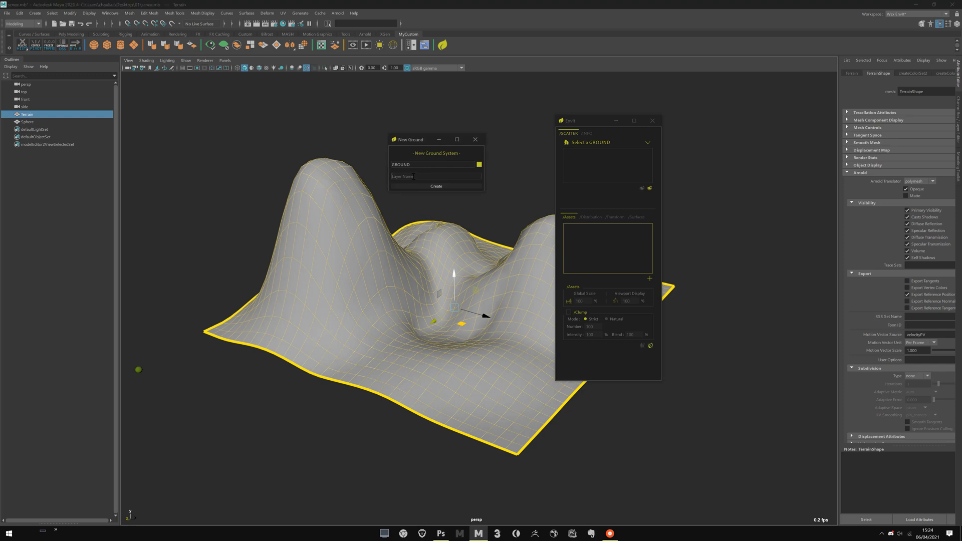
type("Sphere")
left_click(433, 186)
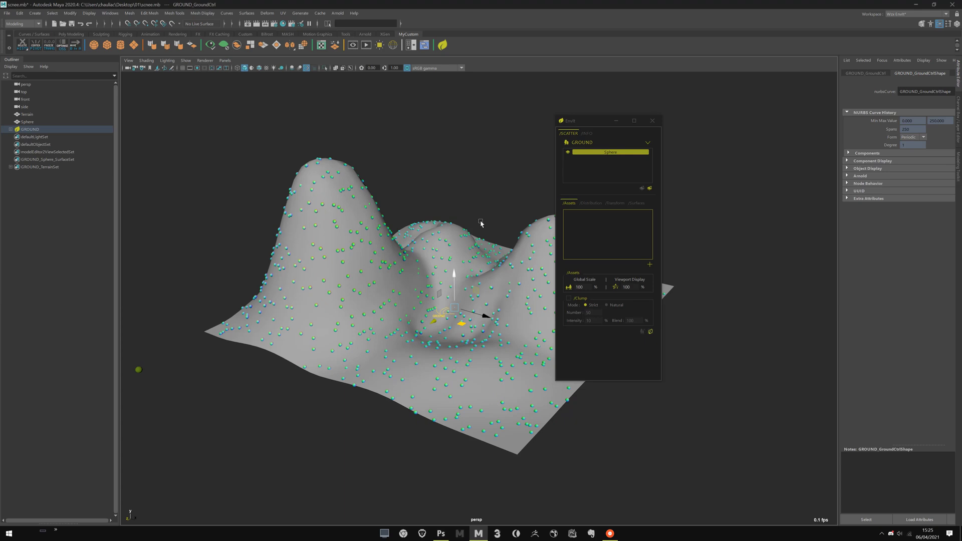
Step: Examine how the Sphere layer's scattered points are distributed over the terrain from several angles
right_click_drag(480, 224, 461, 206, "alt")
left_click_drag(461, 206, 440, 193, "alt")
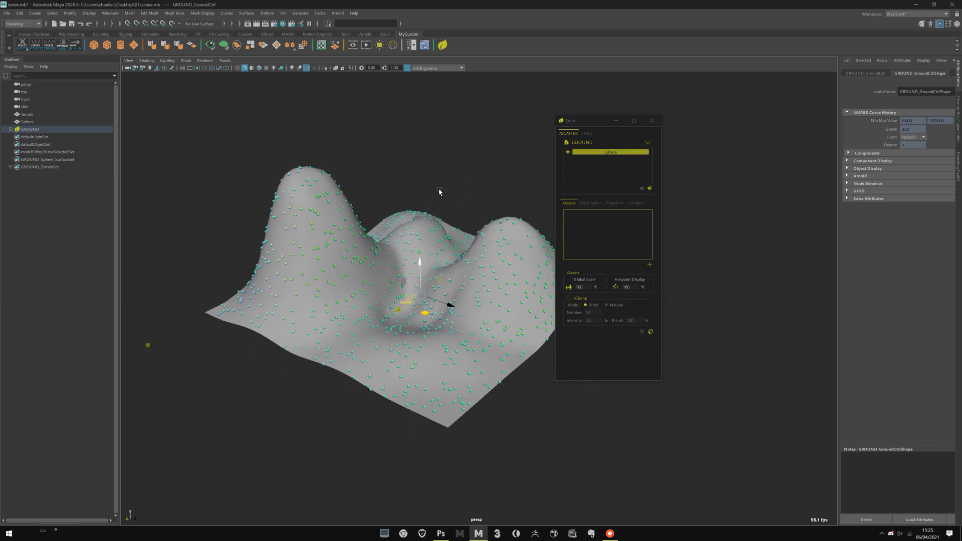
left_click_drag(582, 125, 640, 124)
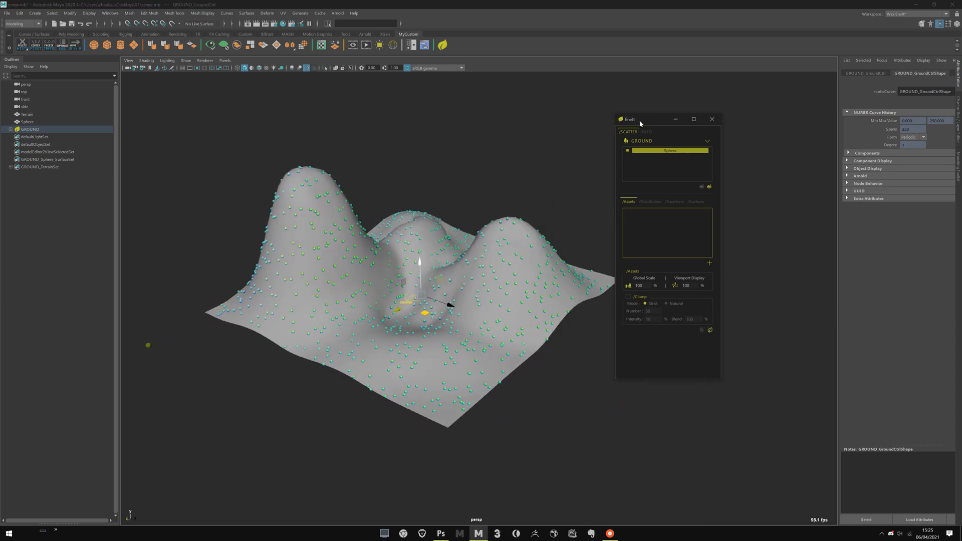
left_click(629, 152)
left_click(647, 153)
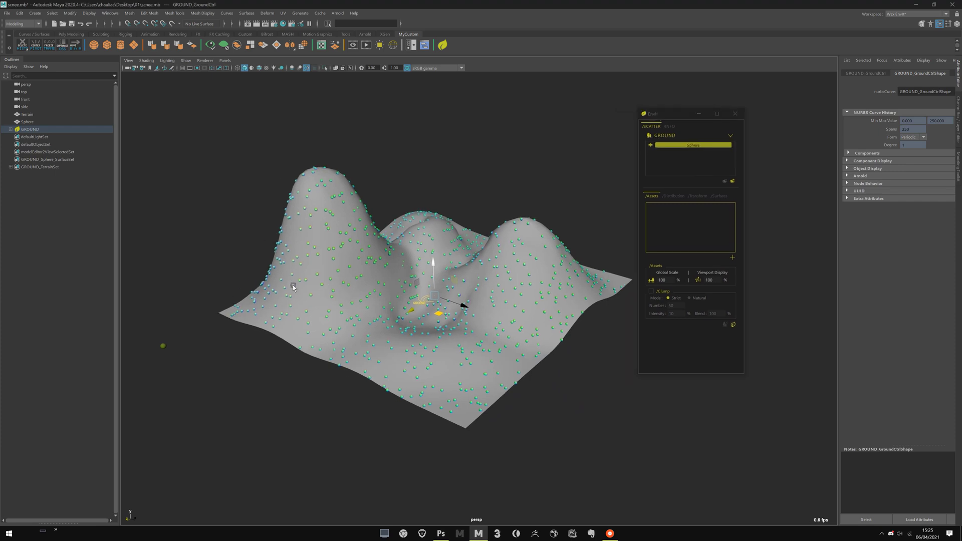
scroll(429, 257, "up", 5)
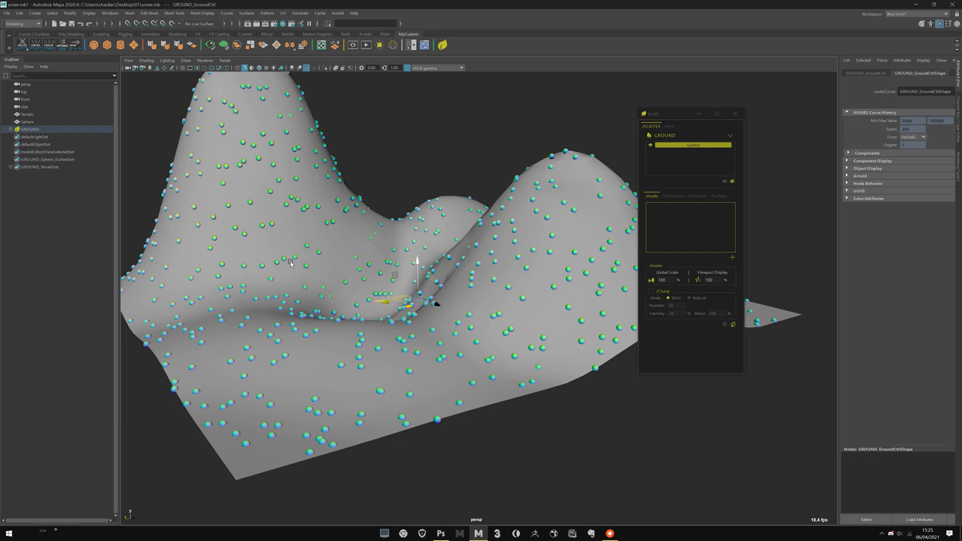
left_click_drag(276, 195, 399, 225, "alt")
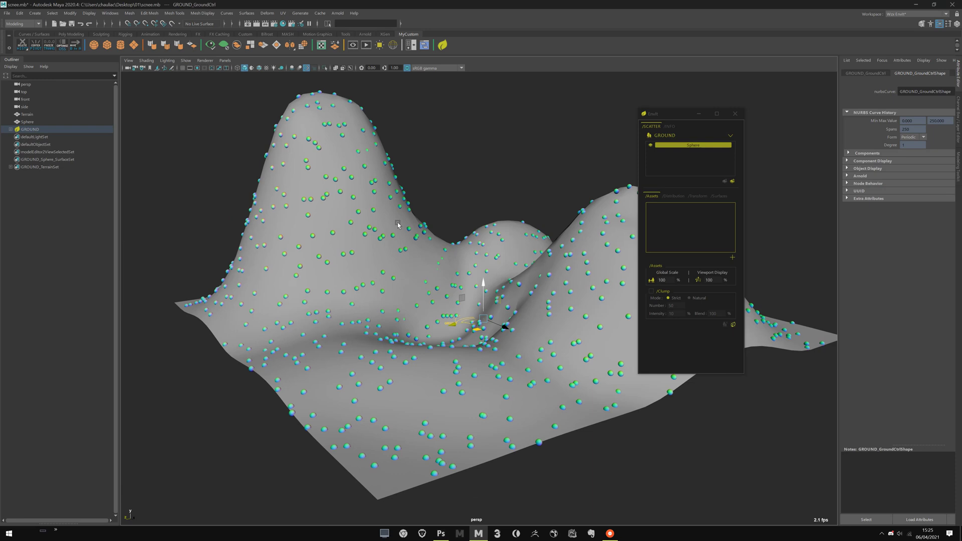
left_click_drag(398, 225, 420, 250, "alt")
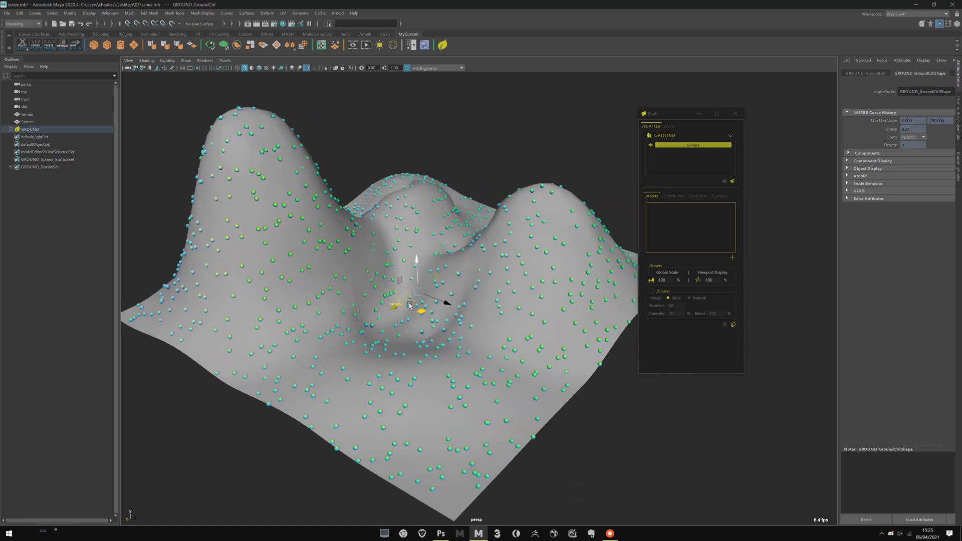
Step: Move the leaf-shaped GROUND control across the ground plane, farther away from the terrain, and deselect it
left_click_drag(444, 301, 293, 375, "alt")
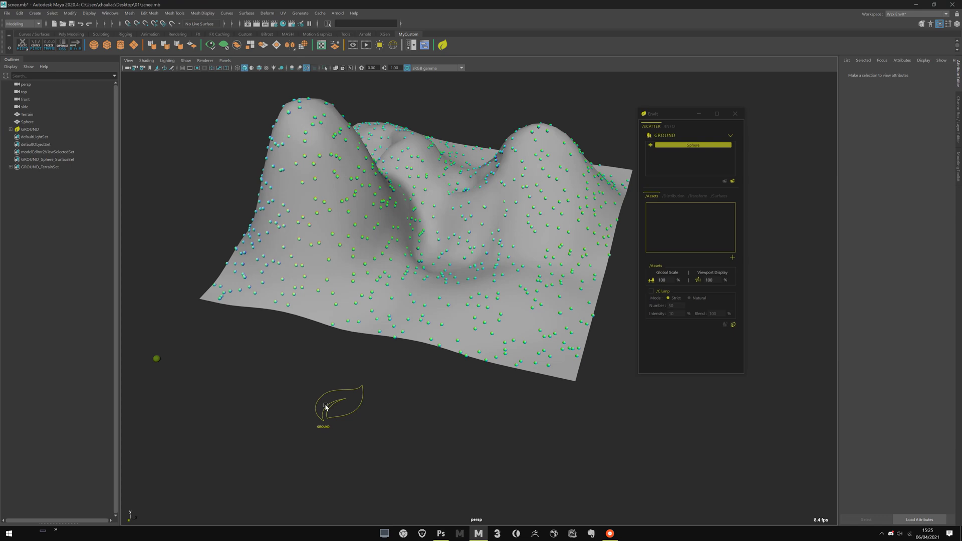
middle_click_drag(325, 407, 373, 326, "alt")
right_click_drag(374, 326, 421, 332, "alt")
left_click_drag(351, 254, 442, 329)
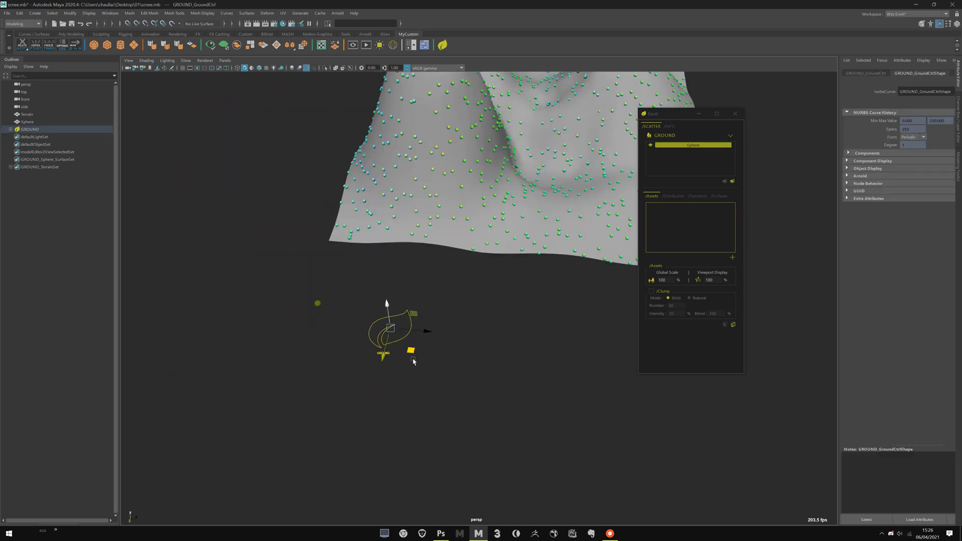
left_click_drag(410, 352, 189, 314)
middle_click_drag(164, 354, 364, 327, "alt")
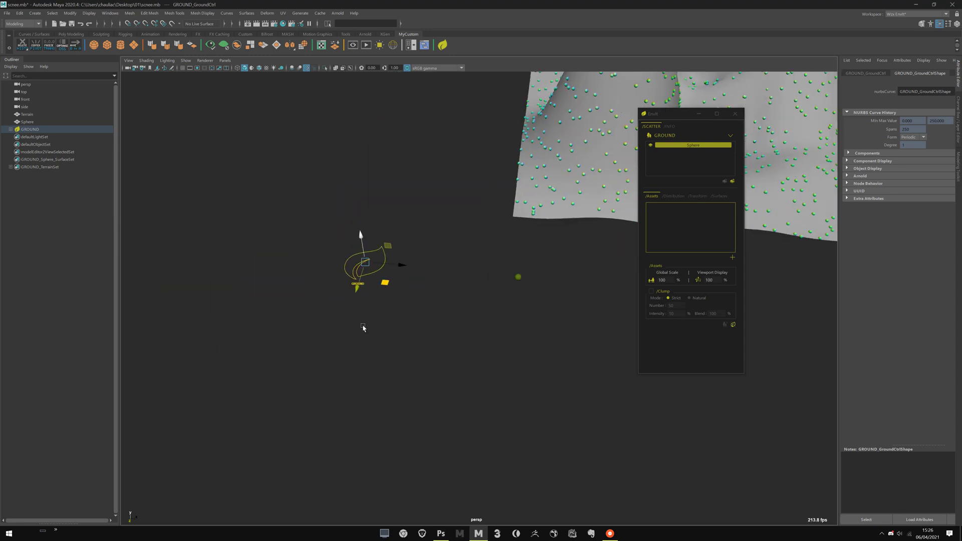
left_click(363, 327)
mouse_move(364, 327)
left_mouse_down("alt")
mouse_move(354, 303)
mouse_move(375, 322)
left_mouse_up("alt")
right_click_drag(376, 322, 350, 334, "alt")
left_click_drag(350, 333, 336, 307, "alt")
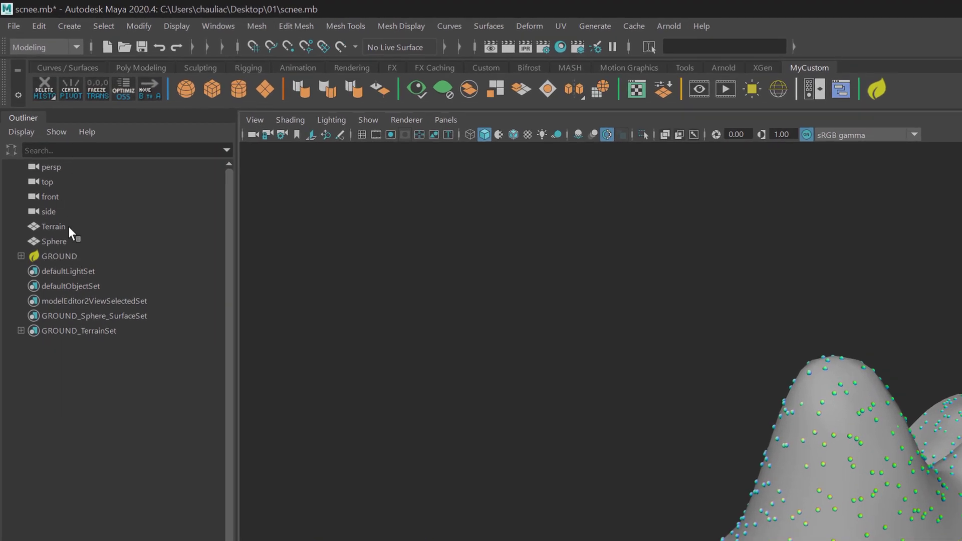
Step: Inspect the full hierarchy of the GROUND group in the Outliner and collapse it again
left_click(55, 256)
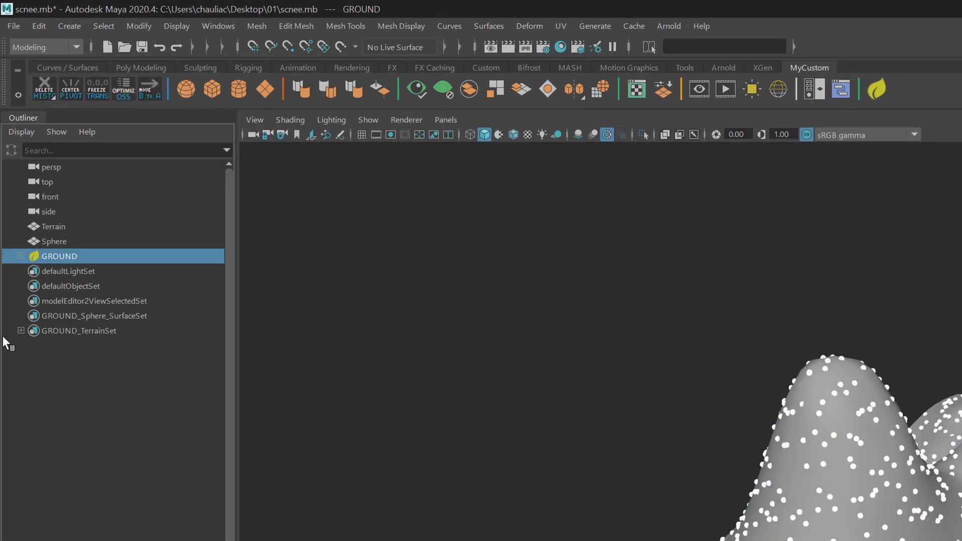
left_click(21, 256)
left_click(30, 271)
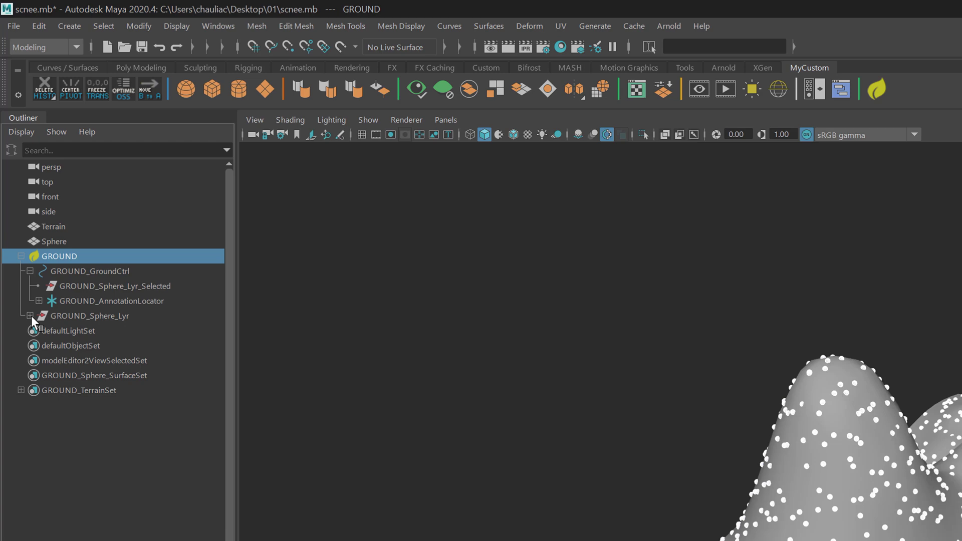
left_click(30, 316)
left_click(21, 256)
left_click(21, 256, "shift")
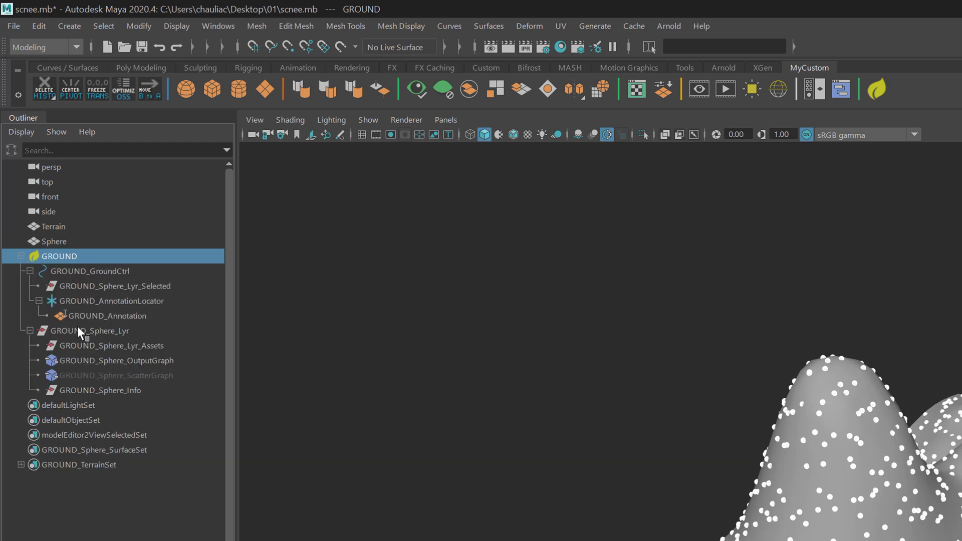
left_click(21, 256)
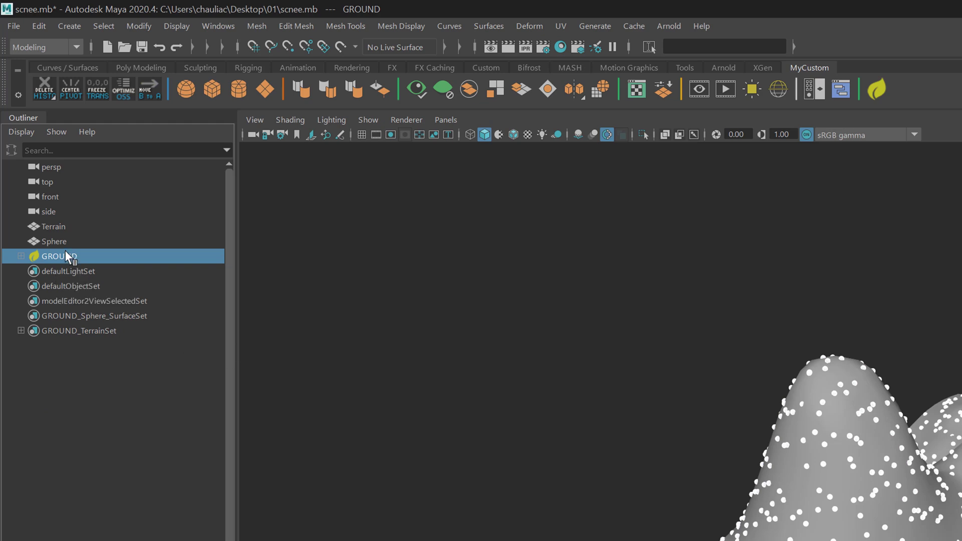
Step: Reorder the GROUND group in the Outliner so it sits above the Terrain mesh
left_click(61, 242)
left_click(56, 255)
middle_click_drag(56, 256, 65, 228)
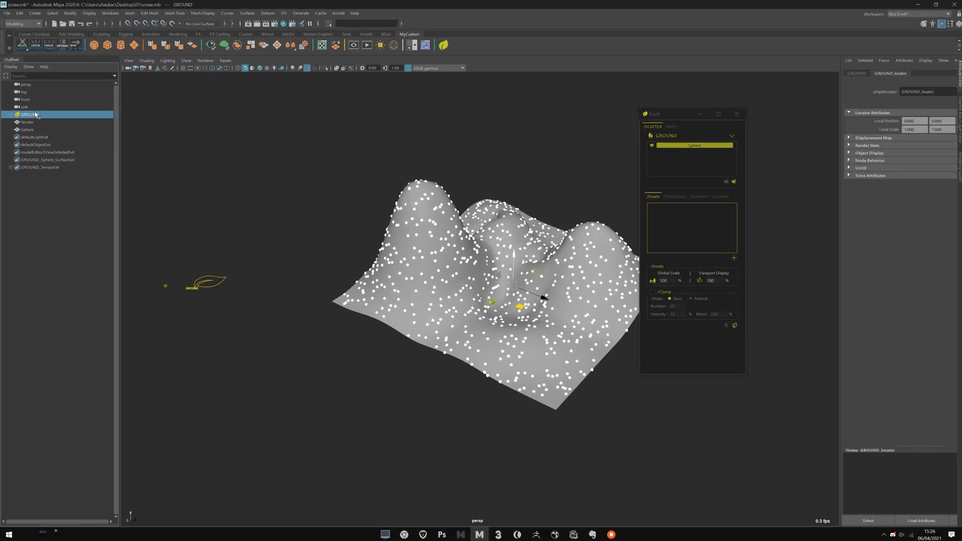
Step: Reorder the GROUND group in the Outliner so it sits below the Sphere mesh, and deselect it
mouse_move(35, 115)
middle_mouse_down()
mouse_move(30, 134)
mouse_move(27, 125)
middle_mouse_up()
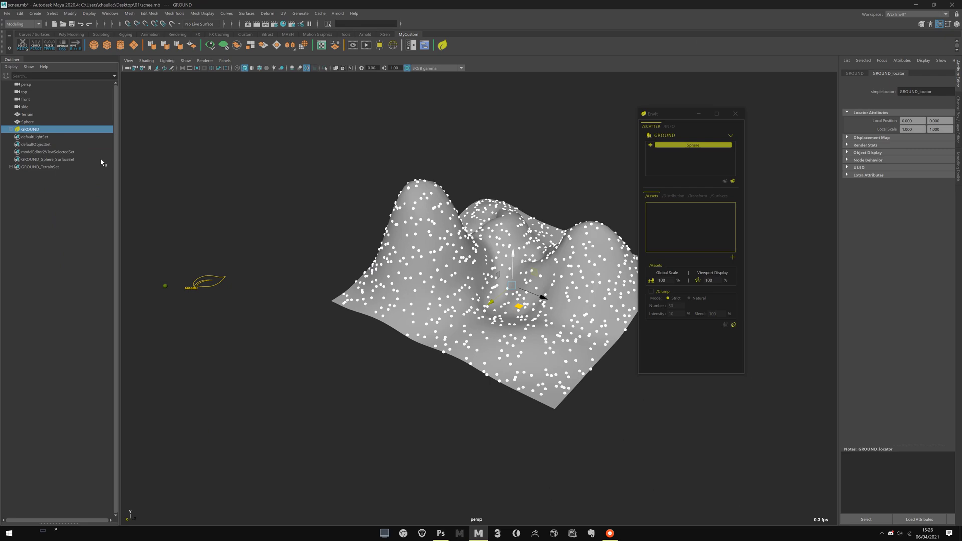
left_click_drag(296, 220, 368, 206, "alt")
middle_click_drag(369, 206, 299, 184)
key("ctrl+z")
left_click(299, 183)
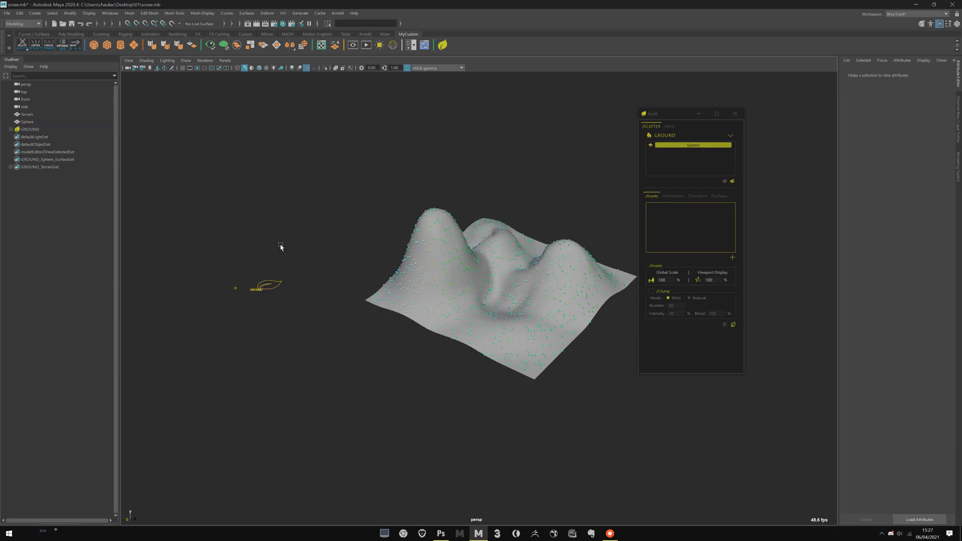
Step: Inspect the leaf-shaped GROUND control and the GROUND group's children in the Outliner, leaving the group collapsed and nothing selected
left_click(275, 284)
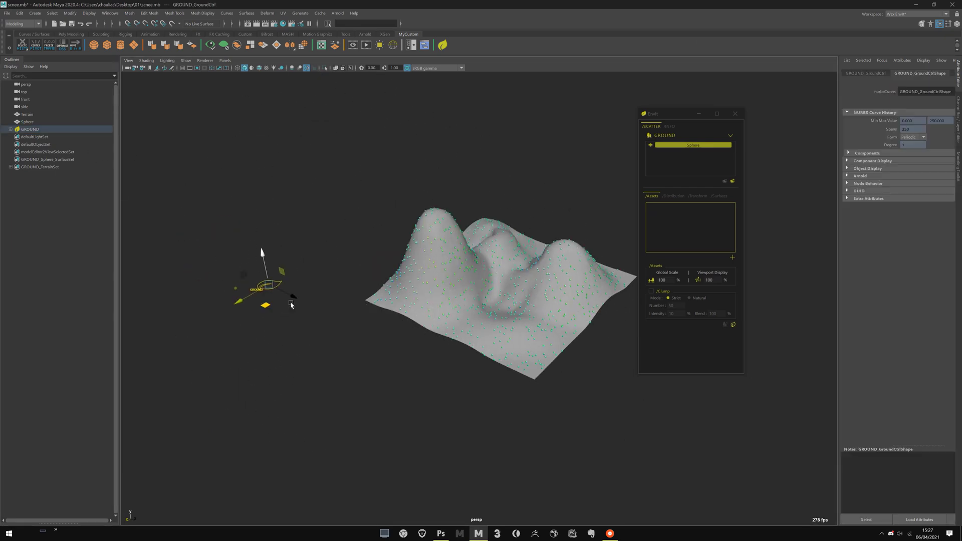
left_click(34, 130)
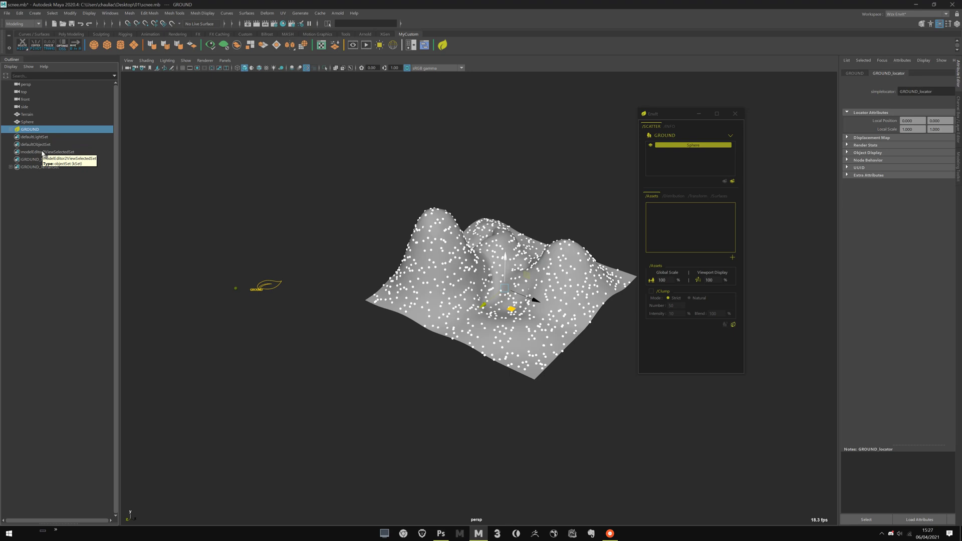
left_click(11, 129)
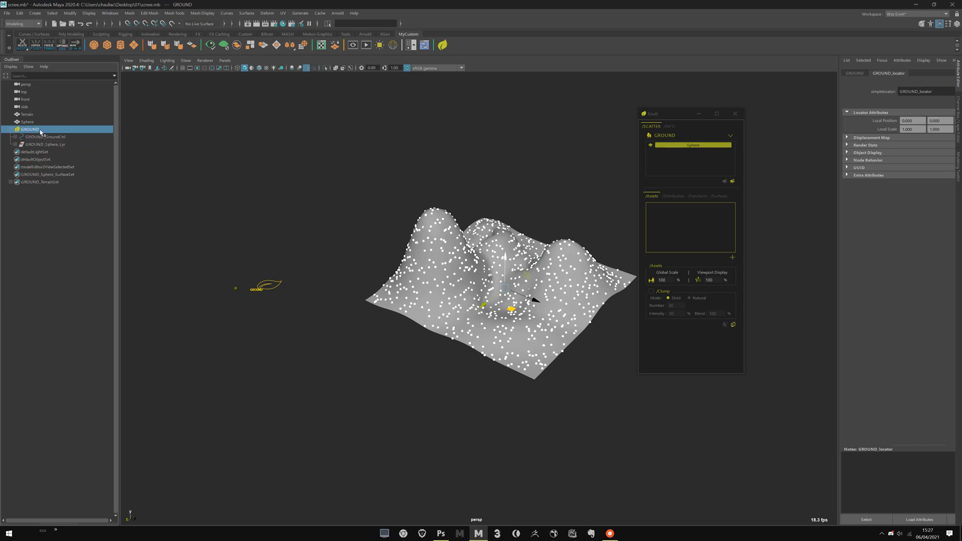
left_click(11, 130)
left_click(187, 171)
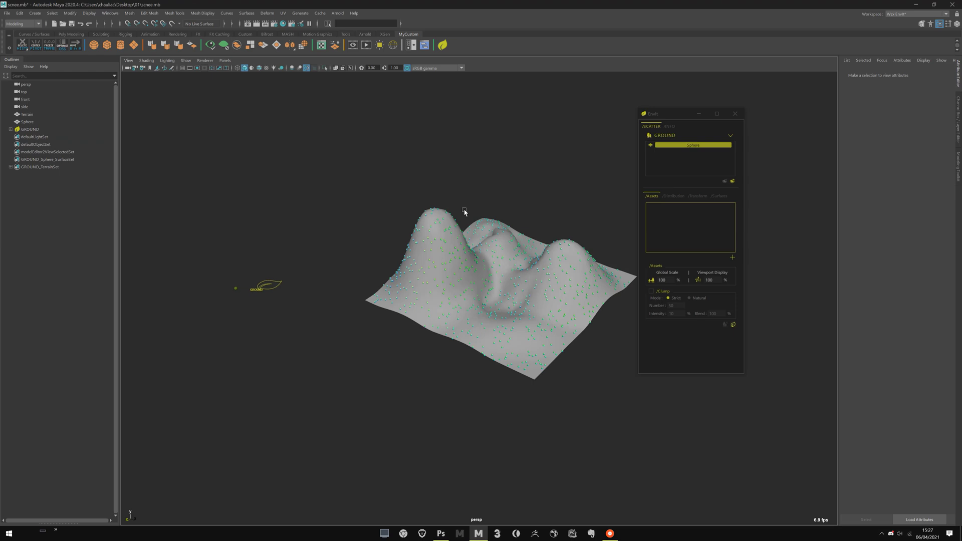
middle_click_drag(482, 247, 447, 234, "alt")
left_click_drag(446, 234, 411, 245, "alt")
scroll(410, 245, "up", 1)
left_click(198, 325)
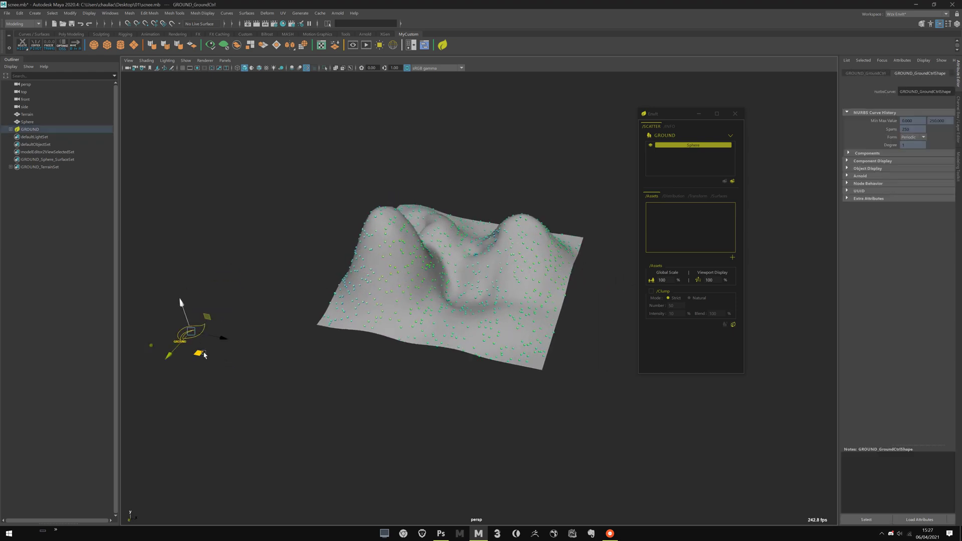
left_click(279, 399)
left_click_drag(279, 399, 419, 348, "alt")
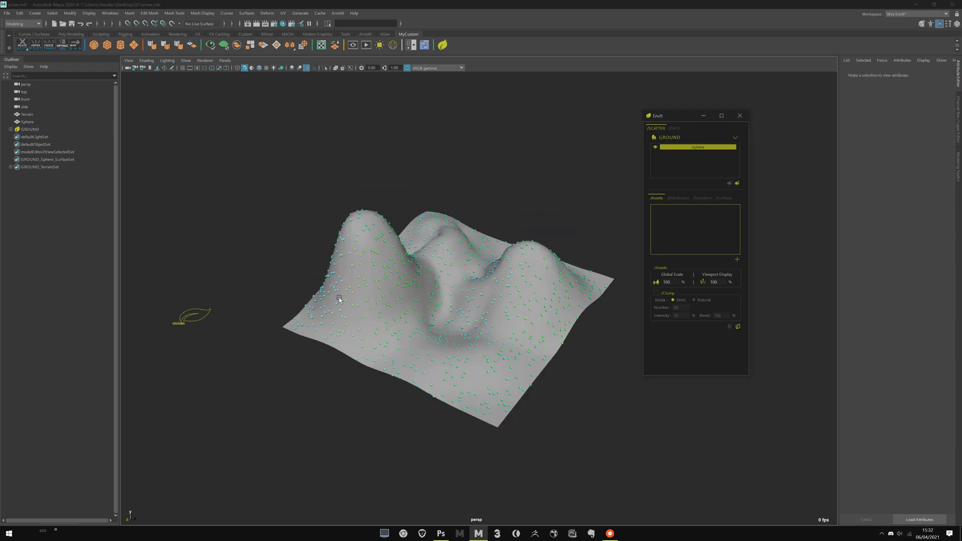
Step: Move the source Sphere mesh across the ground plane, closer to the leaf-shaped GROUND control, and frame it in the view
middle_click_drag(338, 297, 367, 261, "alt")
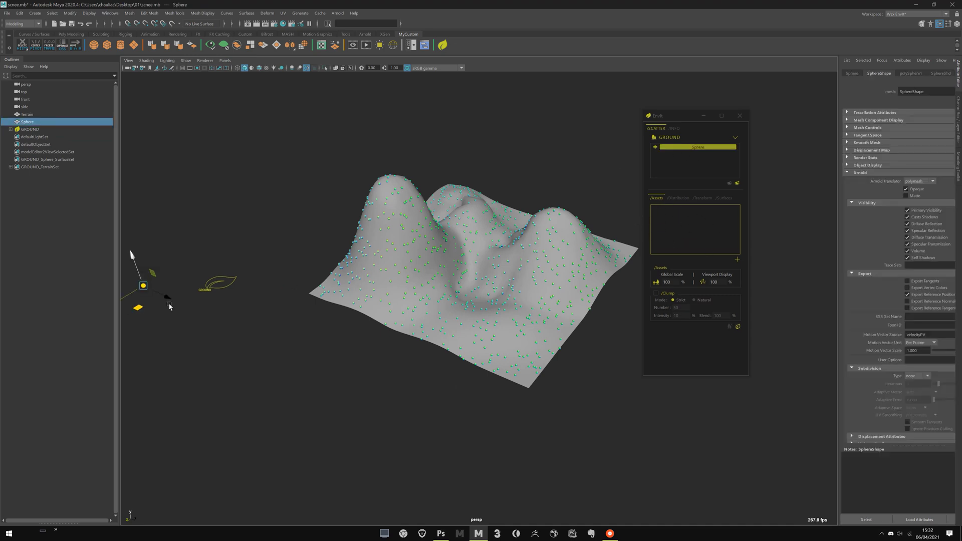
left_click_drag(140, 307, 232, 316)
right_click_drag(227, 348, 343, 335, "alt")
middle_click_drag(344, 335, 372, 347, "alt")
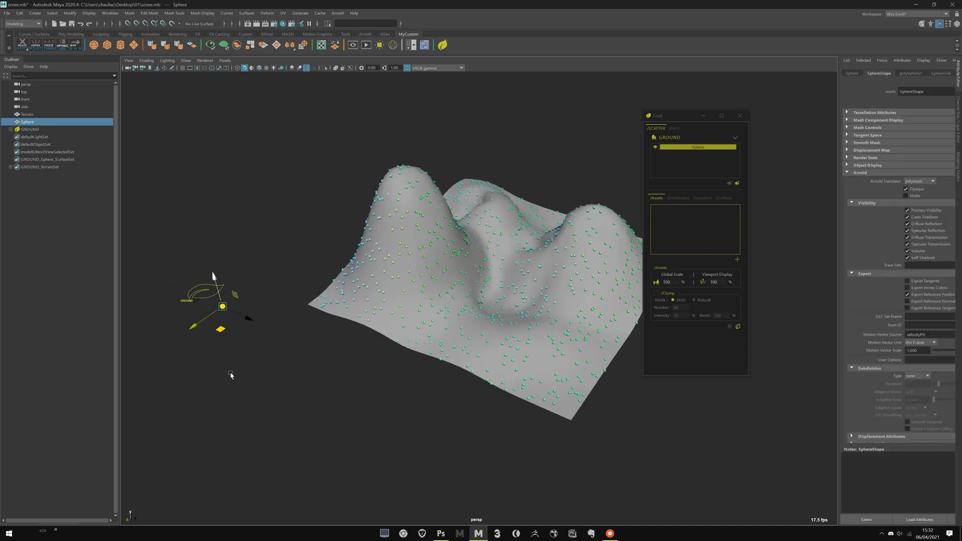
key("f")
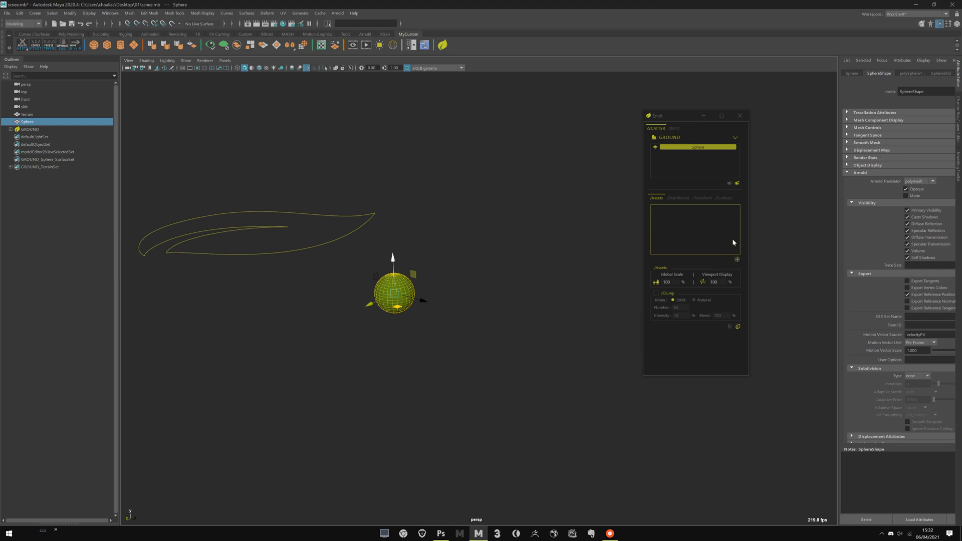
Step: Add the selected Sphere mesh as an asset of the Sphere scatter layer, with Mesh as its default display
left_click(737, 260)
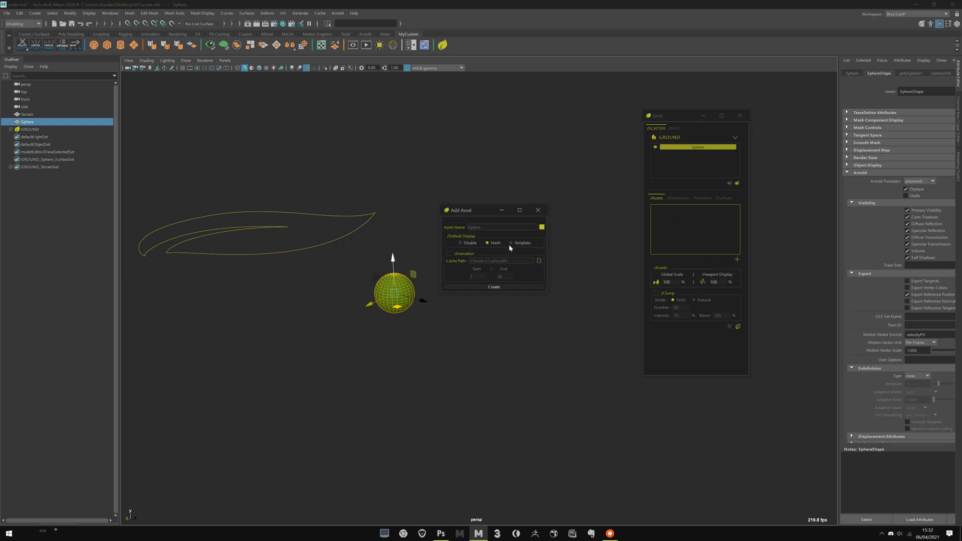
left_click_drag(471, 213, 458, 228)
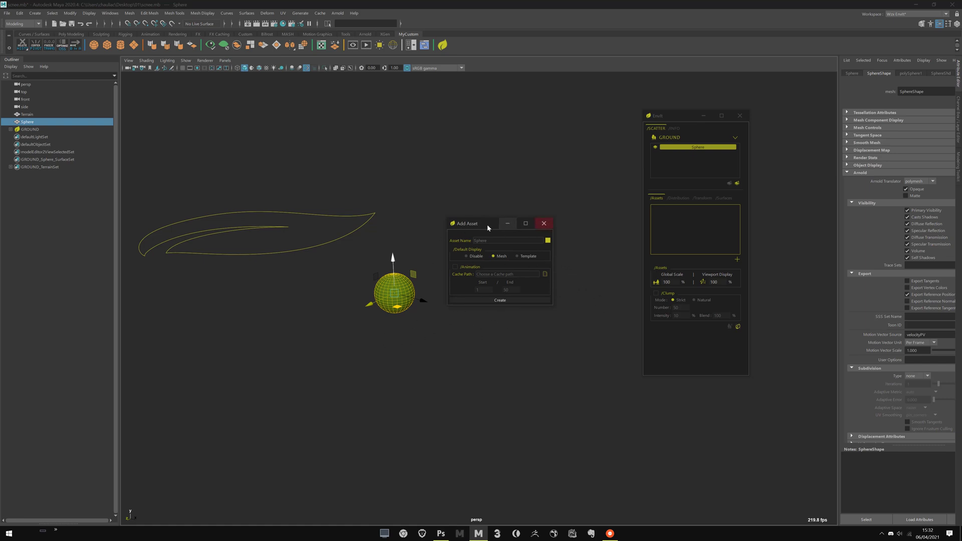
left_click(500, 300)
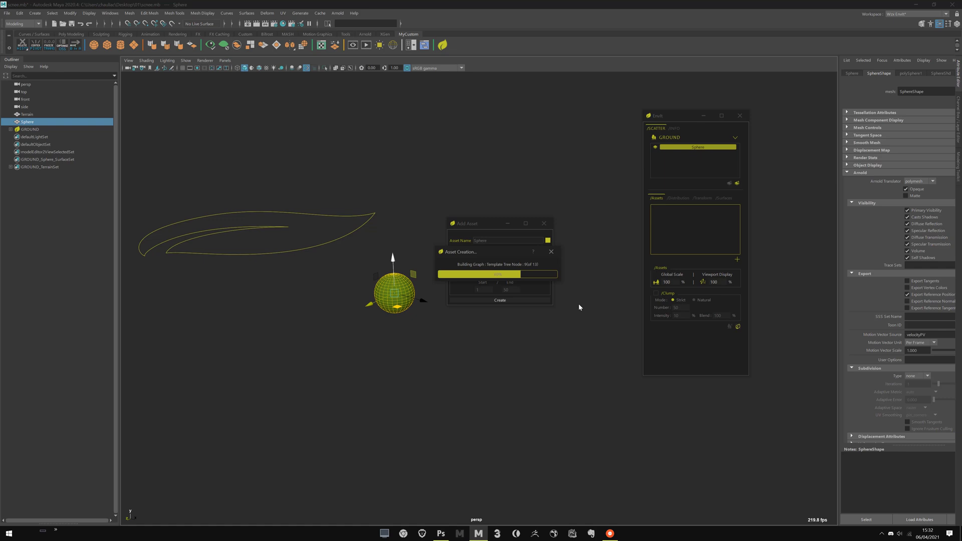
Step: Examine the Sphere asset's ring control and the green spheres scattered over the terrain
scroll(483, 279, "down", 3)
left_click(437, 314)
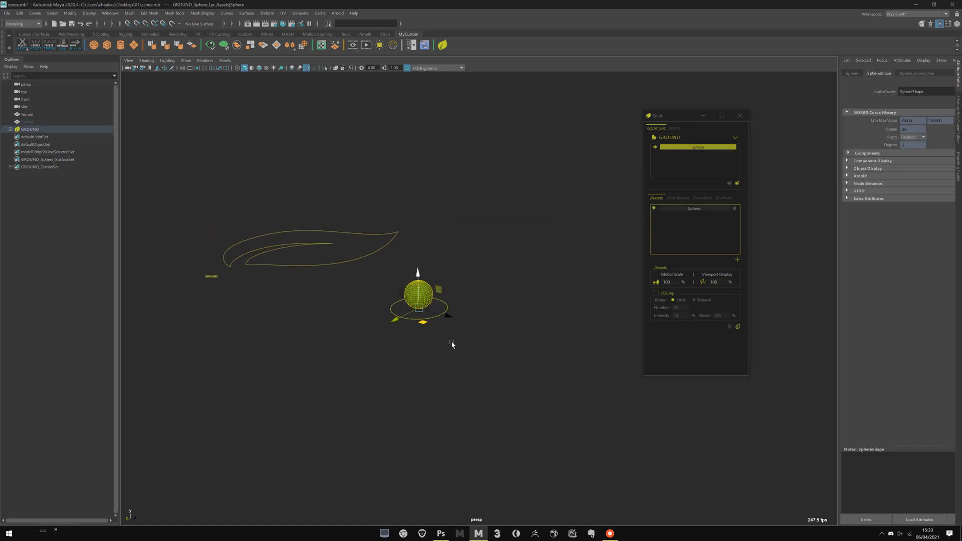
mouse_move(452, 344)
left_mouse_down("alt")
mouse_move(470, 366)
mouse_move(491, 339)
mouse_move(471, 360)
mouse_move(450, 329)
left_mouse_up("alt")
left_click(484, 350)
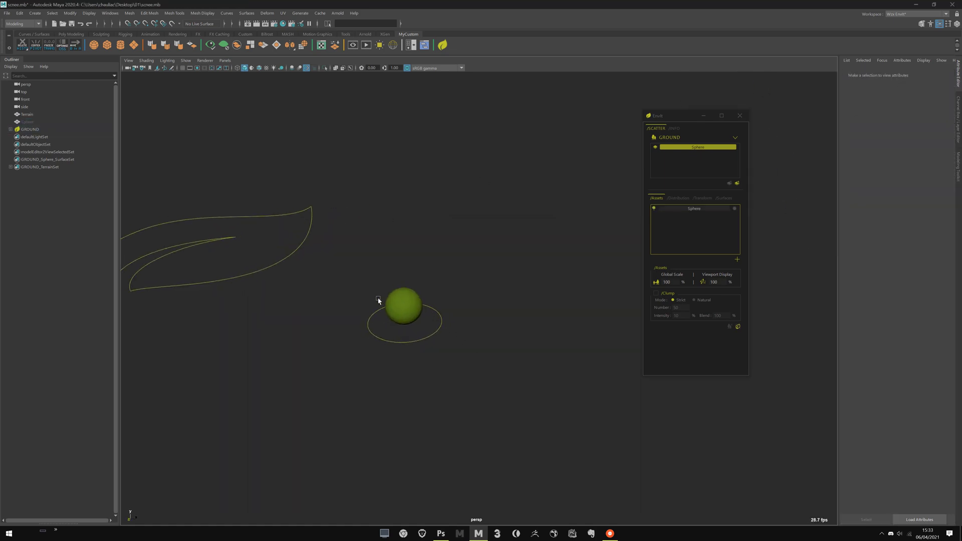
left_click(376, 335)
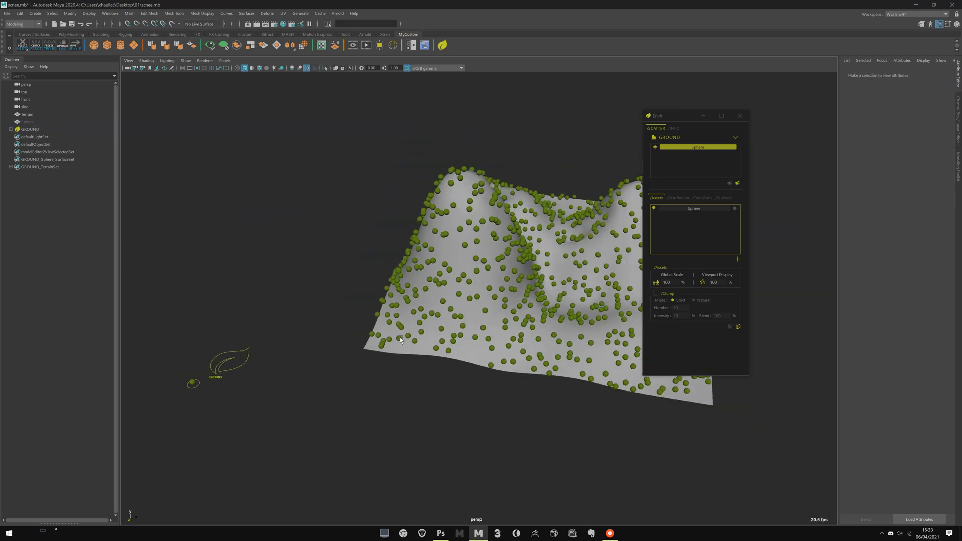
mouse_move(451, 320)
left_mouse_down("alt")
mouse_move(403, 312)
mouse_move(410, 314)
mouse_move(401, 279)
mouse_move(447, 305)
left_mouse_up("alt")
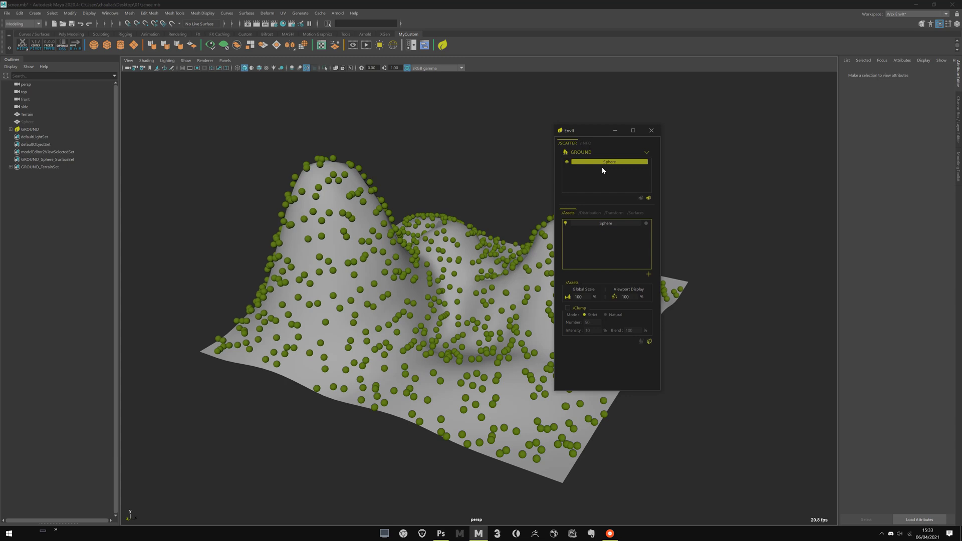
Step: Set the Sphere layer's distribution density number to 5555
left_click_drag(593, 133, 720, 133)
left_click_drag(597, 218, 513, 222, "alt")
left_click_drag(711, 132, 555, 143)
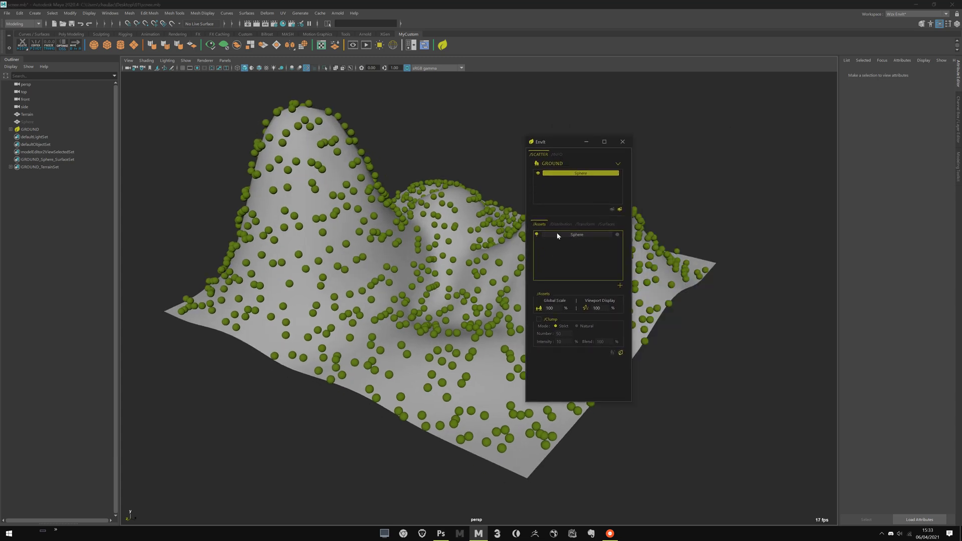
left_click(559, 225)
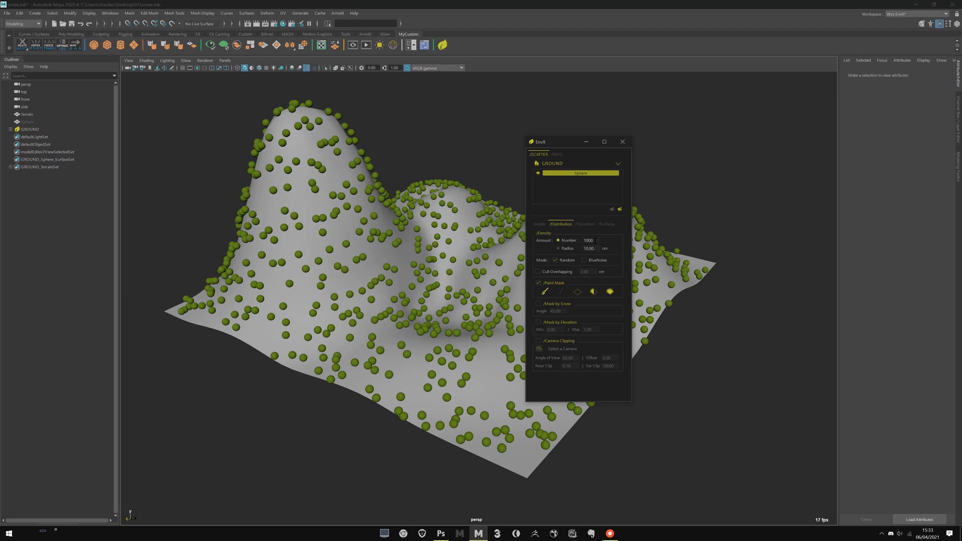
left_click_drag(594, 241, 582, 240)
type("5555")
key("Return")
scroll(387, 247, "down", 3)
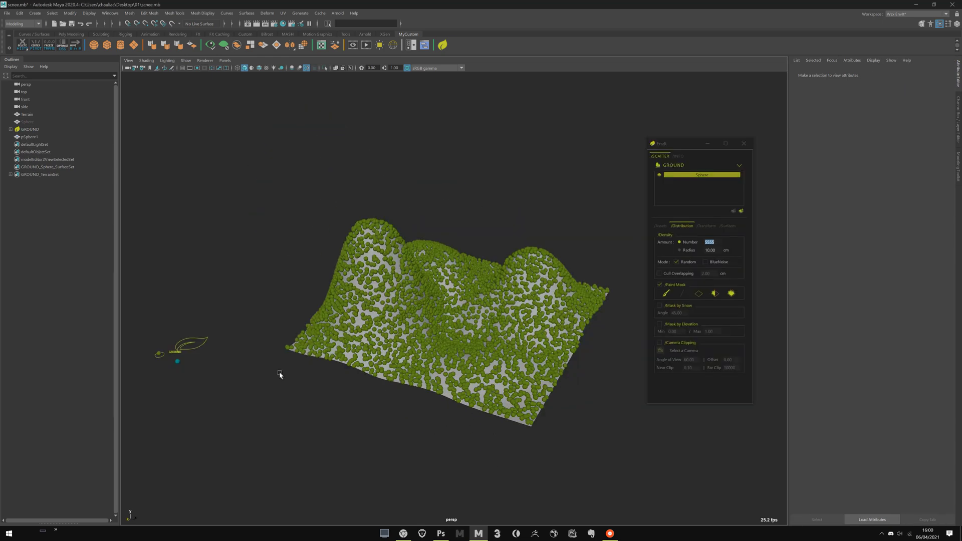
Step: Add the blue pSphere1 mesh near the GROUND control as a second asset of the Sphere layer, named BleuSphere, with Mesh display
middle_click_drag(199, 375, 212, 363, "alt")
right_click_drag(213, 363, 221, 382, "alt")
middle_click_drag(168, 367, 247, 345, "alt")
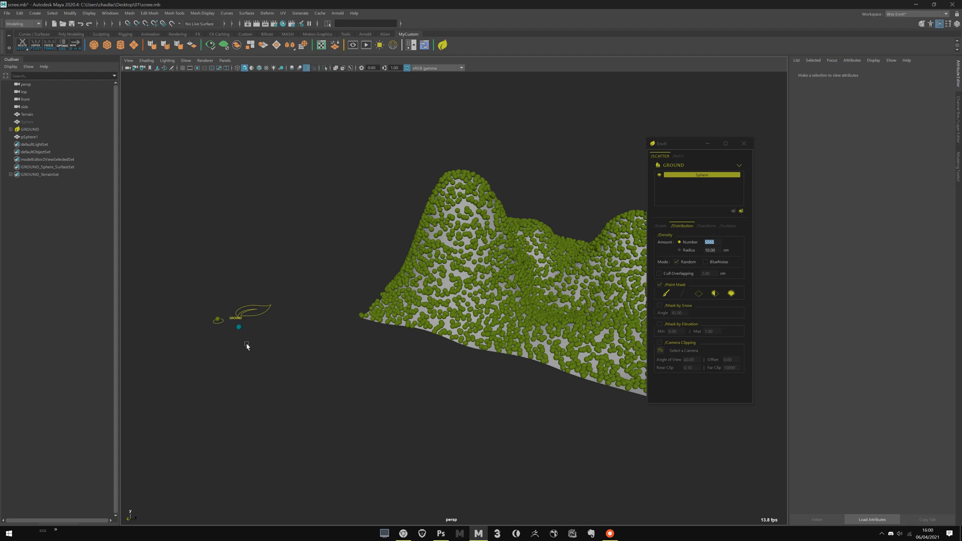
left_click_drag(247, 344, 255, 335, "alt")
right_click_drag(255, 336, 309, 339, "alt")
middle_click_drag(271, 343, 307, 334, "alt")
left_click(350, 324)
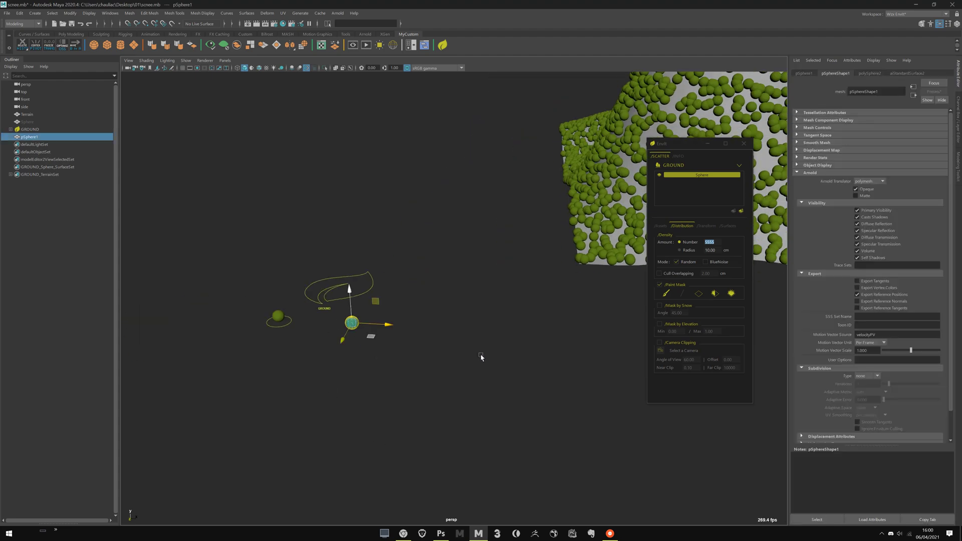
middle_click_drag(481, 357, 388, 430, "alt")
right_click_drag(389, 429, 341, 261, "alt")
middle_click_drag(340, 260, 231, 283, "alt")
left_click_drag(231, 284, 245, 316, "alt")
right_click_drag(246, 315, 285, 325, "alt")
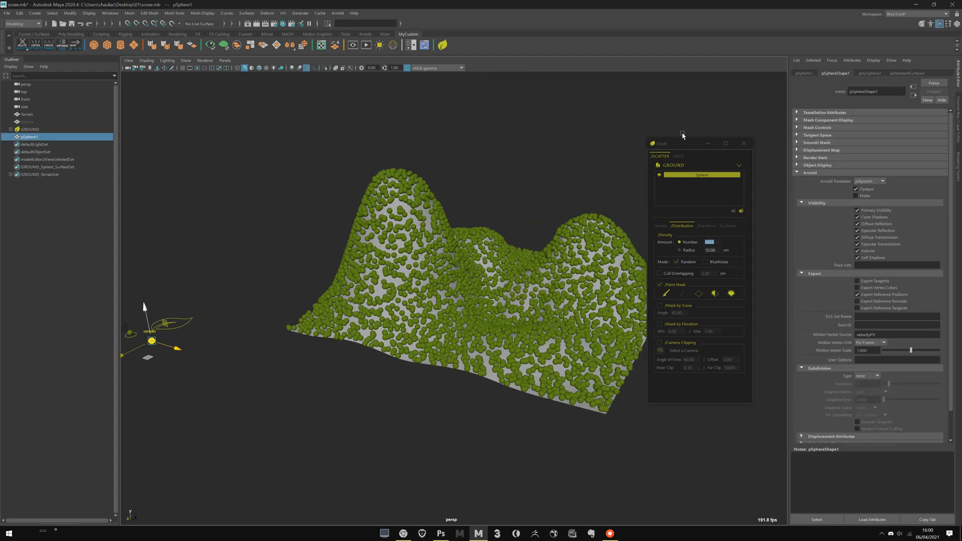
left_click_drag(682, 135, 469, 129)
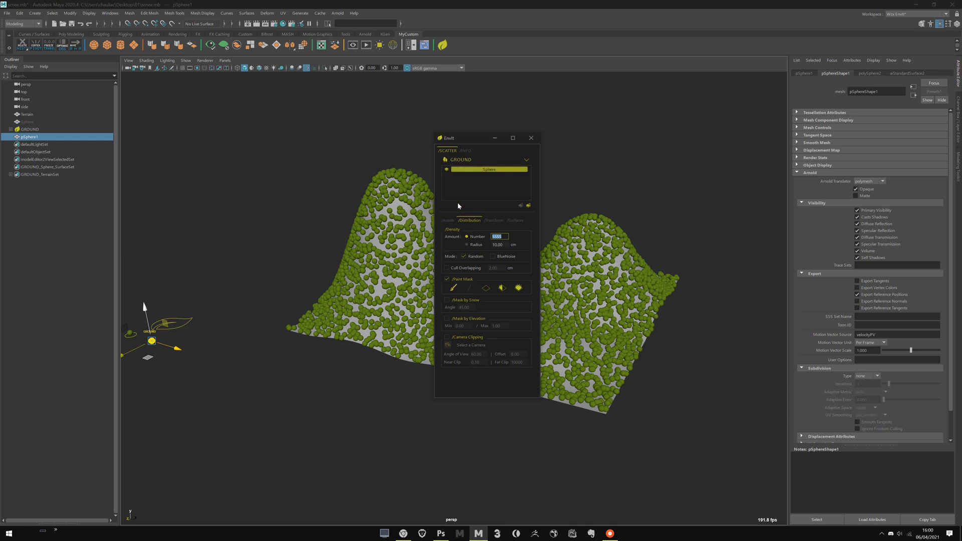
left_click(450, 220)
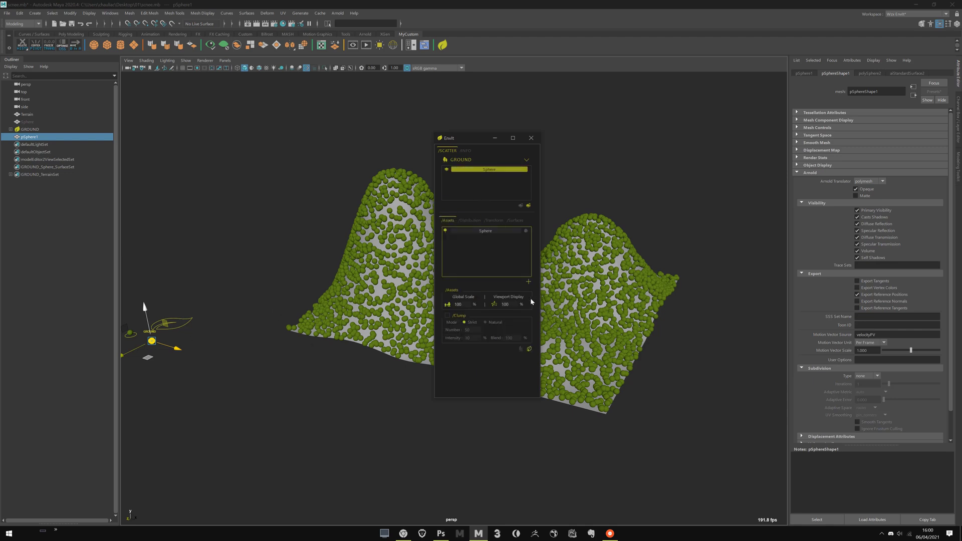
left_click(528, 284)
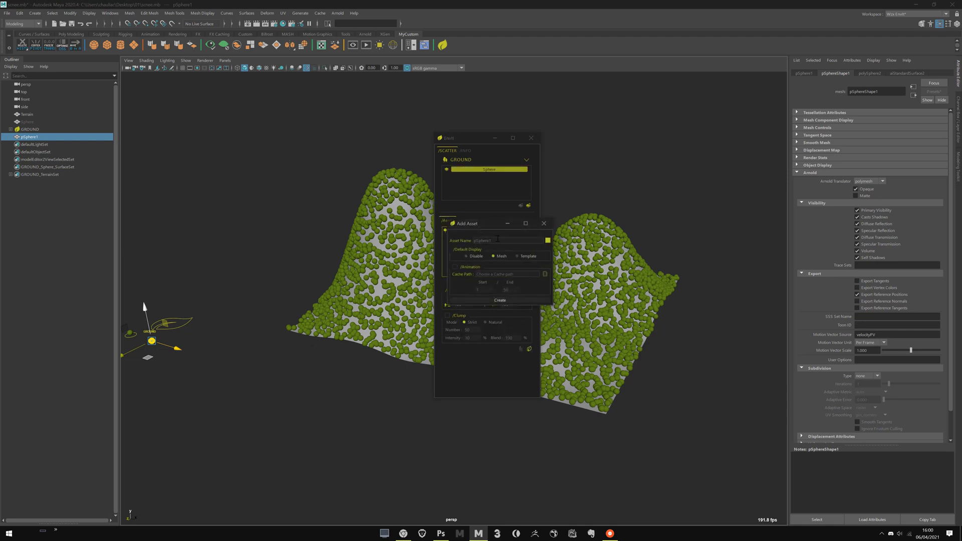
left_click_drag(478, 224, 320, 254)
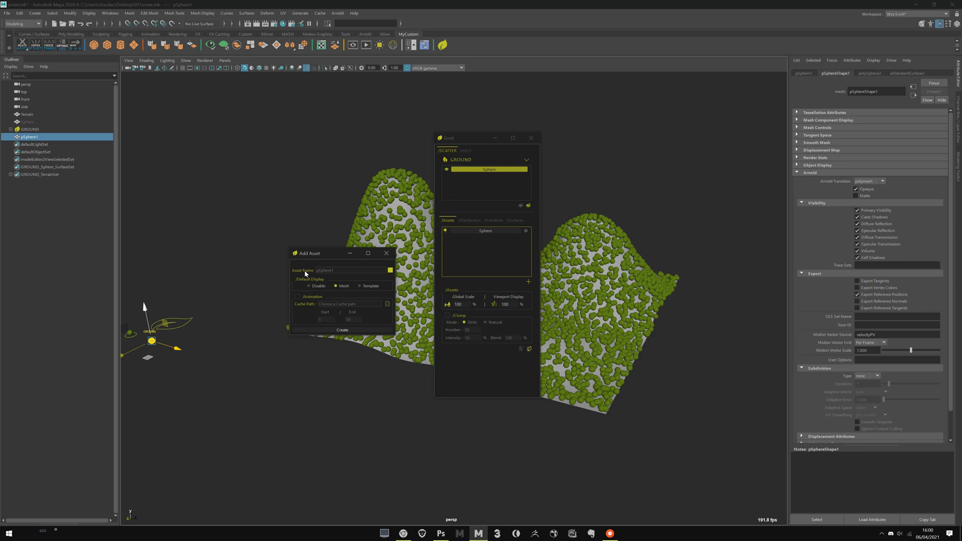
type("BleuSphere")
left_click(358, 330)
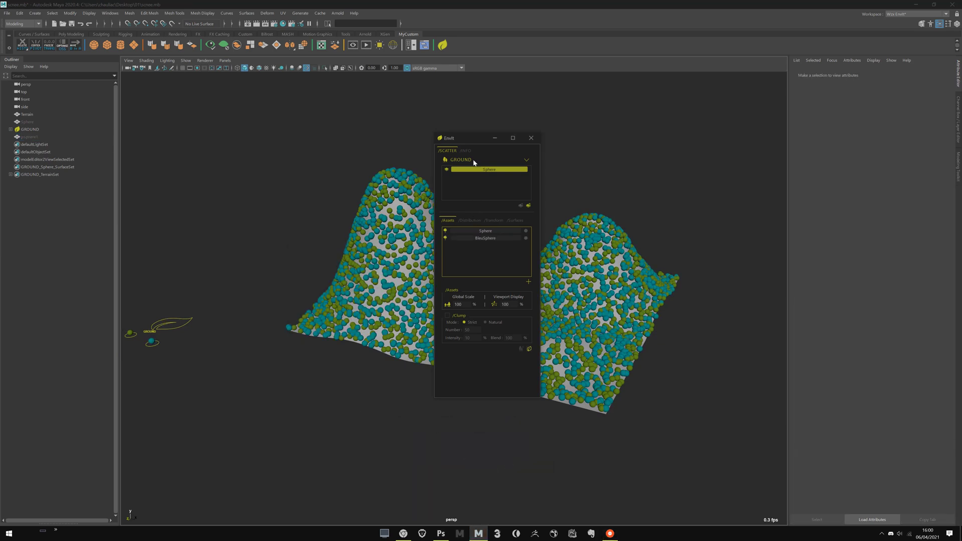
Step: Examine how the Sphere and BleuSphere instances are mixed across the terrain from closer up and another angle
left_click_drag(459, 138, 598, 123)
middle_click_drag(502, 222, 440, 203, "alt")
right_click_drag(440, 203, 576, 203, "alt")
left_click(630, 157)
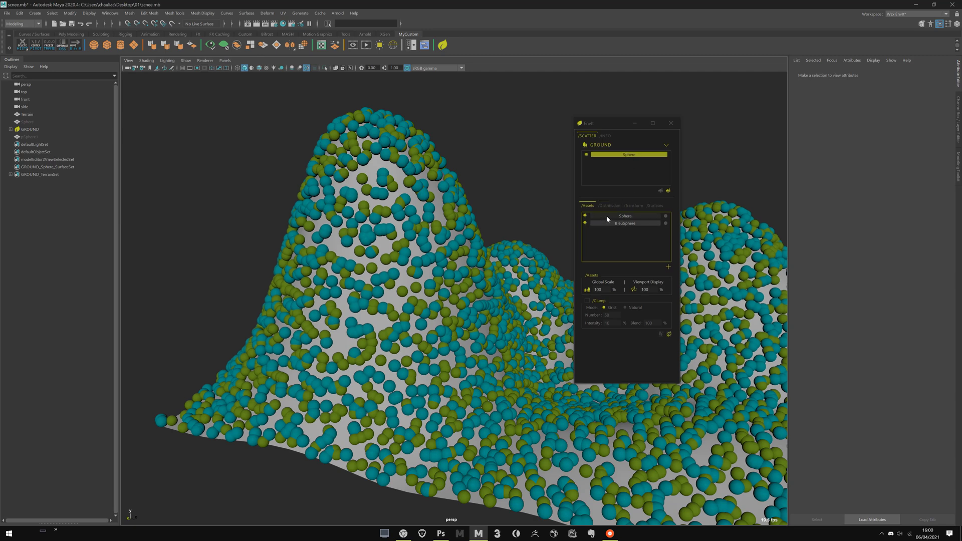
right_click_drag(546, 260, 496, 224, "alt")
left_click_drag(496, 223, 478, 224, "alt")
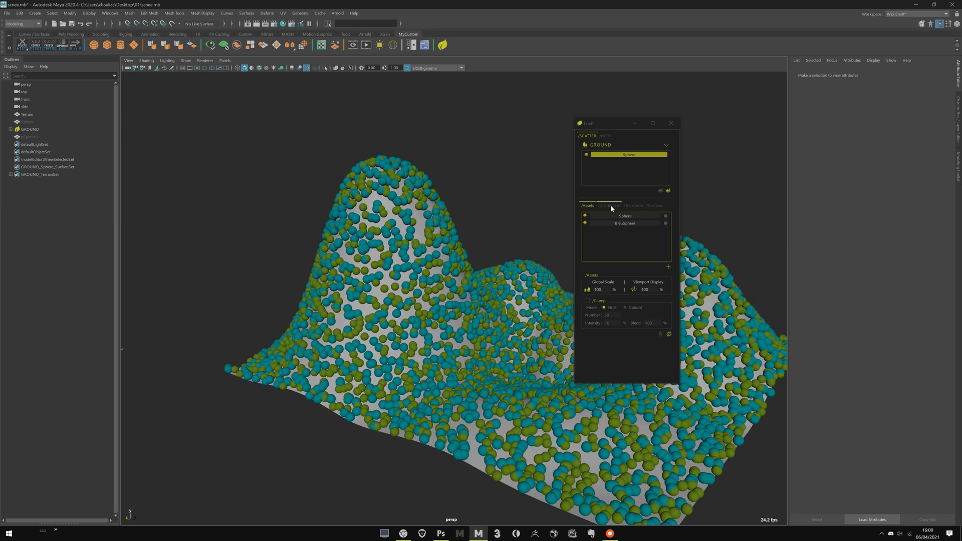
Step: Examine the Sphere layer's distribution density settings and the mixed sphere coverage on the terrain from closer up
left_click(610, 206)
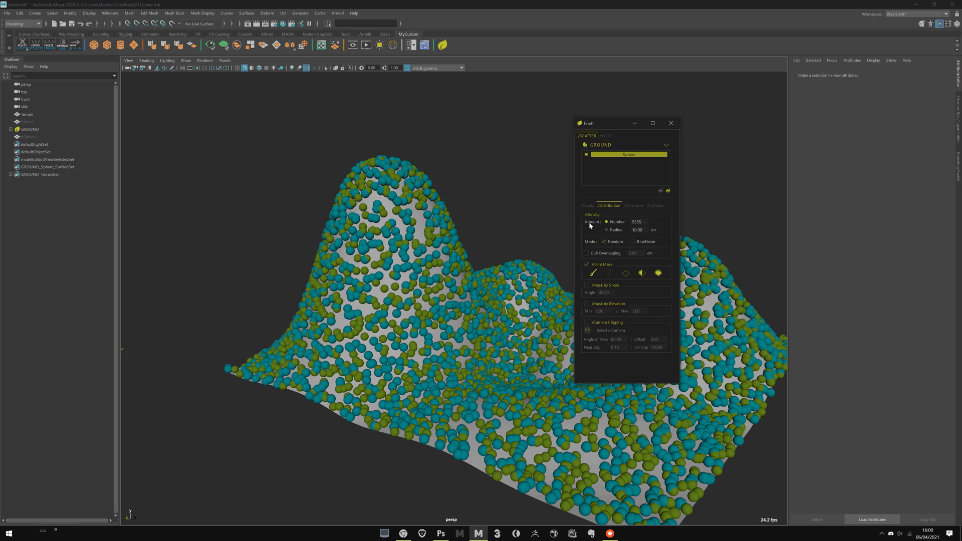
left_click_drag(406, 278, 381, 289, "alt")
right_click_drag(381, 288, 425, 319, "alt")
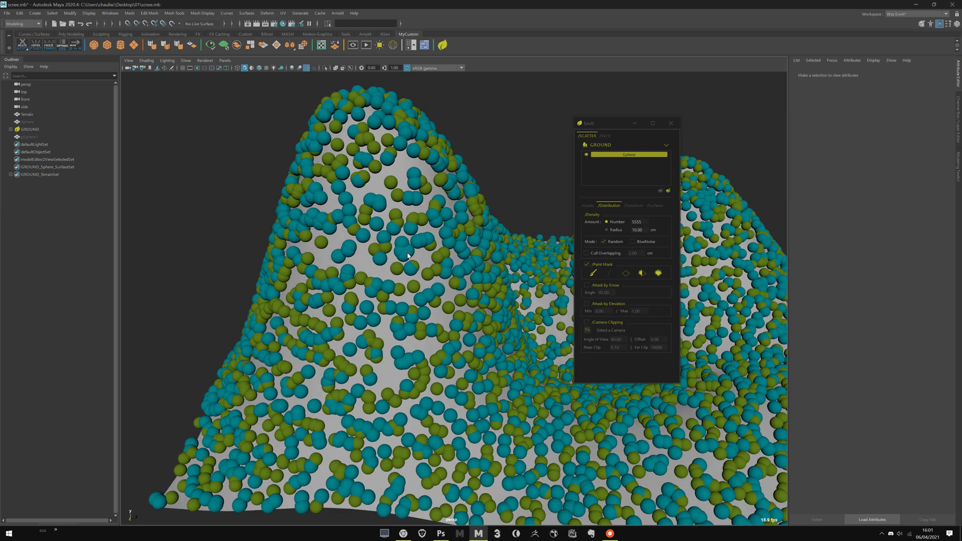
double_click(644, 222)
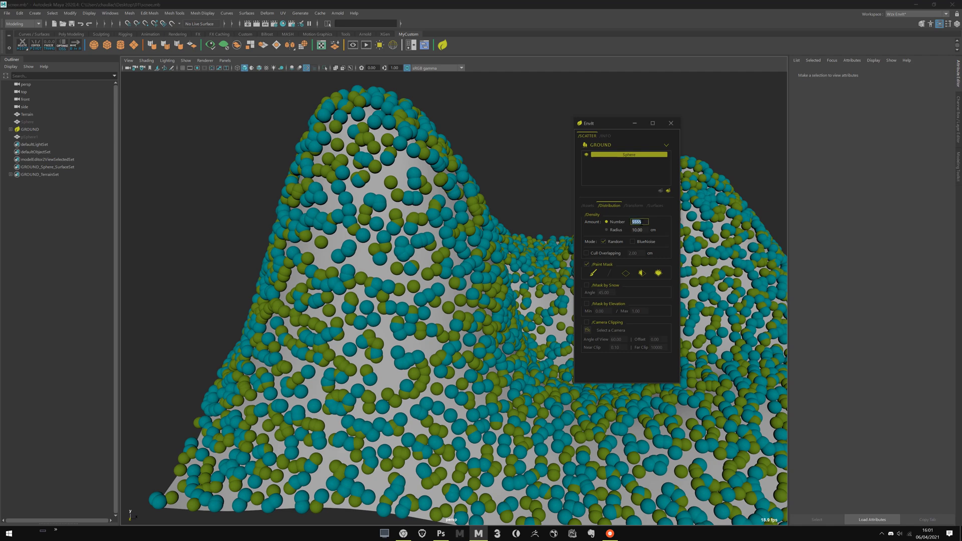
right_click_drag(517, 196, 466, 258, "alt")
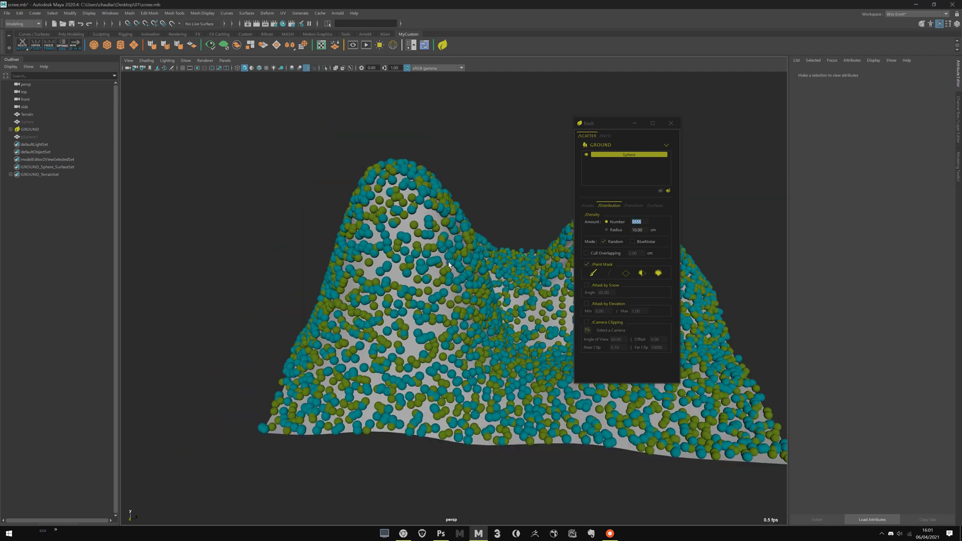
left_click_drag(466, 258, 431, 256, "alt")
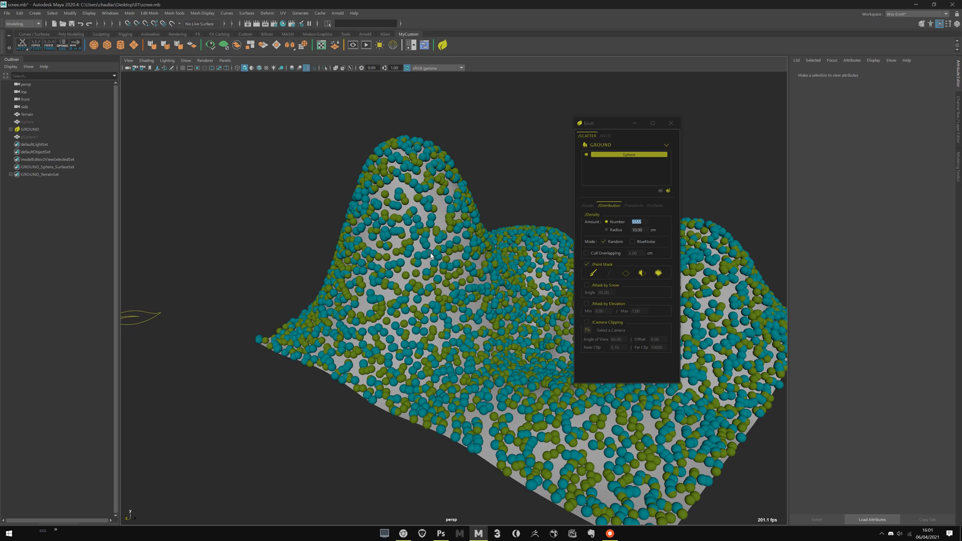
Step: Review the Sphere layer's asset, distribution and transform settings while viewing the whole terrain and the GROUND control
left_click(589, 206)
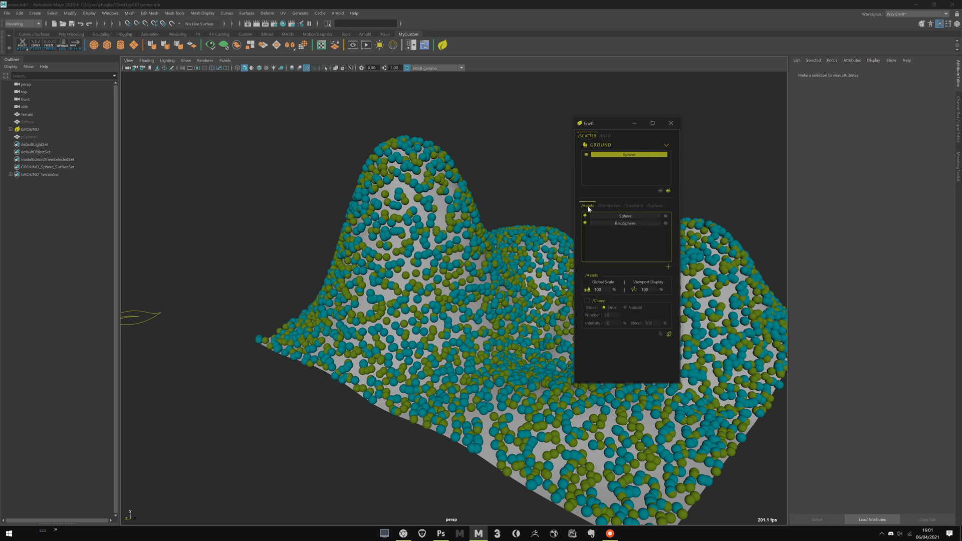
left_click(609, 206)
left_click(633, 206)
left_click(588, 206)
scroll(424, 327, "down", 2)
left_click_drag(423, 326, 392, 287, "alt")
middle_click_drag(392, 286, 426, 282, "alt")
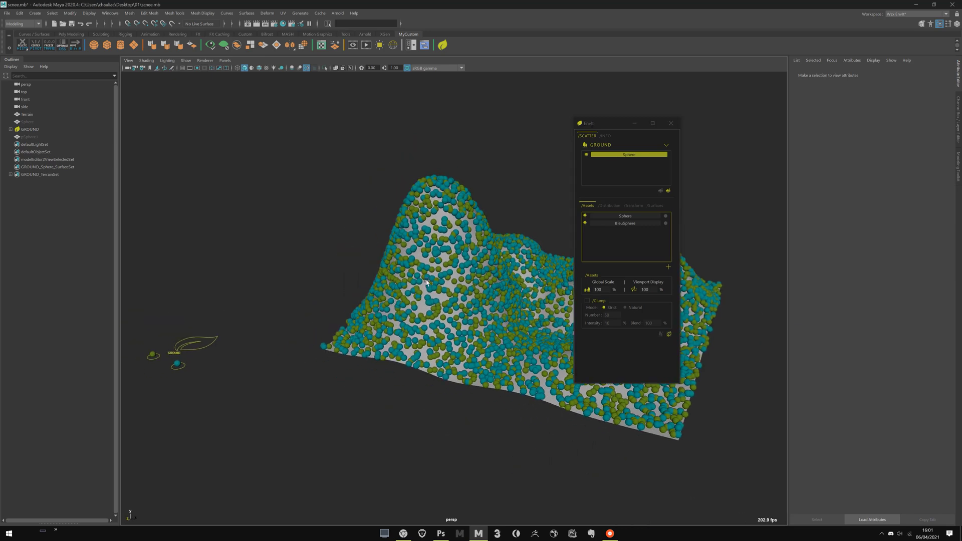
scroll(427, 282, "up", 3)
left_click_drag(426, 283, 396, 288, "alt")
middle_click_drag(396, 288, 395, 273, "alt")
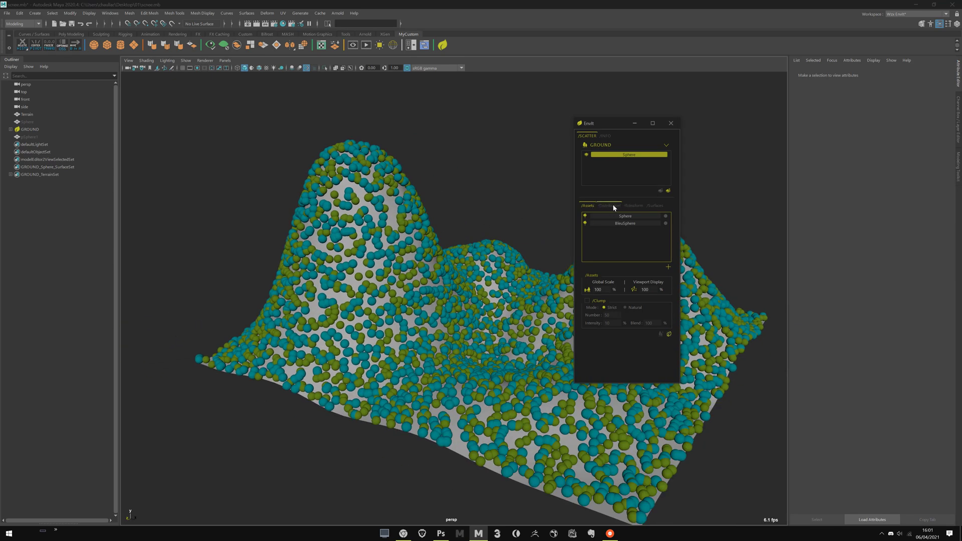
Step: Set the Sphere layer's asset global scale to 150% and check the spheres on the tall hill
left_click(607, 206)
left_click(587, 205)
double_click(599, 289)
type("150")
key("Return")
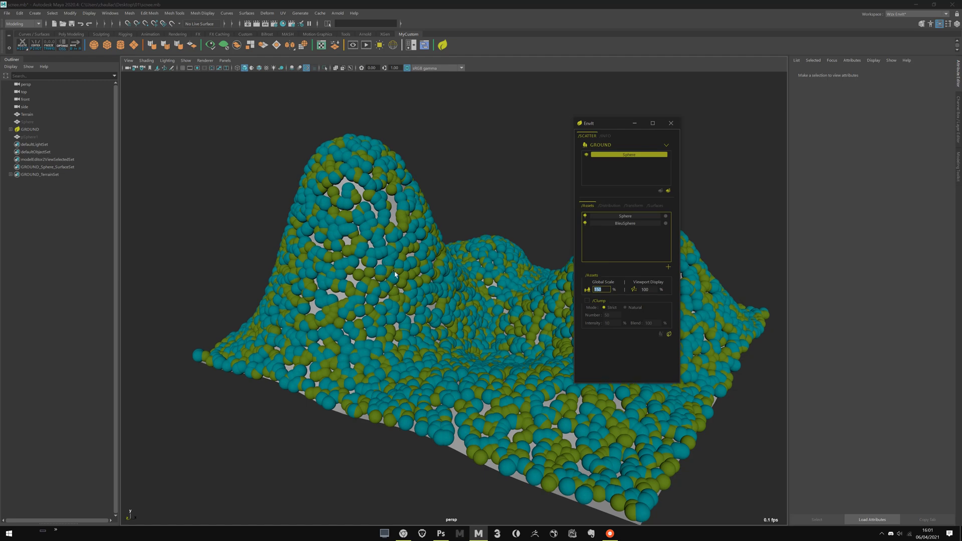
scroll(344, 261, "up", 5)
left_click_drag(344, 259, 368, 253, "alt")
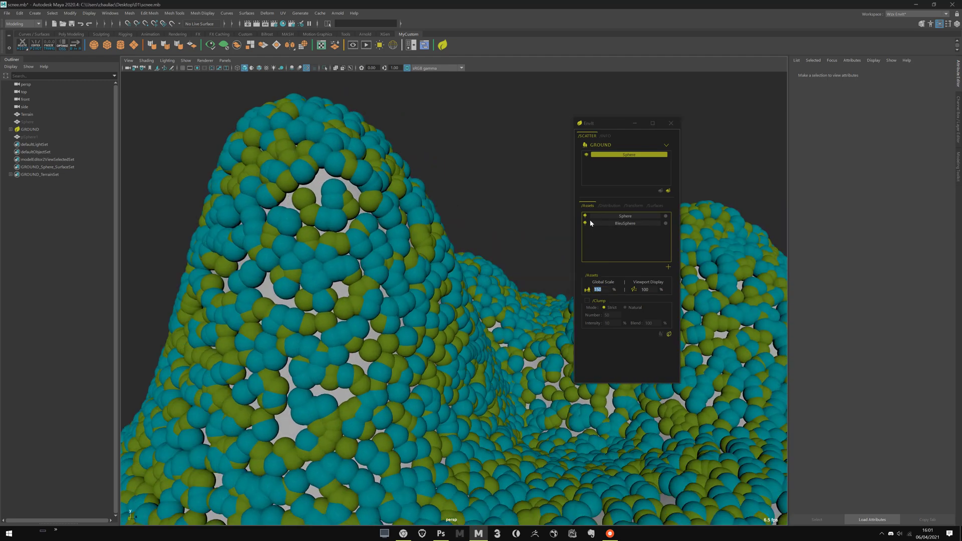
Step: Review the Sphere layer's distribution and asset settings alongside the terrain and its GROUND control
left_click(625, 154)
left_click(622, 156)
left_click(609, 206)
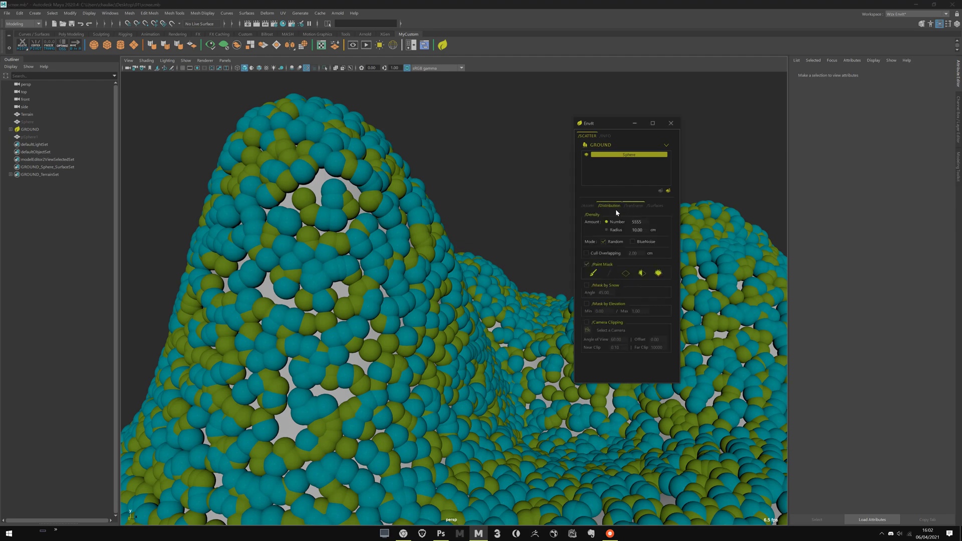
scroll(528, 258, "down", 5)
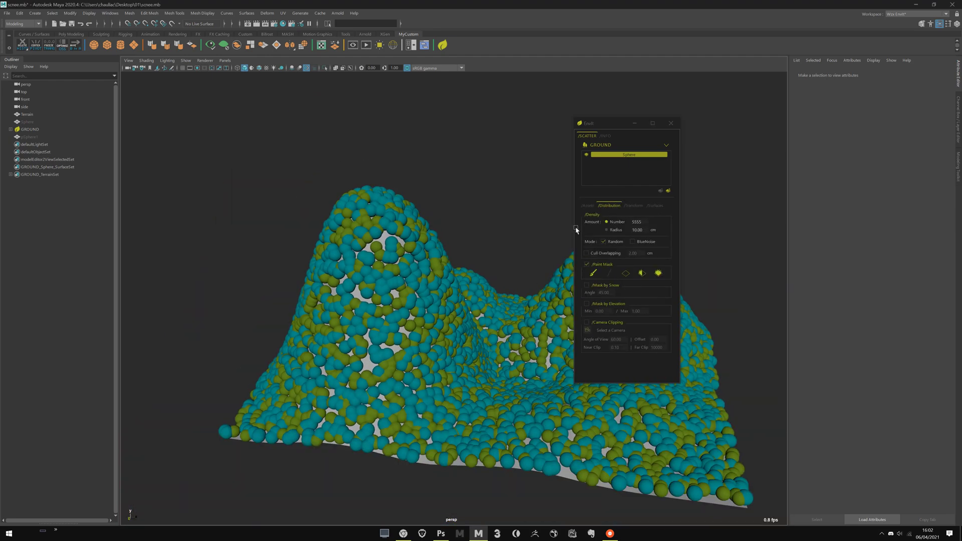
left_click(587, 205)
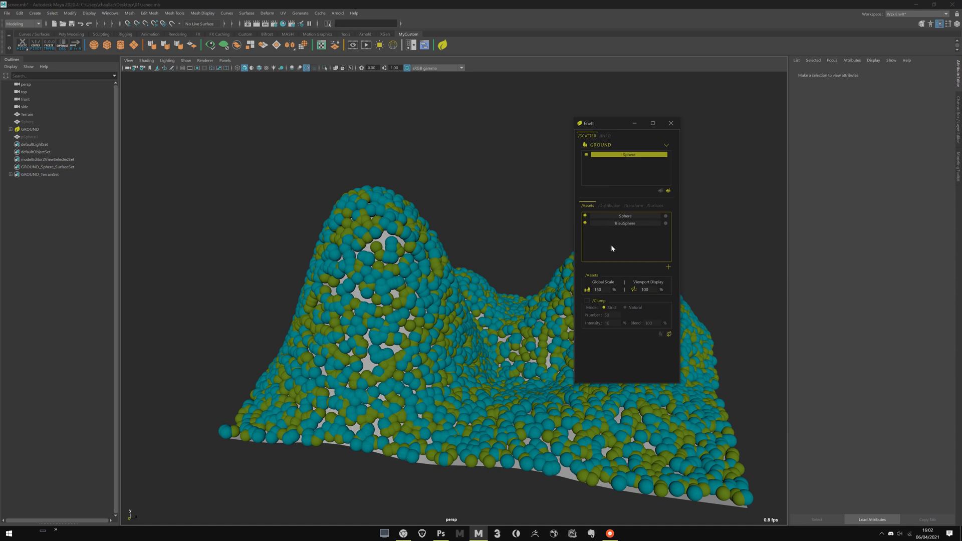
scroll(353, 300, "down", 6)
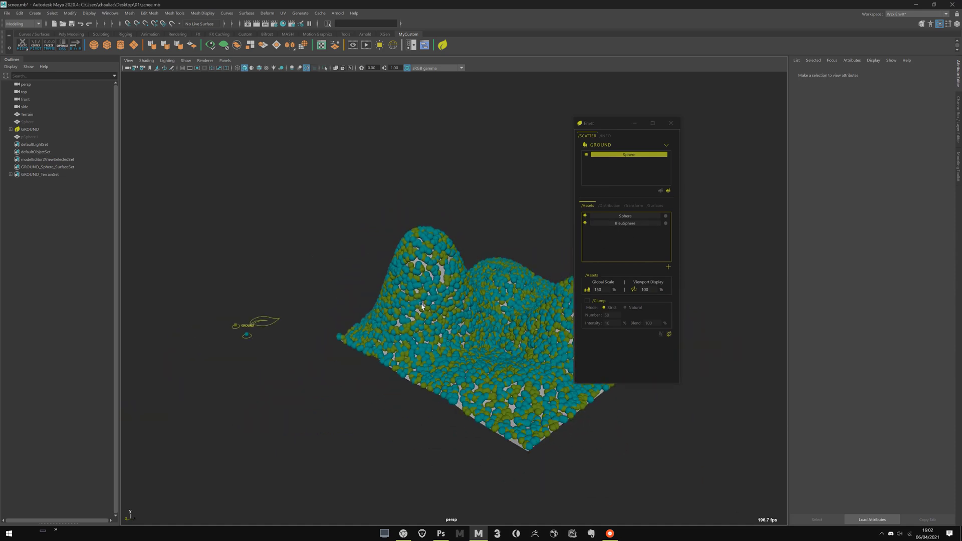
left_click(266, 324)
left_click(306, 367)
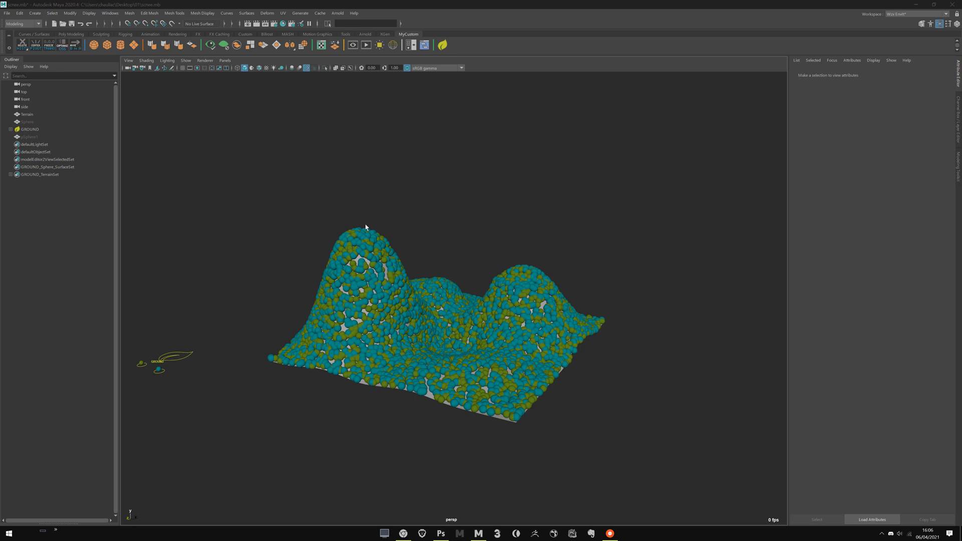
Step: Create a polygon sphere and move it beside the terrain, on the side opposite the GROUND control
scroll(365, 225, "down", 3)
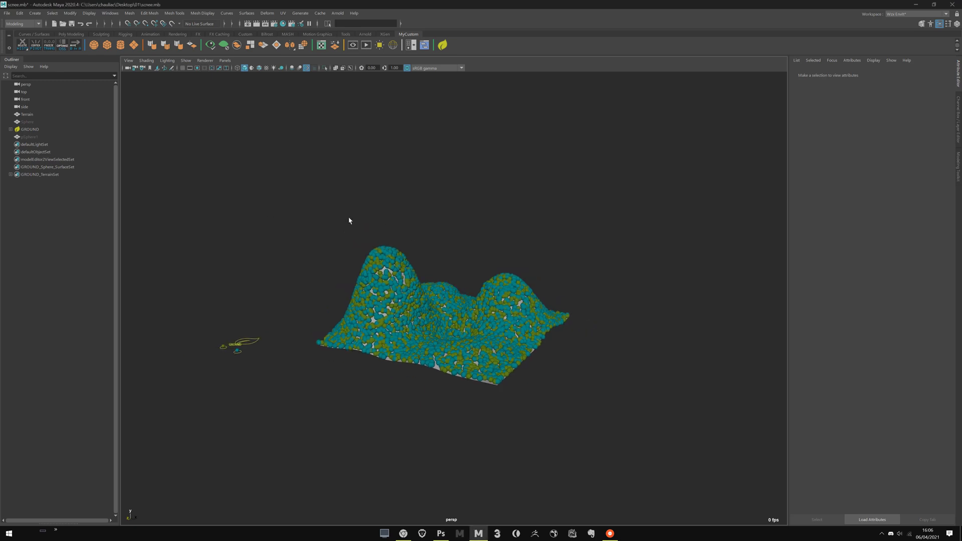
middle_click_drag(347, 219, 318, 197, "alt")
left_click_drag(335, 185, 333, 201, "alt")
left_click(93, 45)
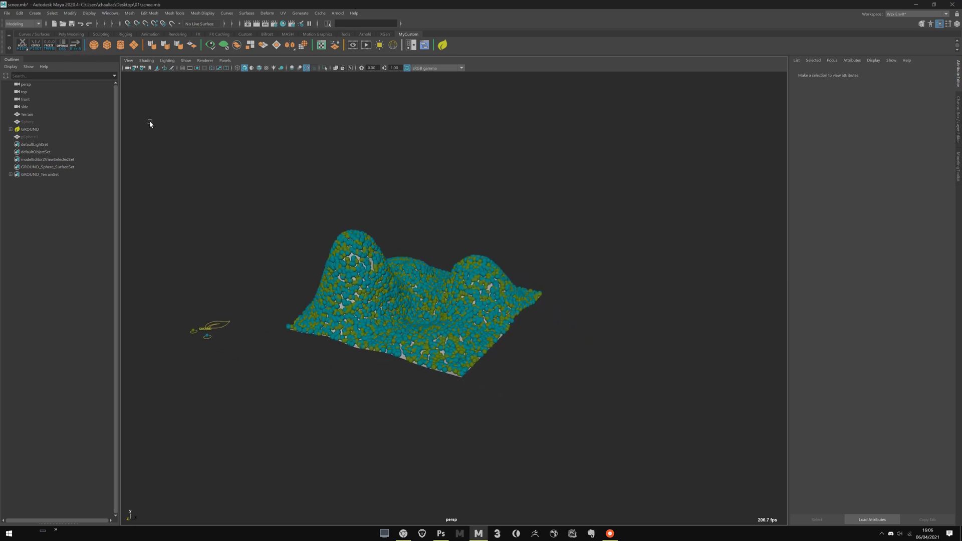
left_click_drag(656, 344, 695, 235)
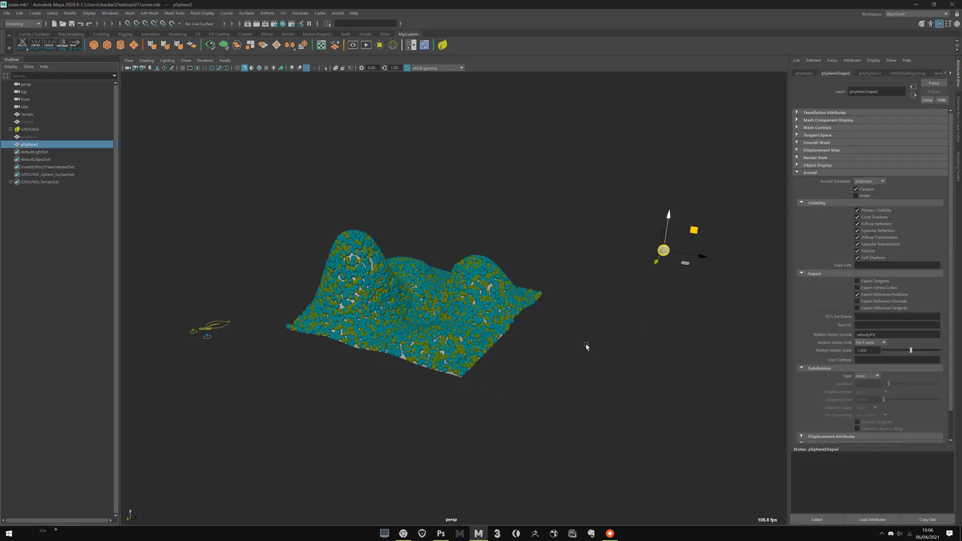
Step: Scale the new polygon sphere up uniformly until it is about as large as the terrain's hills
key("r")
middle_click_drag(587, 346, 655, 361)
key("w")
left_click_drag(655, 360, 651, 345, "alt")
left_click(642, 387)
middle_click_drag(633, 321, 639, 314, "alt")
left_click(670, 195)
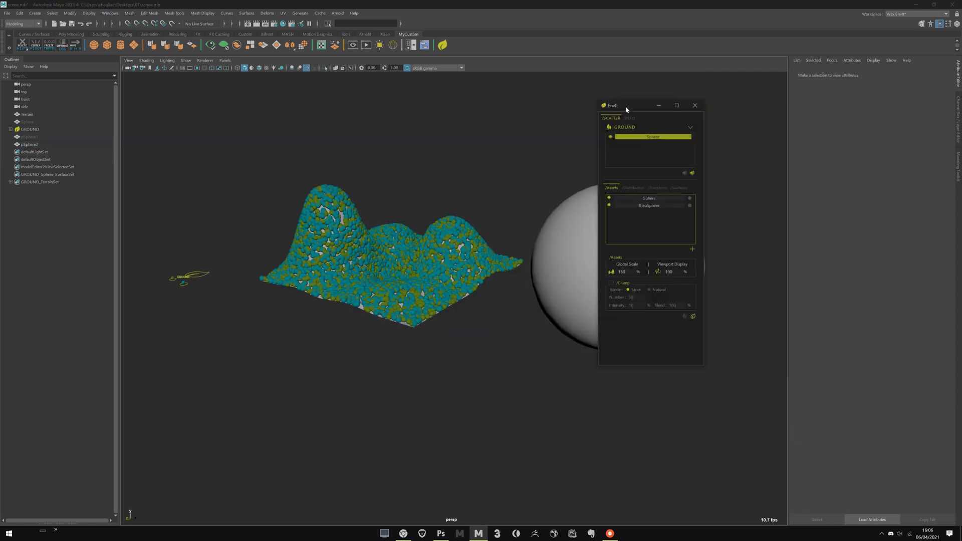
Step: Create a new ground system named SPHERE_Terrain on the large sphere, with a layer named Sphere
left_click_drag(626, 109, 374, 150)
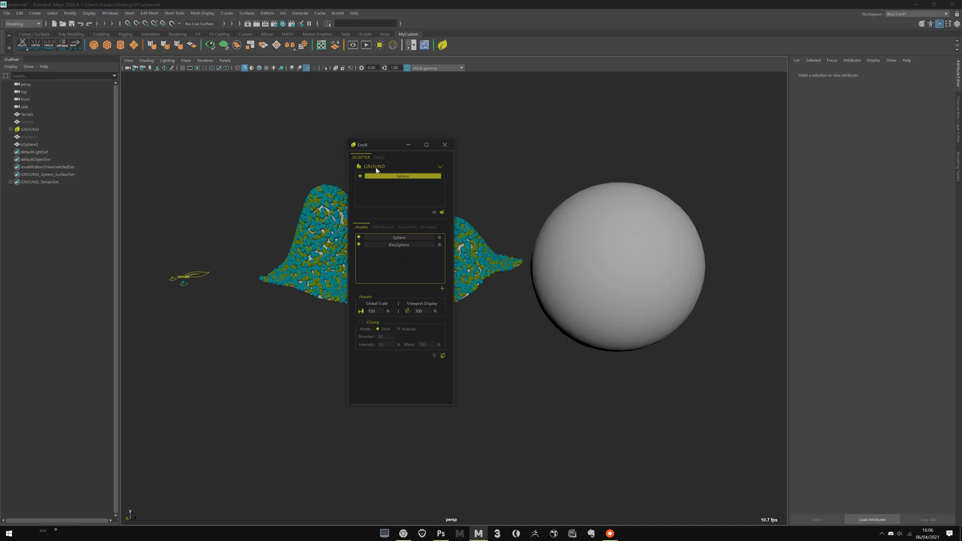
left_click(576, 216)
left_click_drag(390, 147, 414, 146)
left_click(571, 182)
left_click(576, 200)
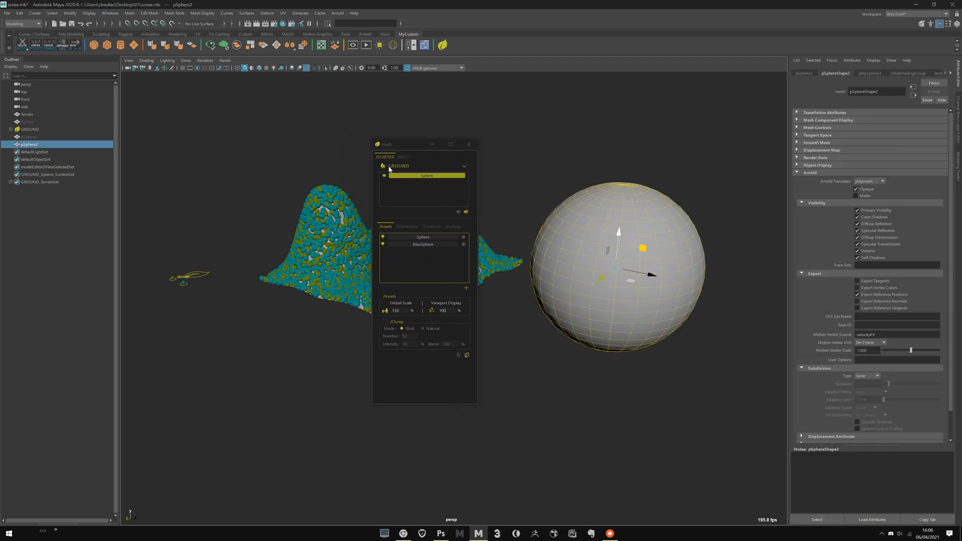
left_click(383, 166)
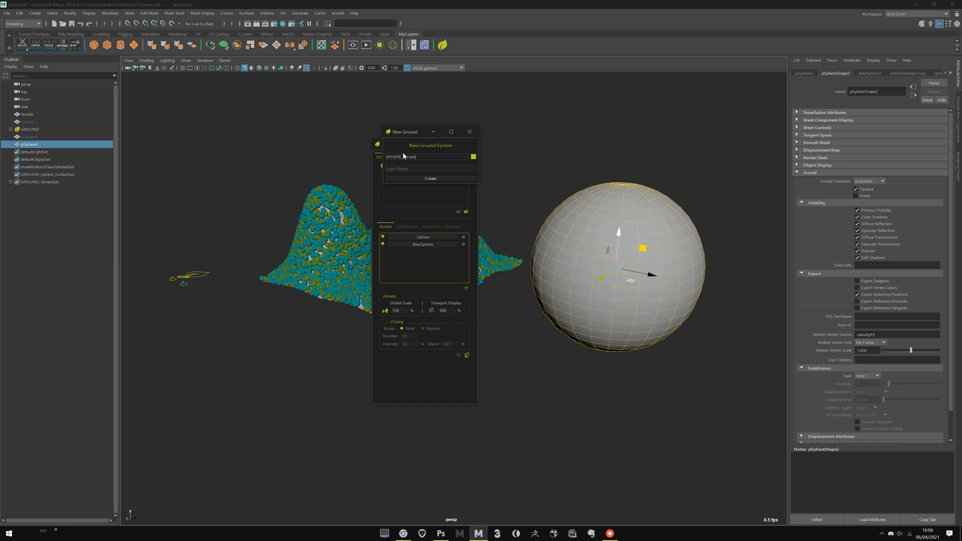
type("Spher")
key("Return")
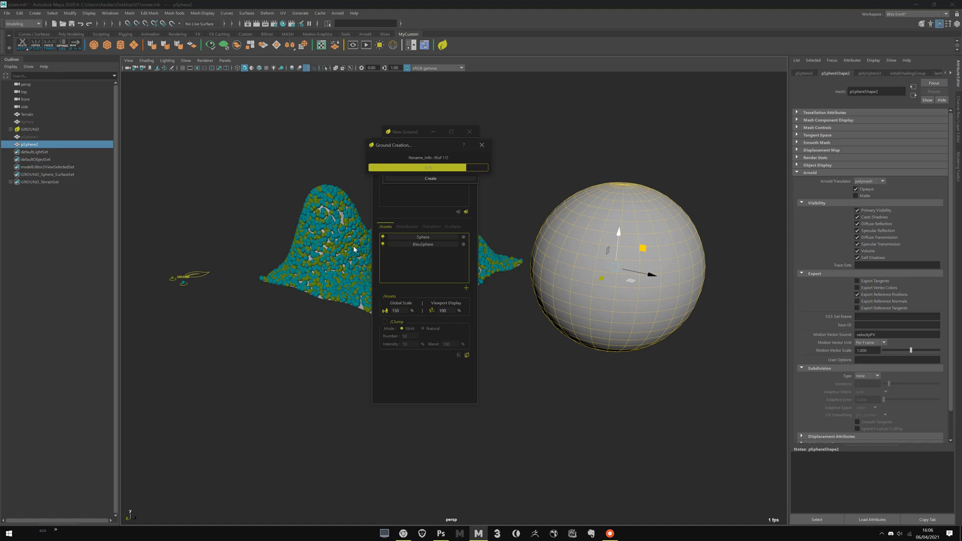
left_click_drag(396, 142, 425, 138)
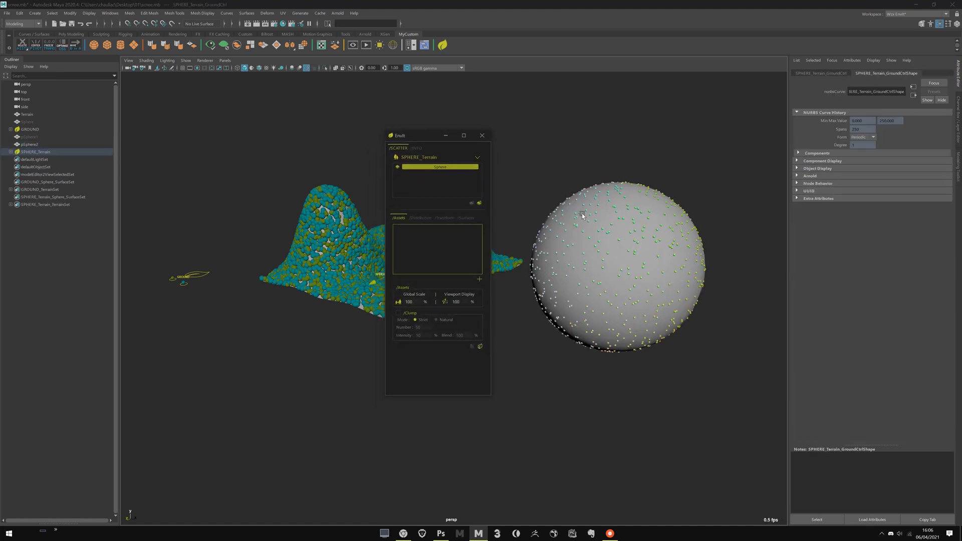
Step: Examine the points scattered over the large sphere, the SPHERE_Terrain control and the neighbouring GROUND terrain
left_click_drag(581, 219, 561, 226, "alt")
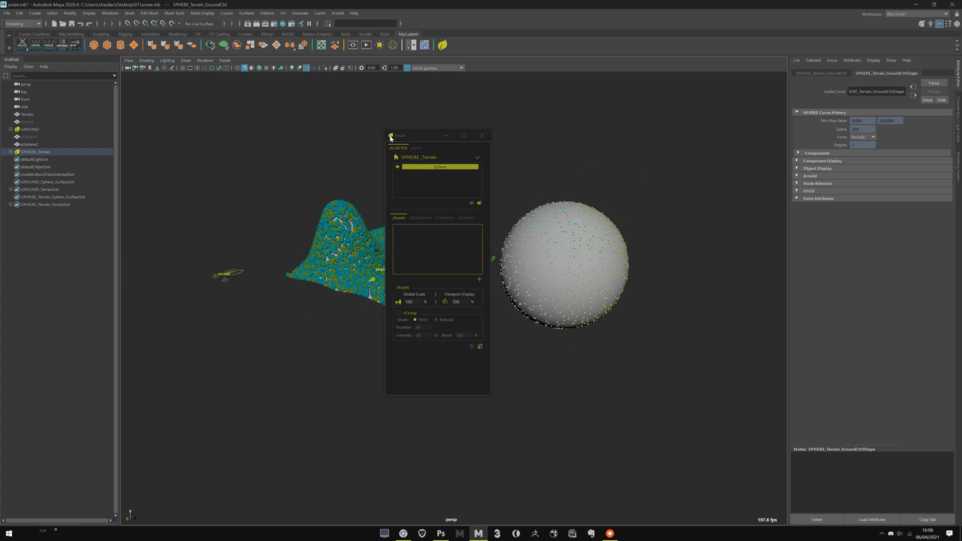
left_click_drag(414, 135, 242, 146)
left_click_drag(543, 351, 537, 390)
left_click(606, 386)
middle_click_drag(521, 319, 464, 296, "alt")
right_click_drag(464, 296, 525, 316, "alt")
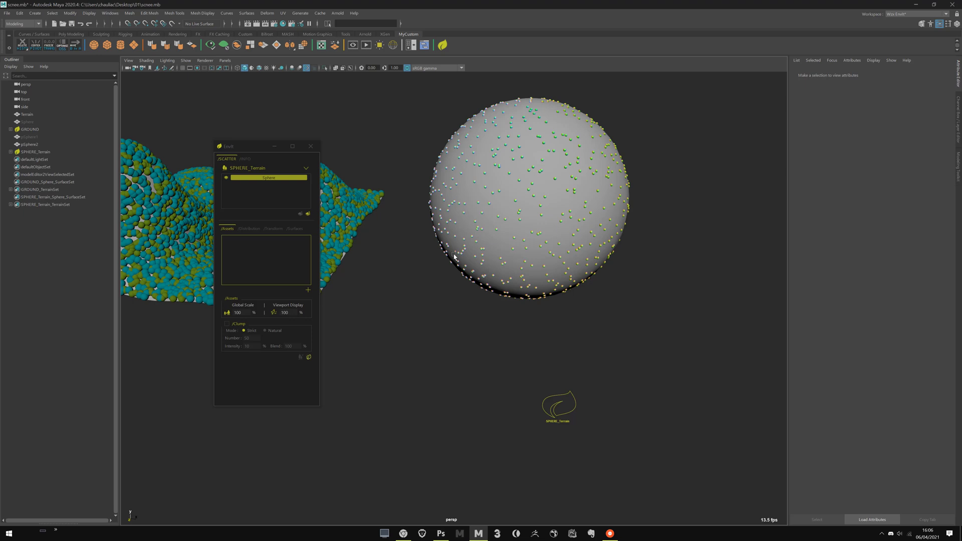
left_click_drag(238, 147, 311, 126)
middle_click_drag(491, 293, 456, 317, "alt")
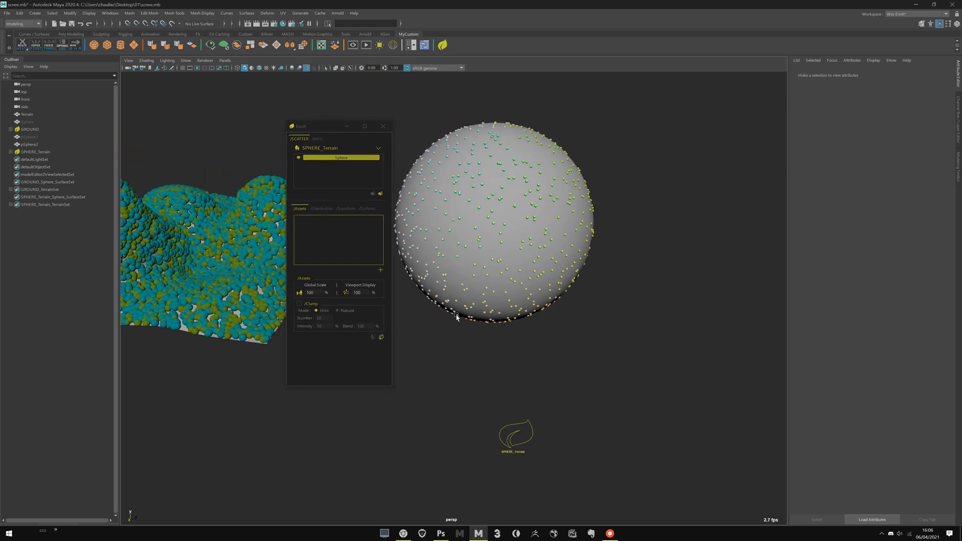
right_click_drag(456, 317, 446, 298, "alt")
middle_click_drag(438, 289, 461, 287, "alt")
middle_click_drag(178, 401, 493, 360, "alt")
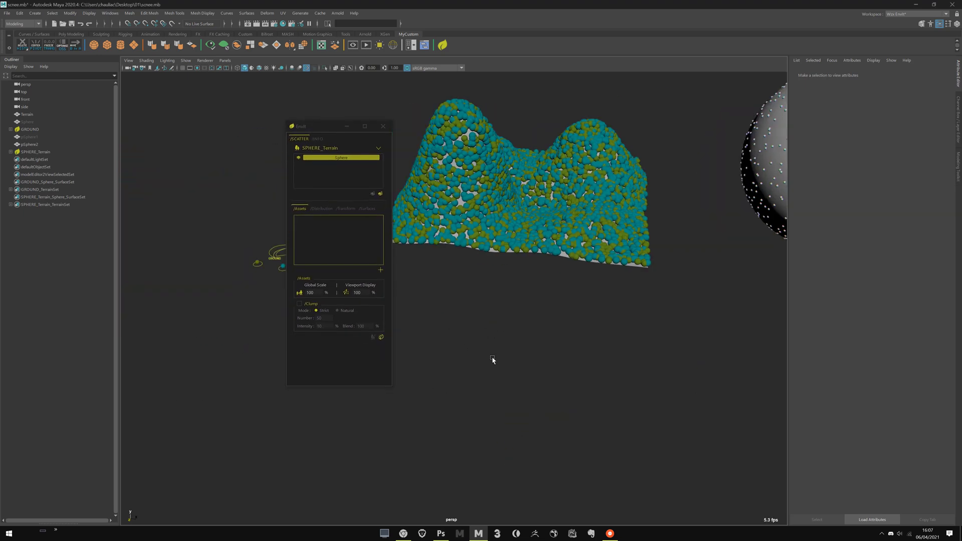
Step: Inspect the green Sphere asset mesh beside the GROUND control up close, undoing any accidental move
left_click_drag(314, 123, 161, 168)
right_click_drag(327, 298, 285, 266, "alt")
middle_click_drag(292, 268, 303, 267, "alt")
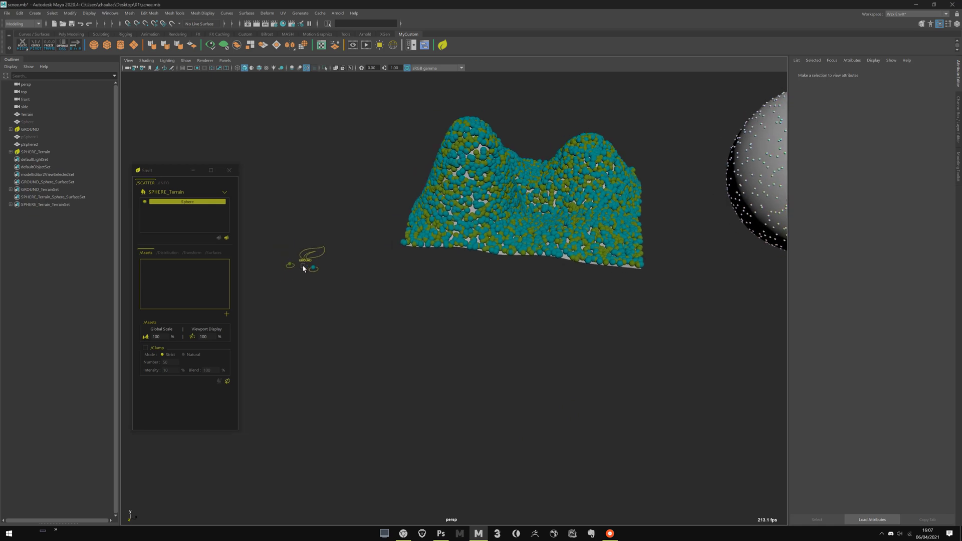
left_click_drag(303, 267, 290, 257, "alt")
left_click(285, 250)
middle_click_drag(439, 300, 381, 340, "alt")
right_click_drag(378, 352, 332, 309, "alt")
middle_click_drag(346, 336, 410, 328, "alt")
right_click_drag(404, 345, 436, 359, "alt")
middle_click_drag(386, 215, 501, 298)
key("ctrl+z")
right_click_drag(501, 298, 494, 320, "alt")
middle_click_drag(496, 286, 438, 290, "alt")
key("f")
right_click_drag(451, 351, 436, 333, "alt")
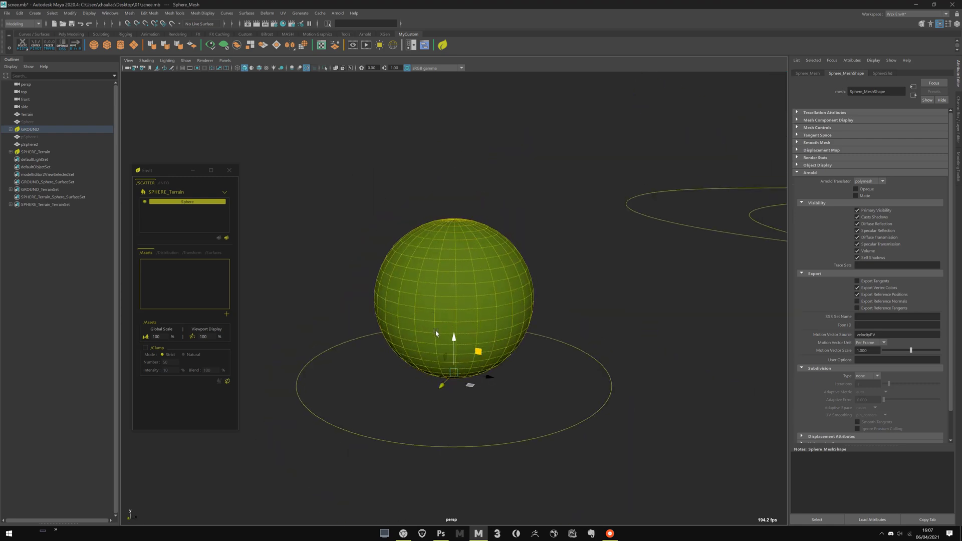
Step: Inspect the ring control around the green Sphere asset, then clear the selection
right_click_drag(548, 408, 493, 353, "alt")
middle_click_drag(490, 349, 490, 279, "alt")
left_click(558, 249)
left_click(534, 287)
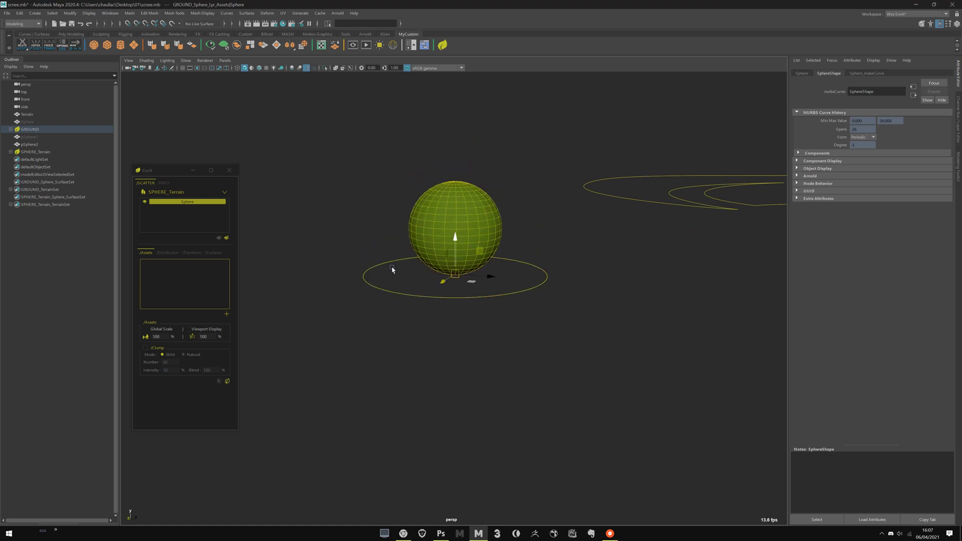
left_click_drag(152, 172, 215, 145)
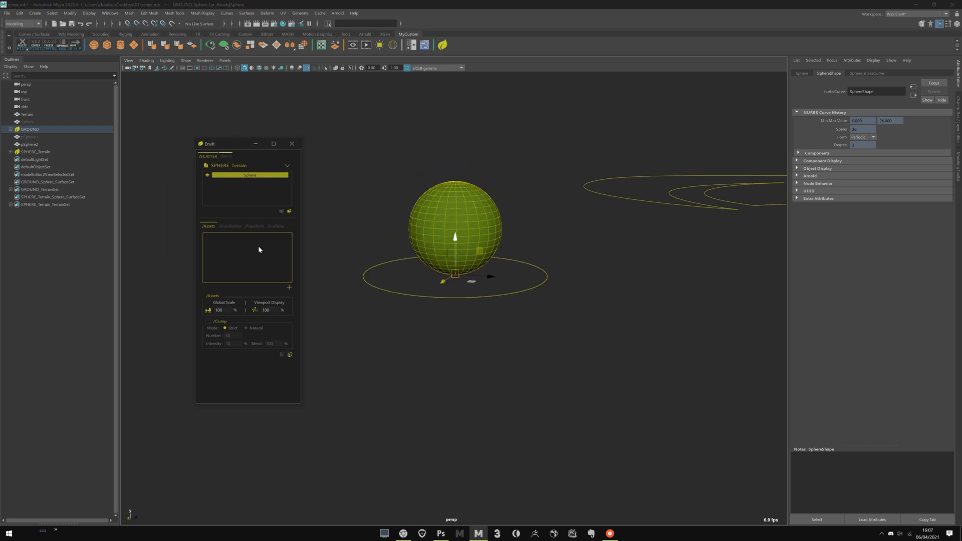
left_click(351, 242)
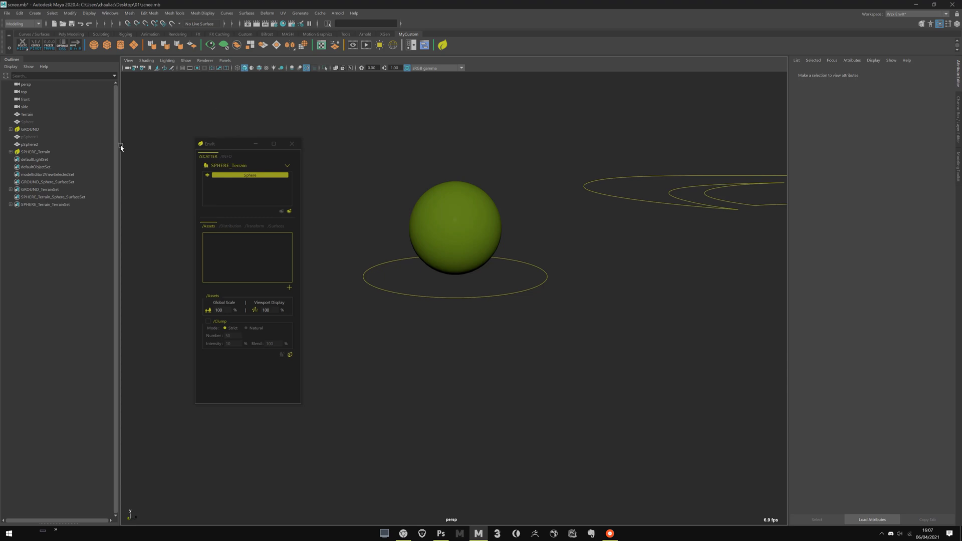
Step: Compare the hidden Sphere and pSphere1 source meshes with the green Sphere asset mesh, undoing the accidental change
left_click(40, 138)
left_click_drag(39, 138, 46, 137)
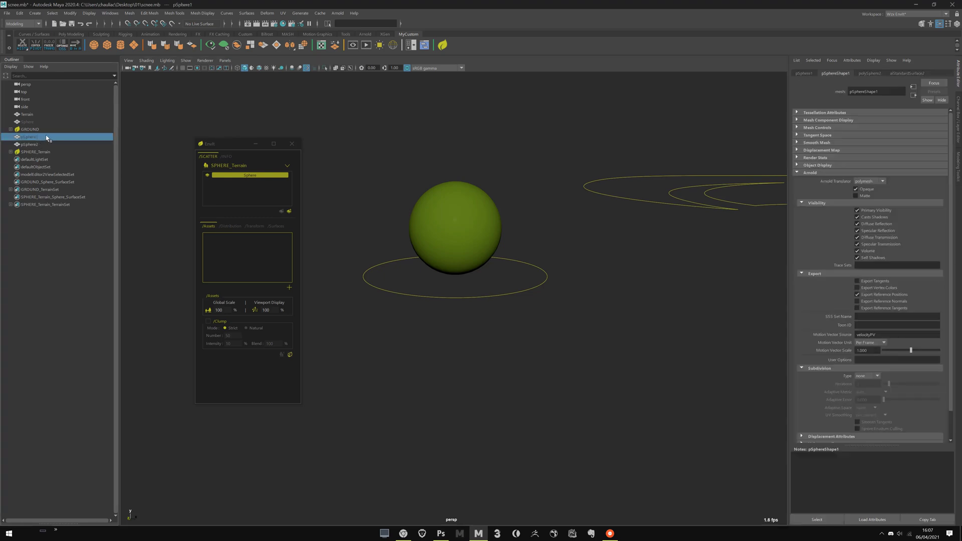
key("ctrl+z")
left_click(34, 122)
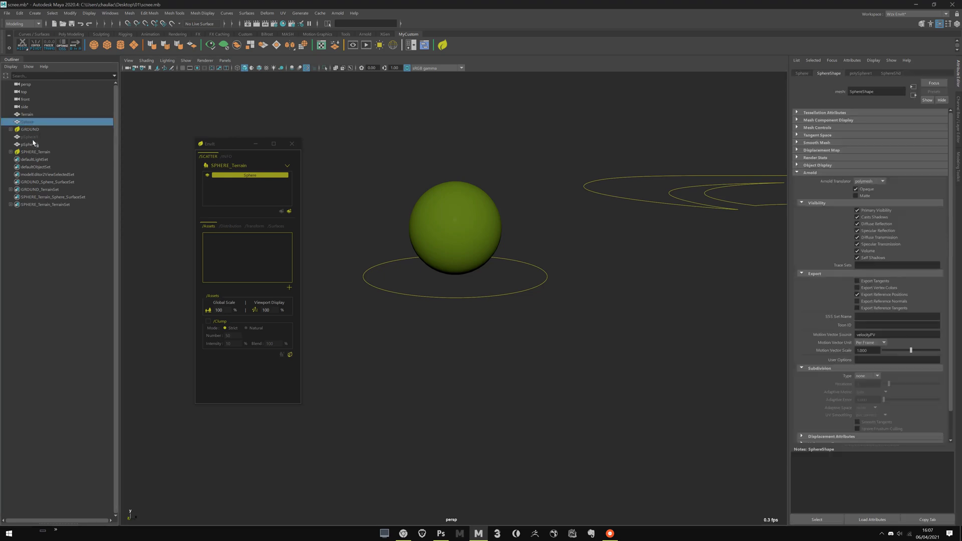
left_click(33, 137)
left_click(328, 173)
left_click_drag(389, 185, 480, 223)
scroll(492, 198, "down", 3)
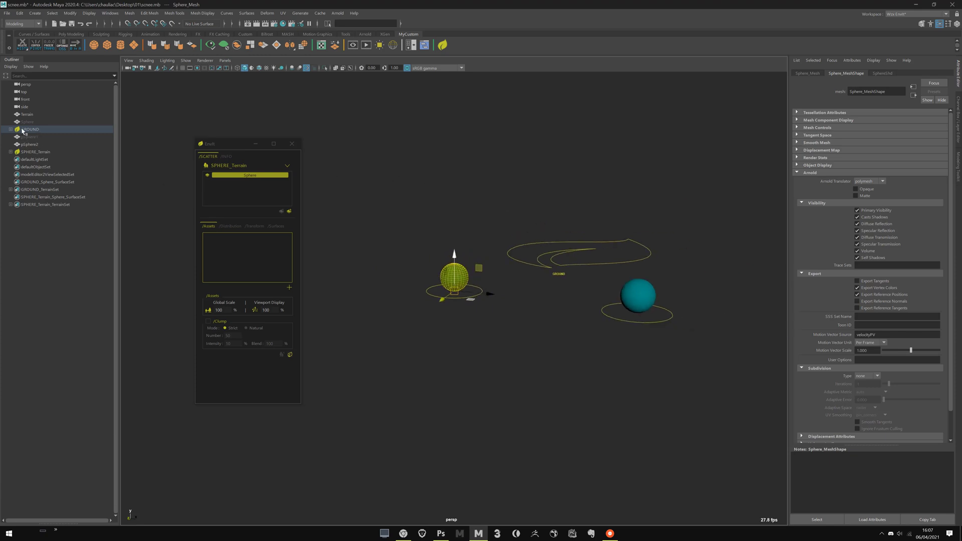
Step: Select the GROUND system's control, examine the scattered terrain around it, and clear the selection
left_click(34, 129)
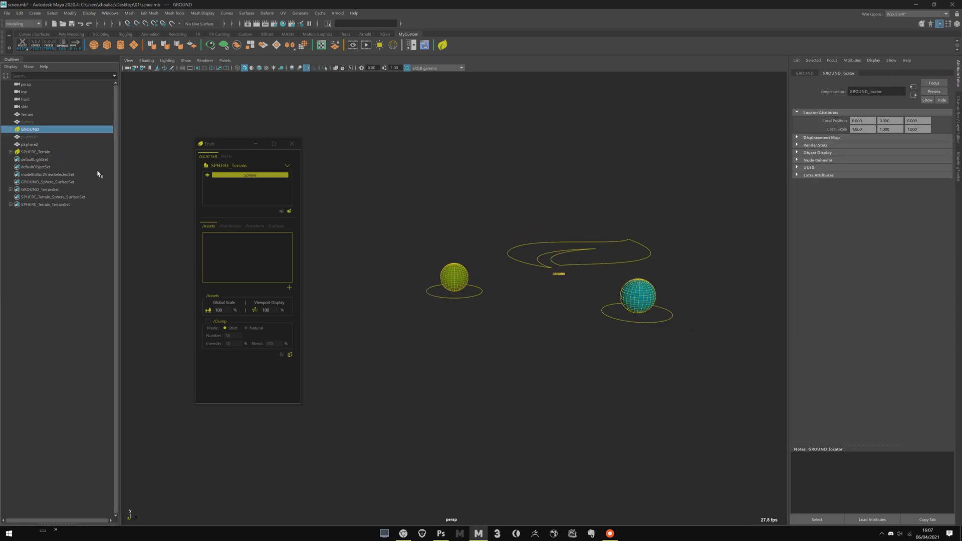
scroll(631, 279, "down", 5)
right_click_drag(632, 280, 560, 193, "alt")
middle_click_drag(561, 194, 530, 219, "alt")
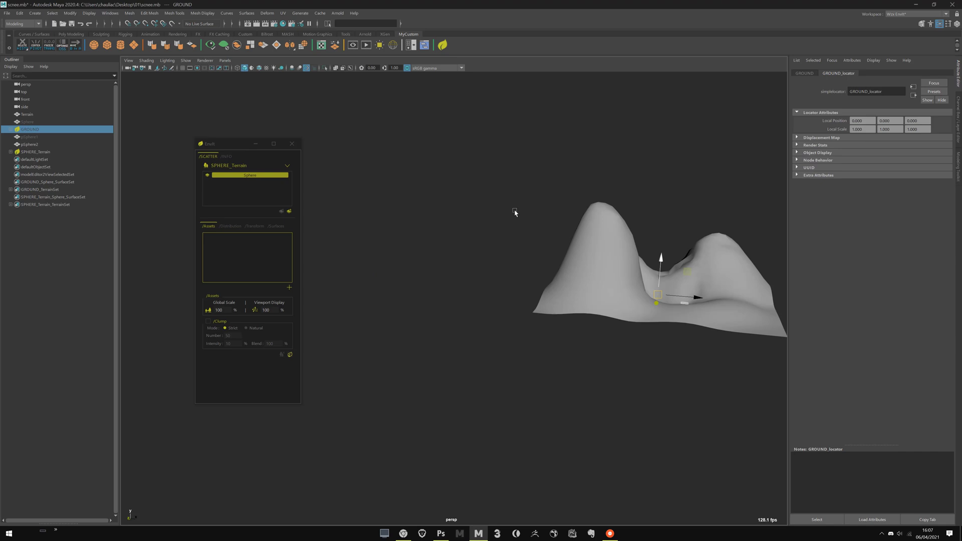
left_click(455, 264)
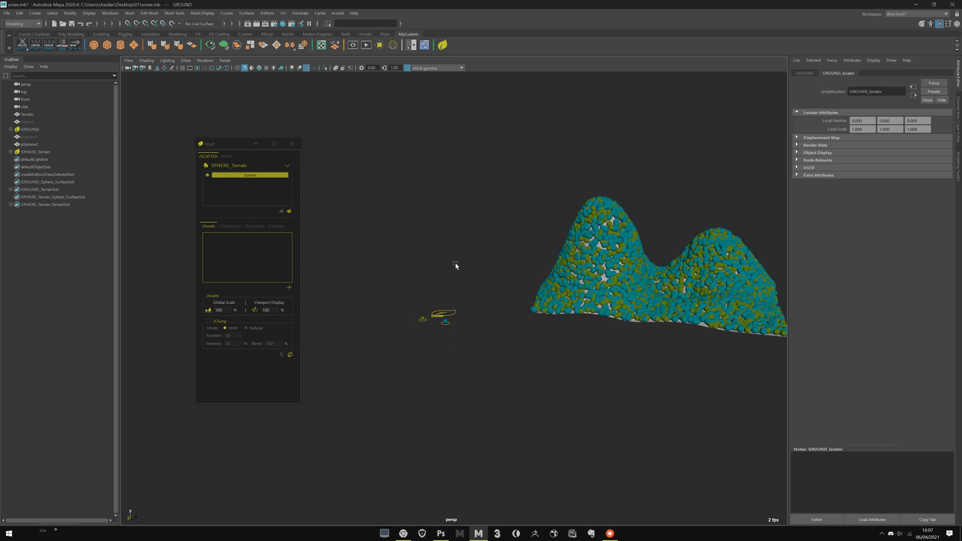
scroll(366, 227, "up", 3)
Step: Unhide the original Sphere source mesh and position it above the GROUND control, undoing the extra moves
left_click(32, 122)
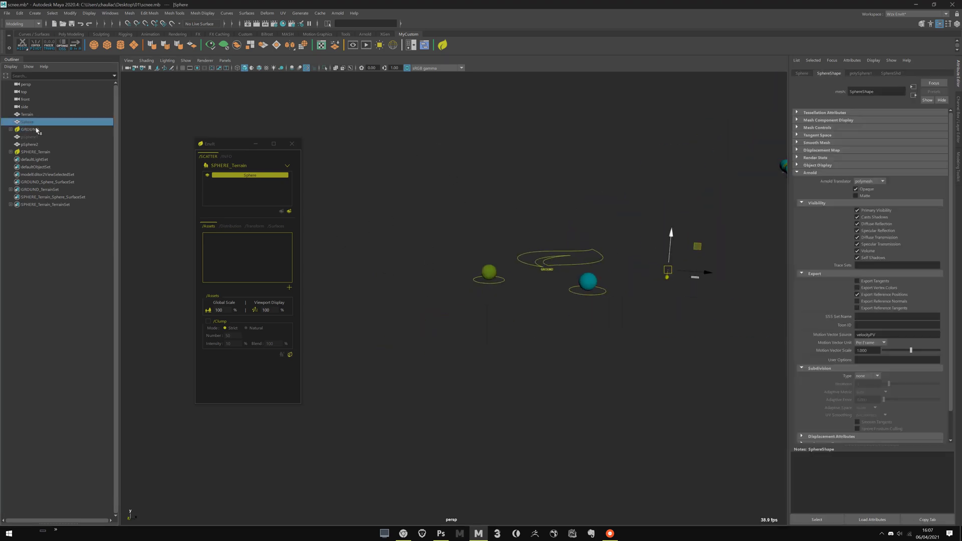
left_click(35, 137)
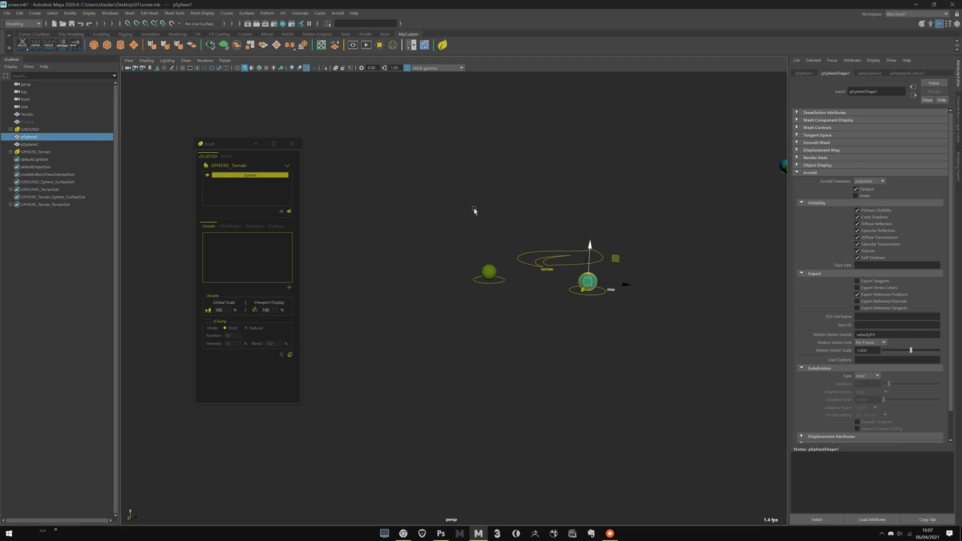
left_click(57, 123)
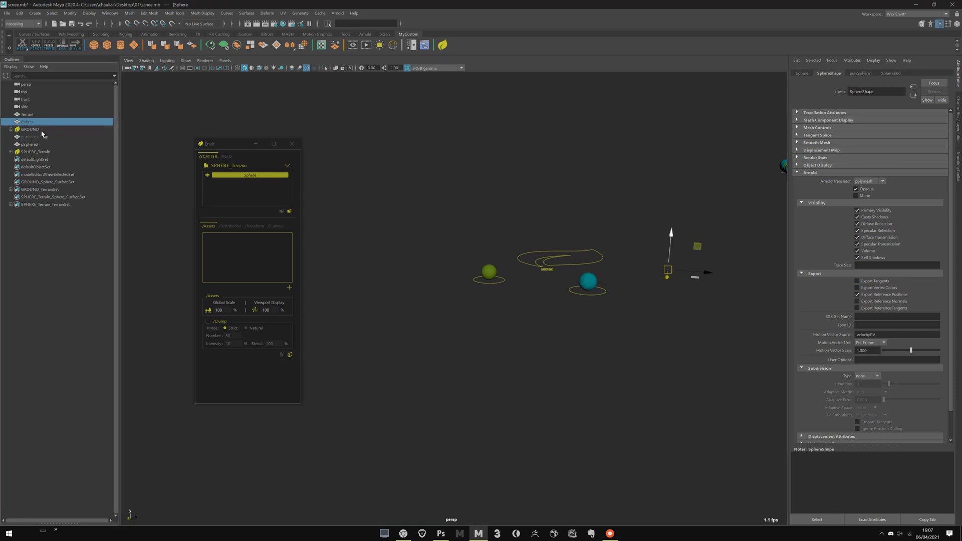
left_click(590, 133)
key("ctrl+z")
left_click_drag(640, 169, 658, 169)
key("ctrl+z")
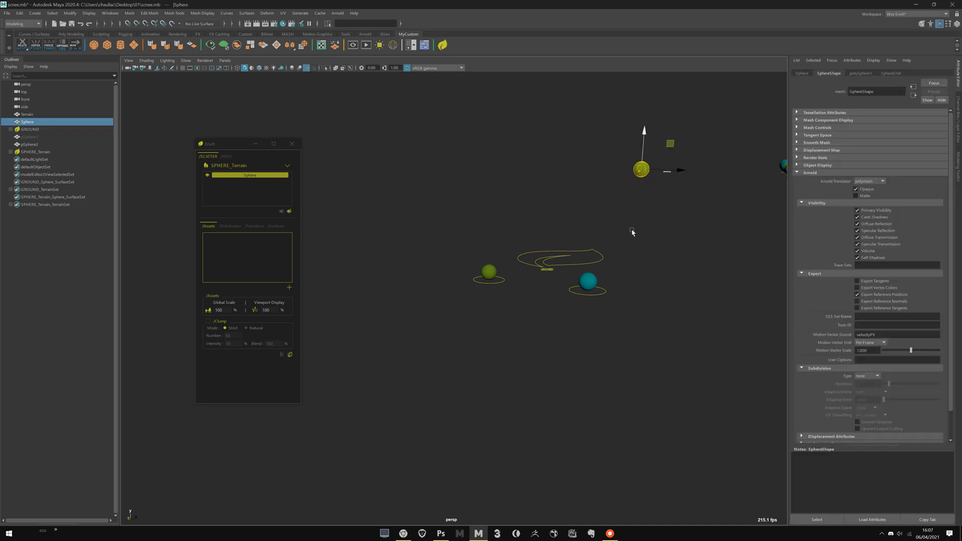
Step: Examine the restored Sphere mesh together with the GROUND terrain and the large sphere, and clear the selection
scroll(607, 298, "down", 5)
scroll(607, 298, "down", 4)
middle_click_drag(607, 298, 474, 342, "alt")
left_click_drag(421, 285, 406, 325, "alt")
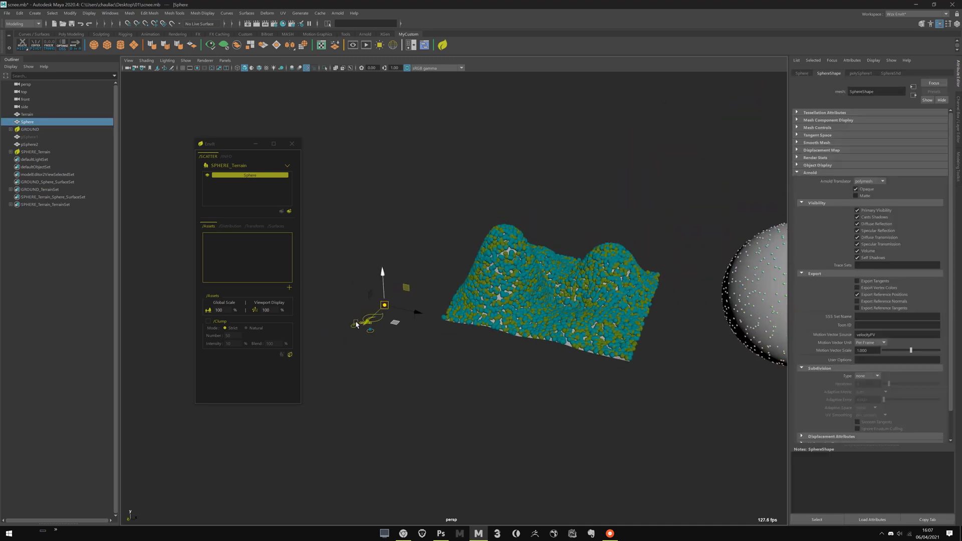
left_click(354, 326)
left_click_drag(347, 401, 357, 365, "alt")
left_click(358, 401)
middle_click_drag(359, 402, 384, 363, "alt")
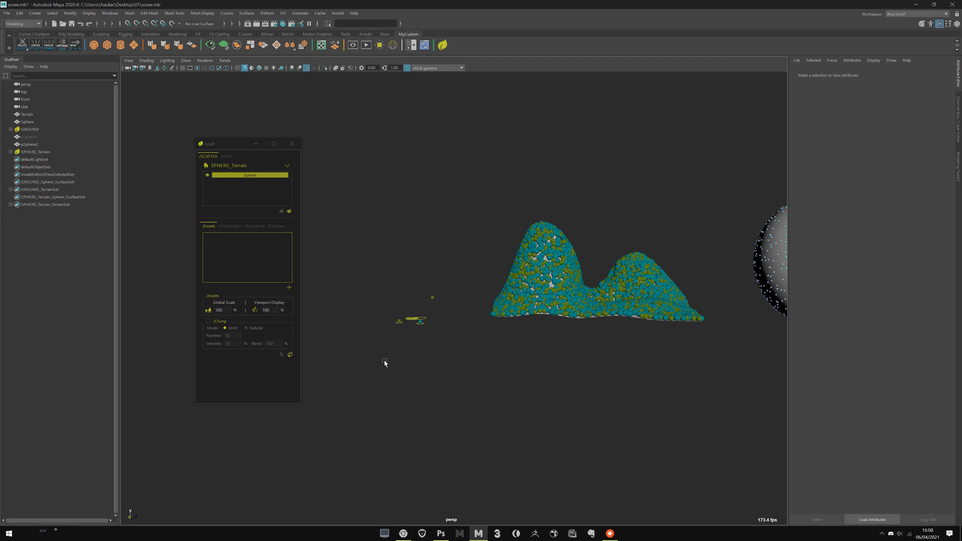
right_click_drag(385, 363, 493, 372, "alt")
Step: Move the Sphere source mesh out in front of the terrain, near the large sphere
left_click_drag(494, 373, 595, 423, "alt")
left_click(372, 330)
middle_click_drag(567, 424, 416, 348, "alt")
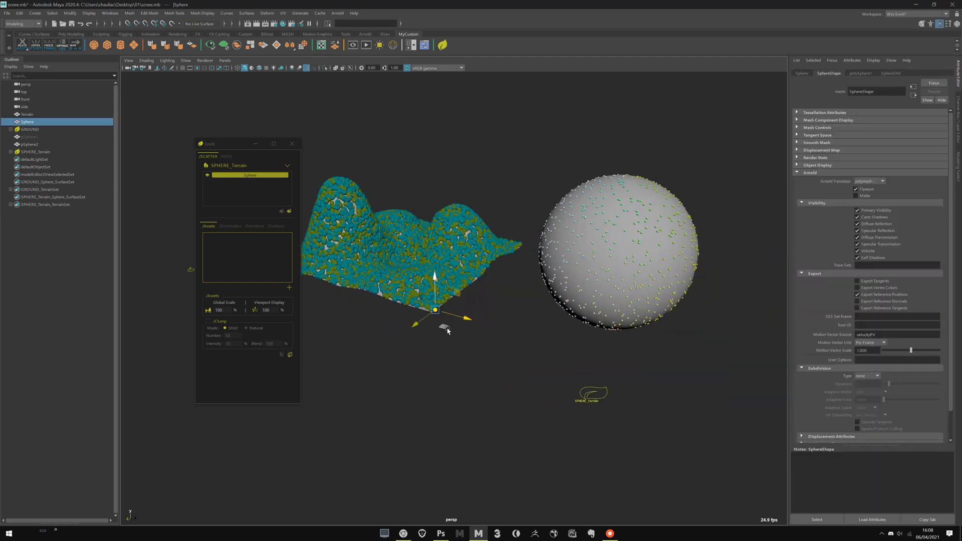
left_click_drag(446, 327, 452, 399)
middle_click_drag(451, 399, 411, 353, "alt")
right_click_drag(411, 354, 461, 393, "alt")
middle_click_drag(460, 340, 462, 356, "alt")
left_click_drag(461, 356, 489, 345, "alt")
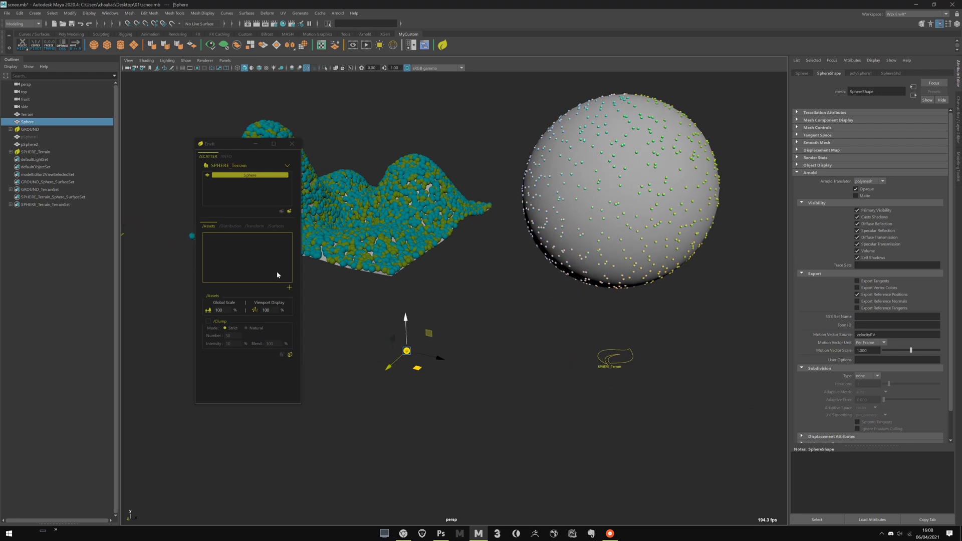
Step: Add the selected Sphere mesh as an asset to SPHERE_Terrain's Sphere layer and check the scatter on the large sphere
left_click(289, 287)
left_click(342, 329)
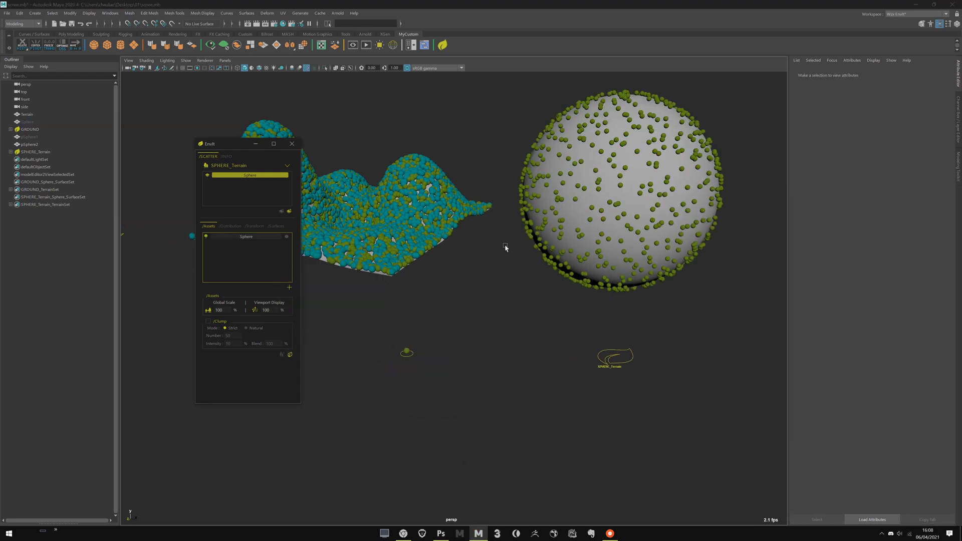
left_click_drag(506, 247, 467, 312, "alt")
middle_click_drag(467, 312, 449, 274, "alt")
right_click_drag(449, 274, 547, 381, "alt")
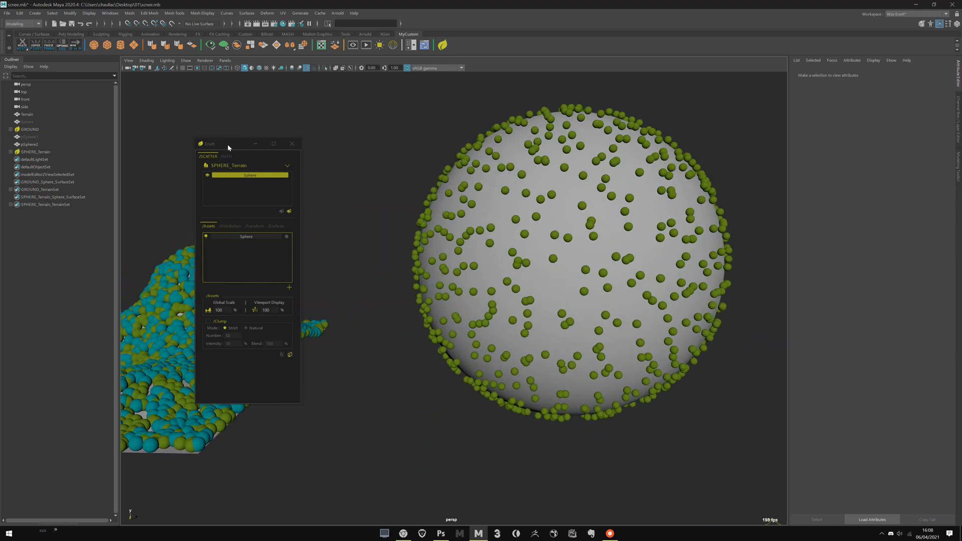
Step: Review the Distribution settings of SPHERE_Terrain's Sphere layer, then return to its asset settings
left_click_drag(228, 147, 306, 138)
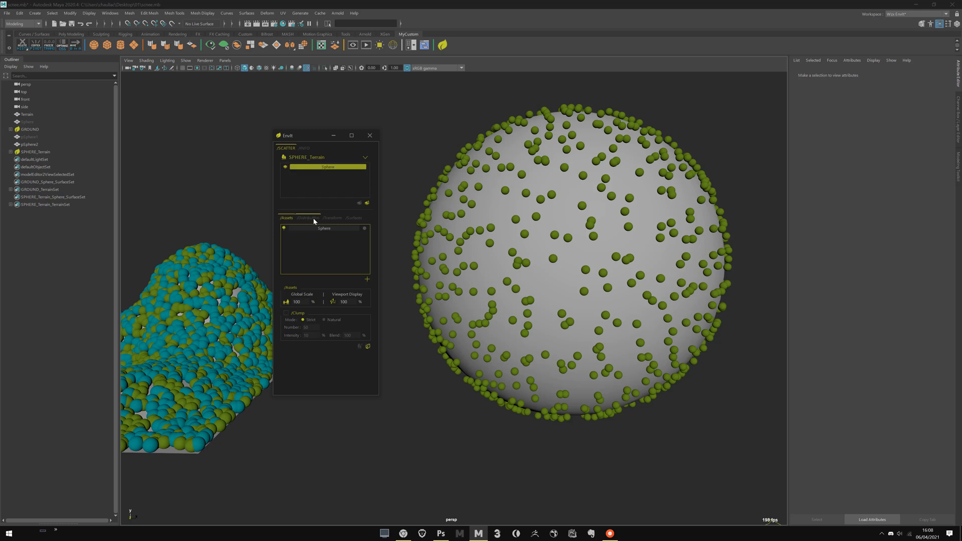
left_click(314, 218)
left_click(287, 217)
left_click(308, 217)
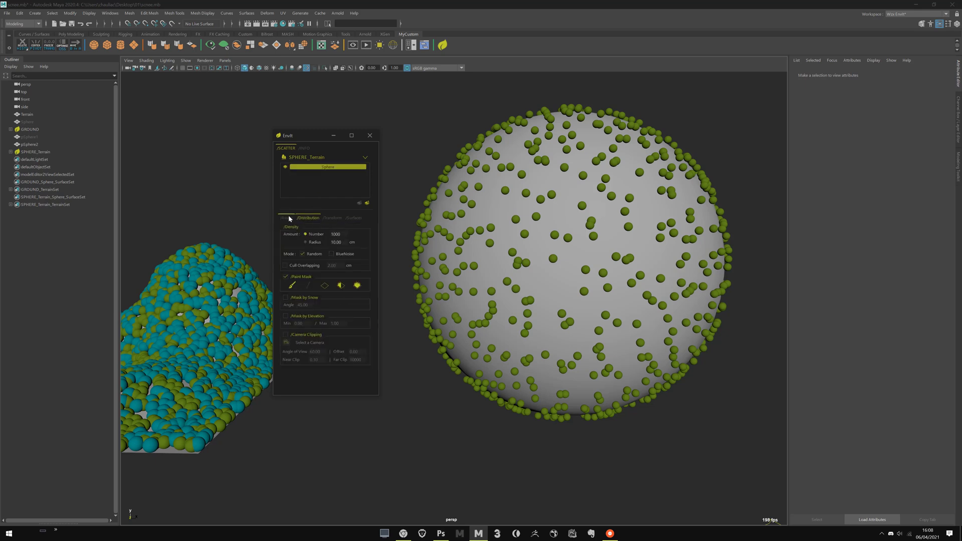
left_click(288, 217)
Step: Reduce the Global Scale of the SPHERE_Terrain assets and bring the terrain and large sphere into view
right_click_drag(515, 273, 485, 116, "alt")
left_click_drag(486, 115, 492, 185, "alt")
middle_click_drag(492, 185, 500, 165, "alt")
right_click_drag(499, 165, 481, 176, "alt")
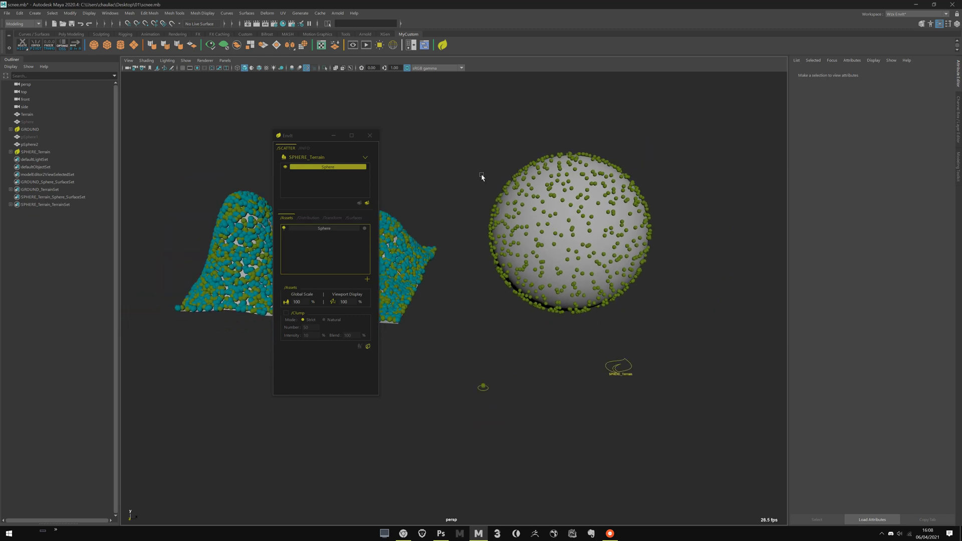
middle_click_drag(482, 175, 431, 158, "alt")
right_click_drag(445, 158, 471, 230, "alt")
left_click(303, 302)
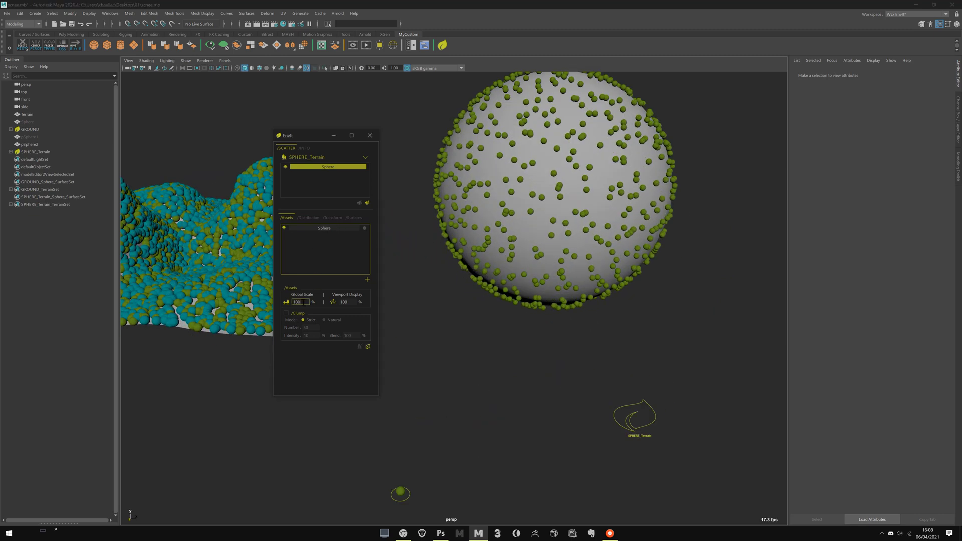
left_click_drag(301, 302, 282, 303)
key("Return")
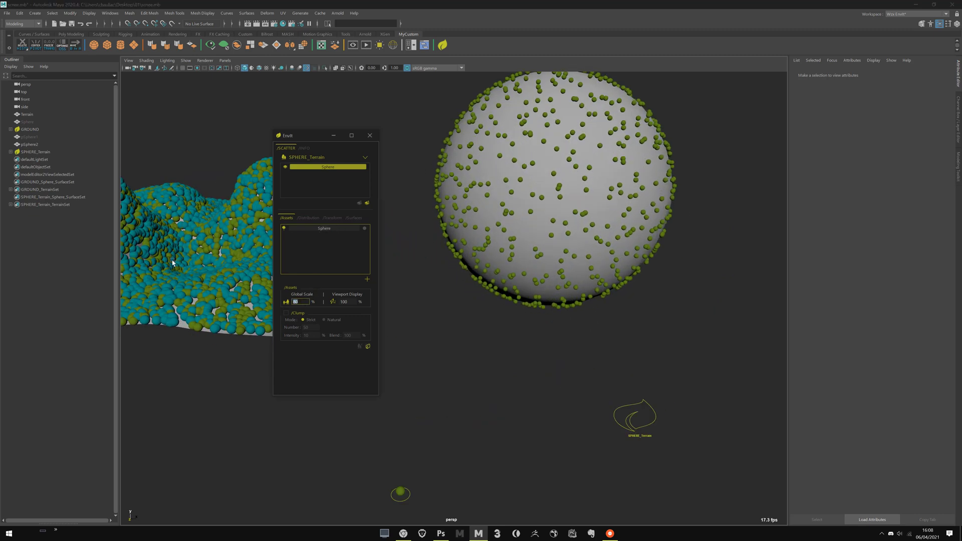
scroll(250, 308, "down", 3)
left_click_drag(314, 133, 365, 87)
right_click_drag(519, 296, 501, 259, "alt")
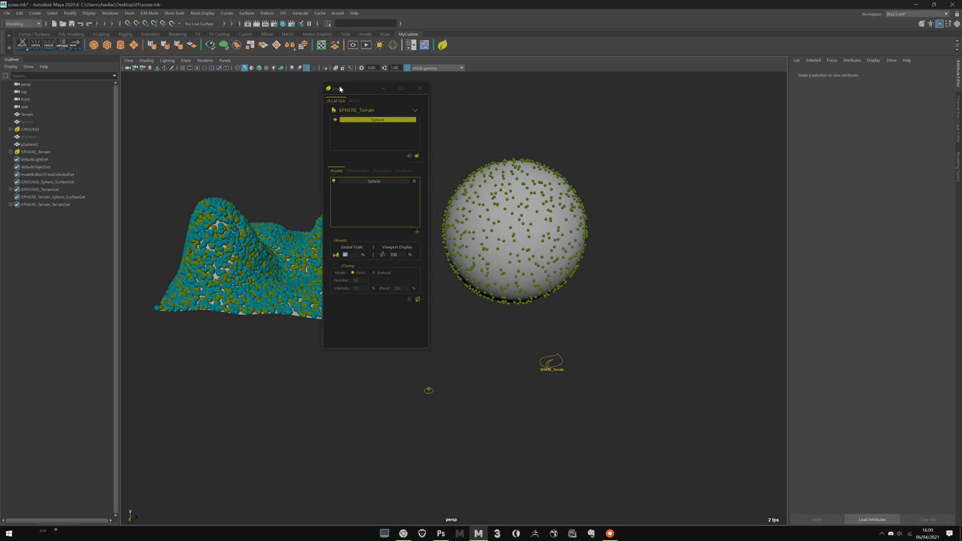
Step: Reorder SPHERE_Terrain directly below GROUND in the Outliner and select the GROUND system
left_click(36, 152)
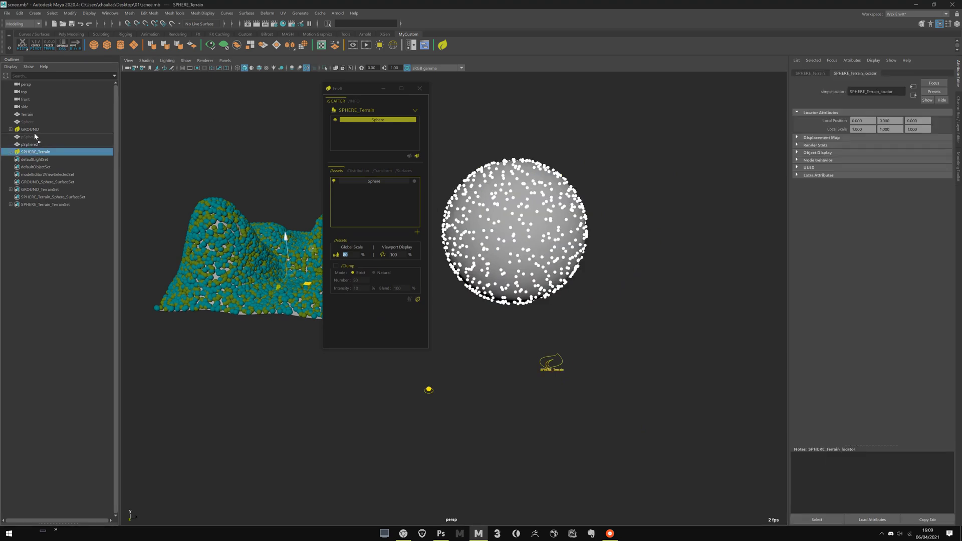
middle_click_drag(34, 136, 36, 133)
left_click(38, 129)
left_click(44, 137)
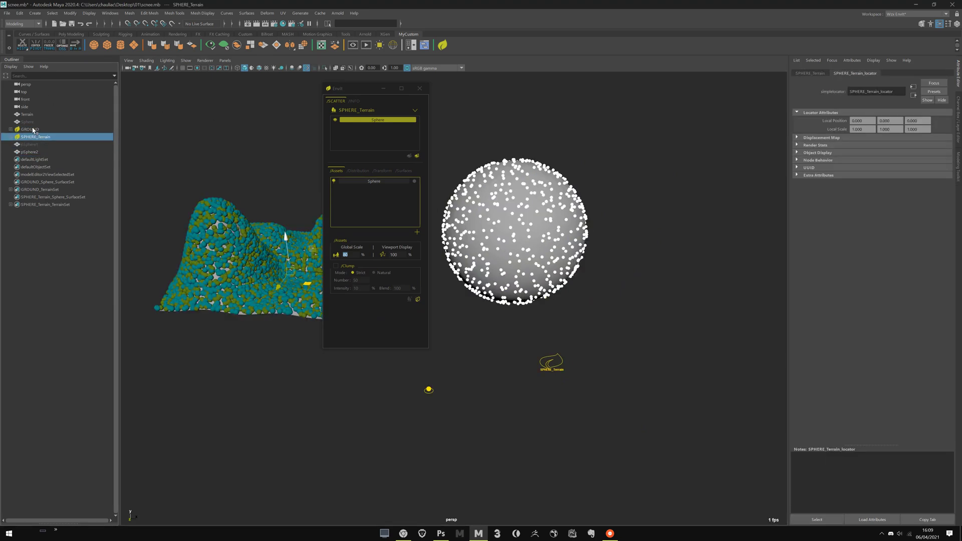
left_click(33, 130)
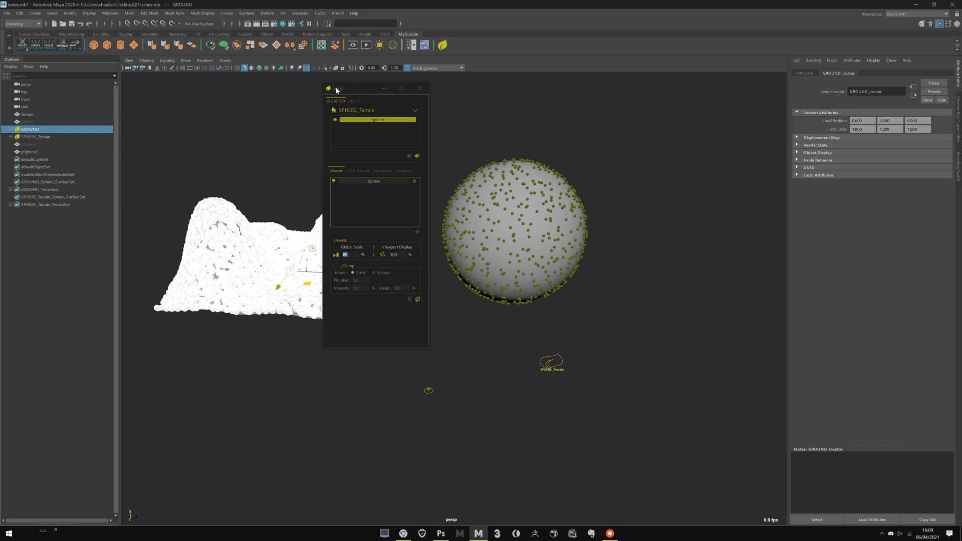
Step: Switch the active EnvIt system to GROUND and bring its terrain clear of the tool window
left_click_drag(337, 90, 467, 108)
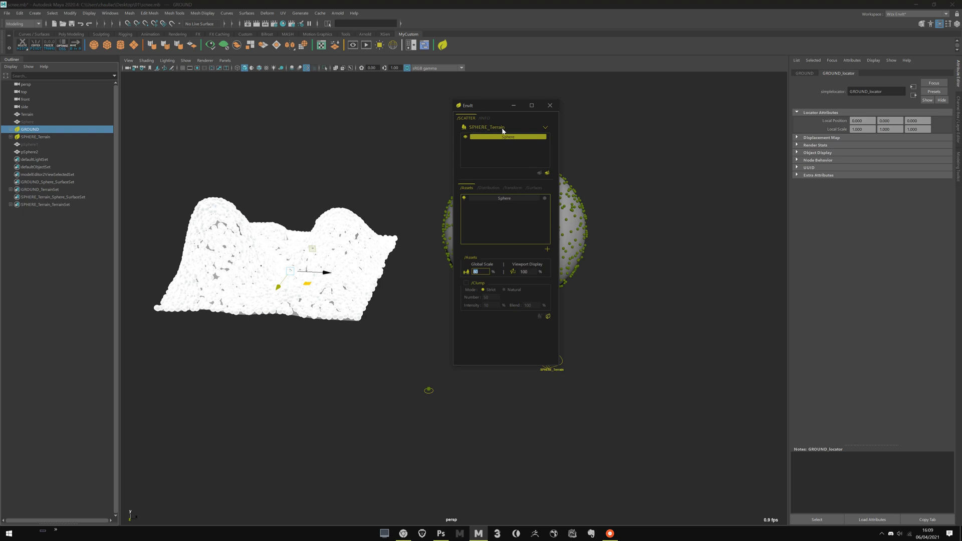
left_click(546, 127)
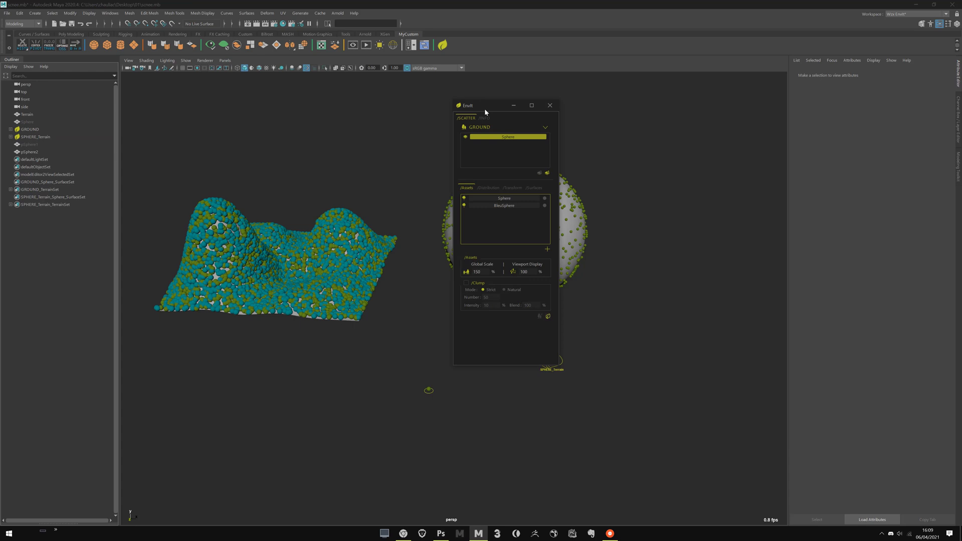
left_click_drag(485, 110, 467, 109)
middle_click_drag(276, 237, 347, 226, "alt")
scroll(347, 225, "up", 2)
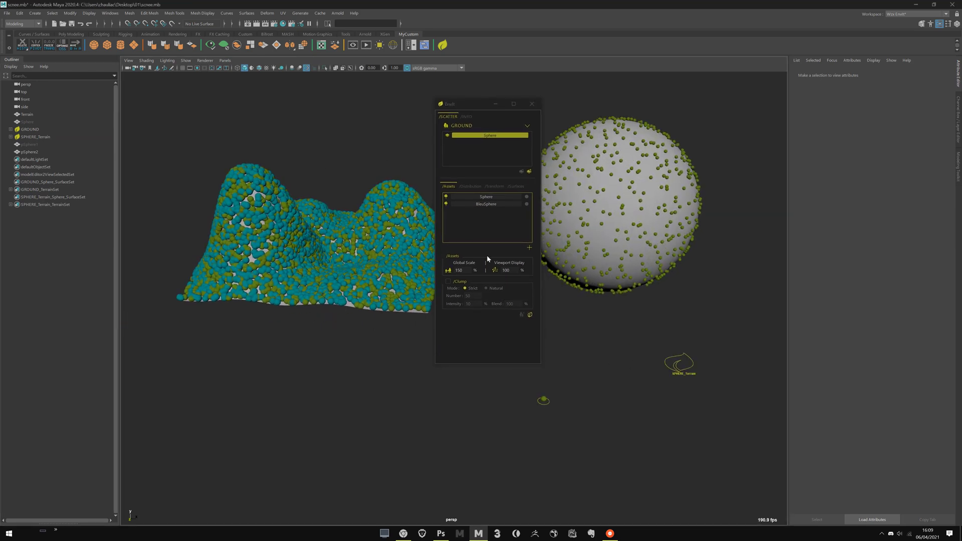
Step: Set the Global Scale of the GROUND assets to 120%
double_click(466, 270)
type("120")
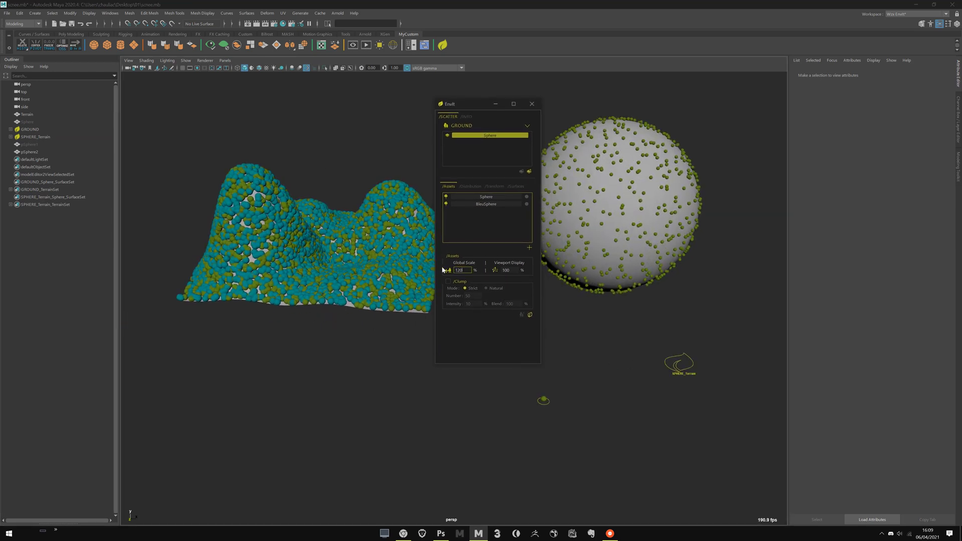
key("Return")
left_click_drag(329, 176, 338, 186, "alt")
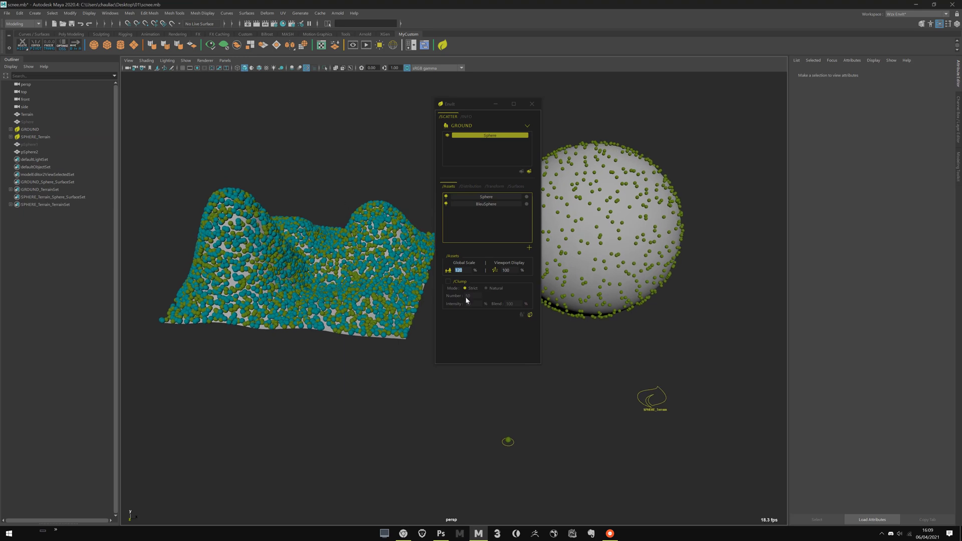
Step: Select the SPHERE_Terrain control near the large sphere and switch the active EnvIt system back to SPHERE_Terrain
left_click_drag(612, 369, 673, 399)
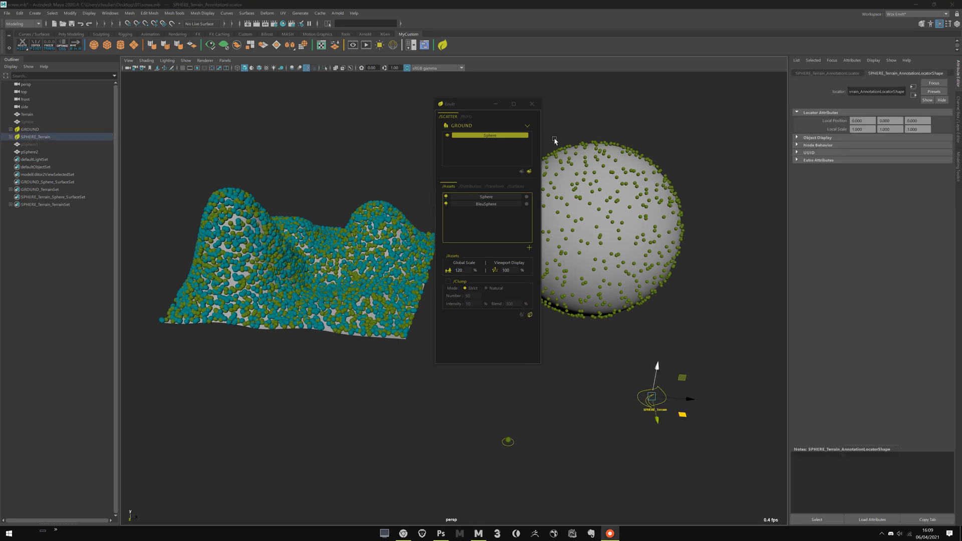
left_click(527, 125)
left_click(503, 149)
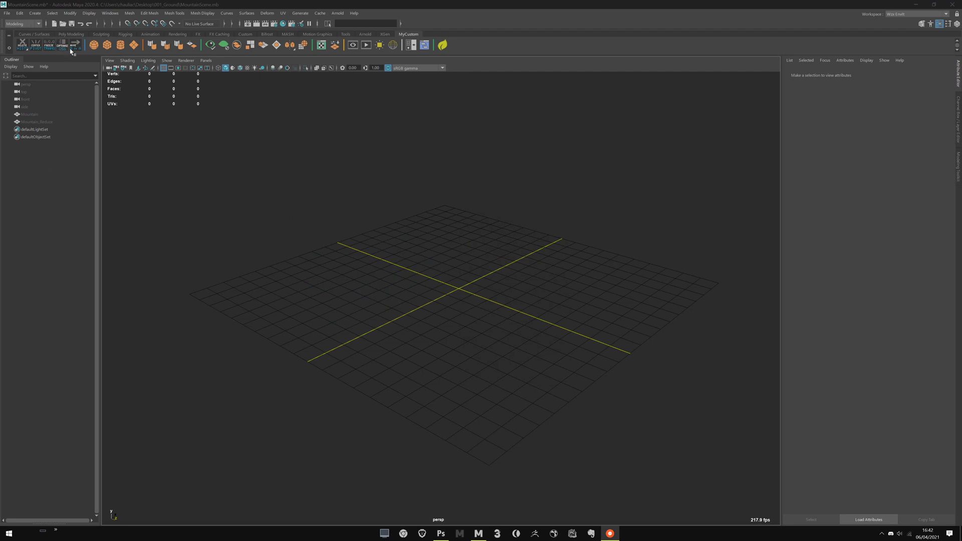
Step: Select the hidden Mountain mesh in MountainScene.mb and make it visible
right_click_drag(501, 295, 478, 244, "alt")
scroll(479, 256, "down", 2)
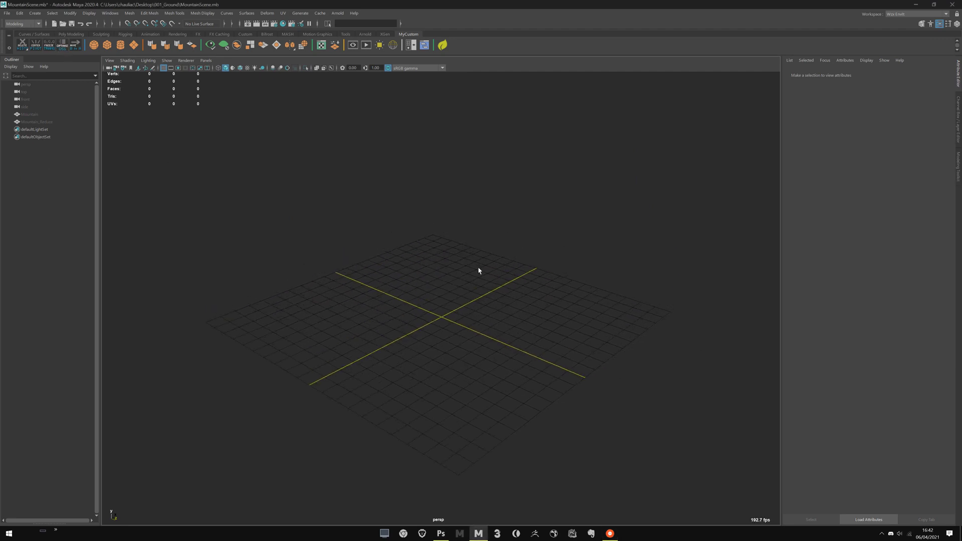
left_click(58, 114)
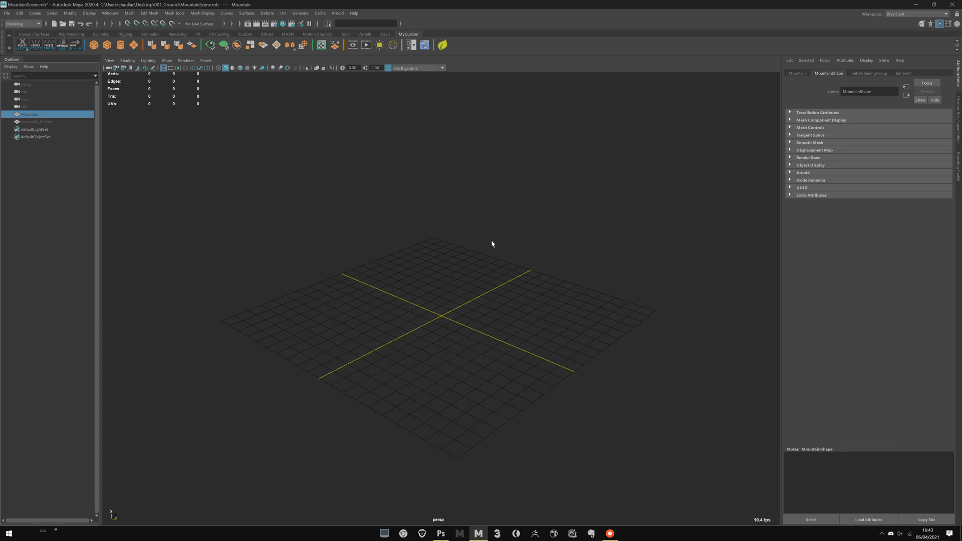
right_click_drag(511, 250, 372, 219, "alt")
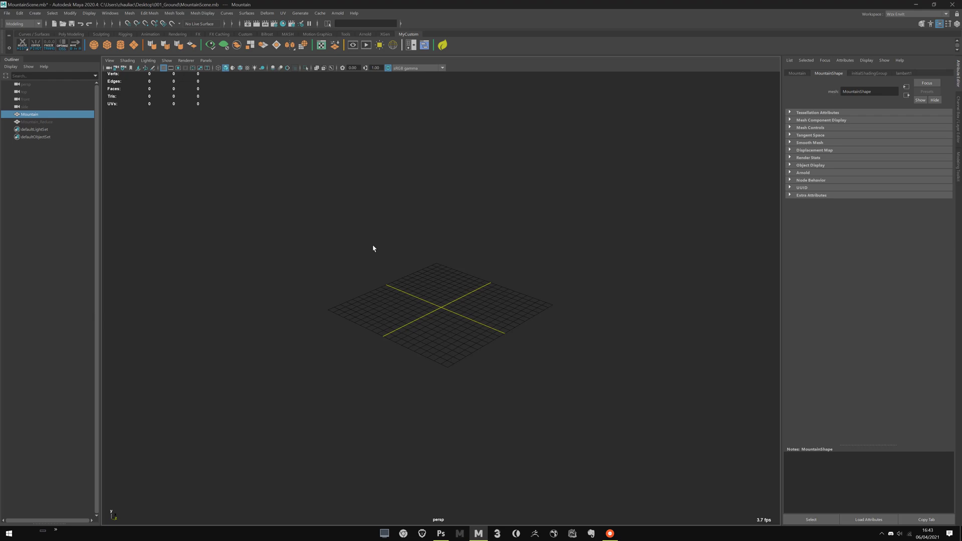
Step: Frame the Mountain mesh and examine its shape and jagged silhouette from several distances and angles
right_click_drag(480, 260, 348, 219, "alt")
key("f")
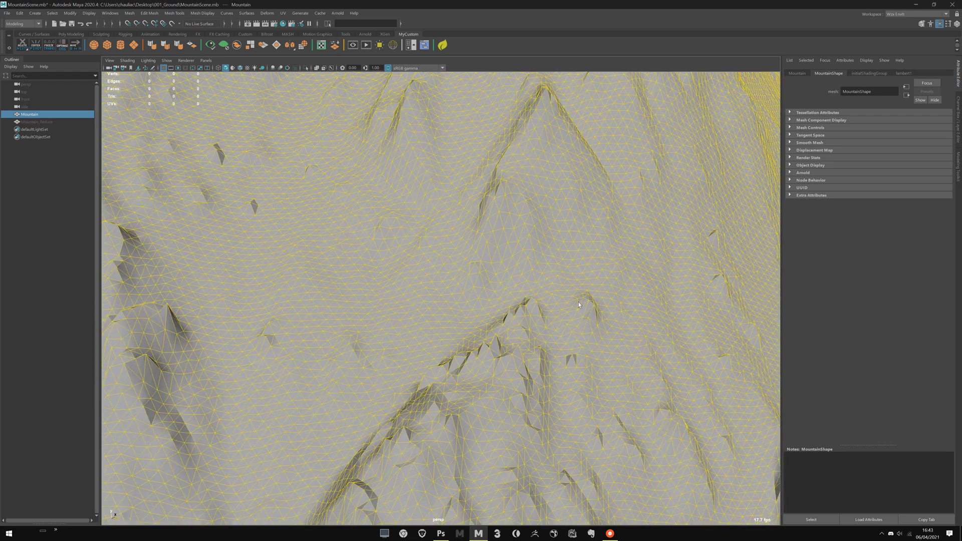
right_click_drag(578, 301, 434, 286, "alt")
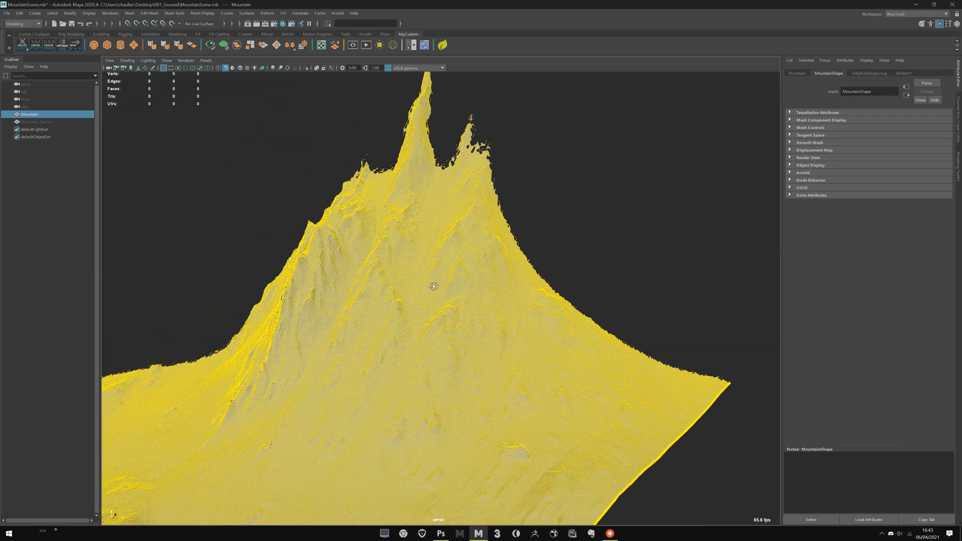
left_click_drag(434, 287, 437, 309, "alt")
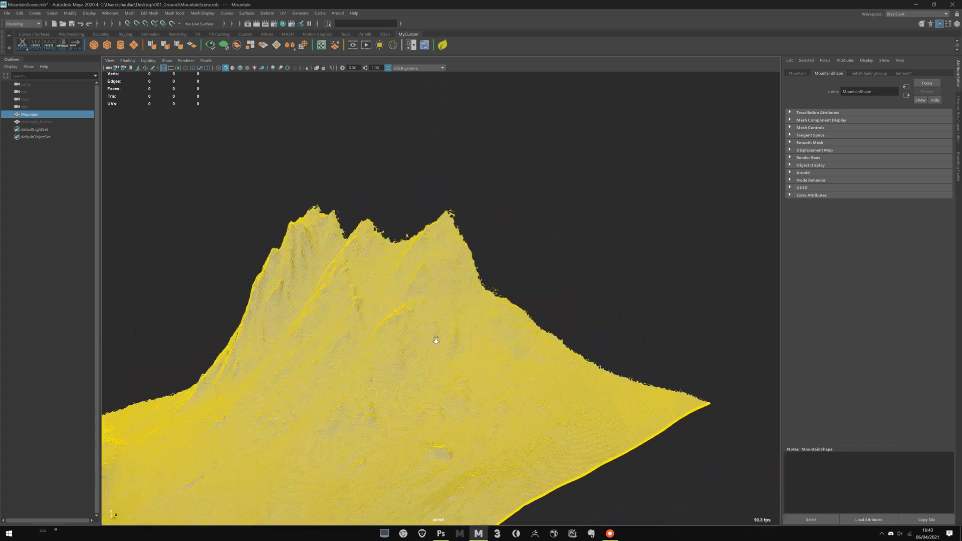
scroll(436, 340, "up", 6)
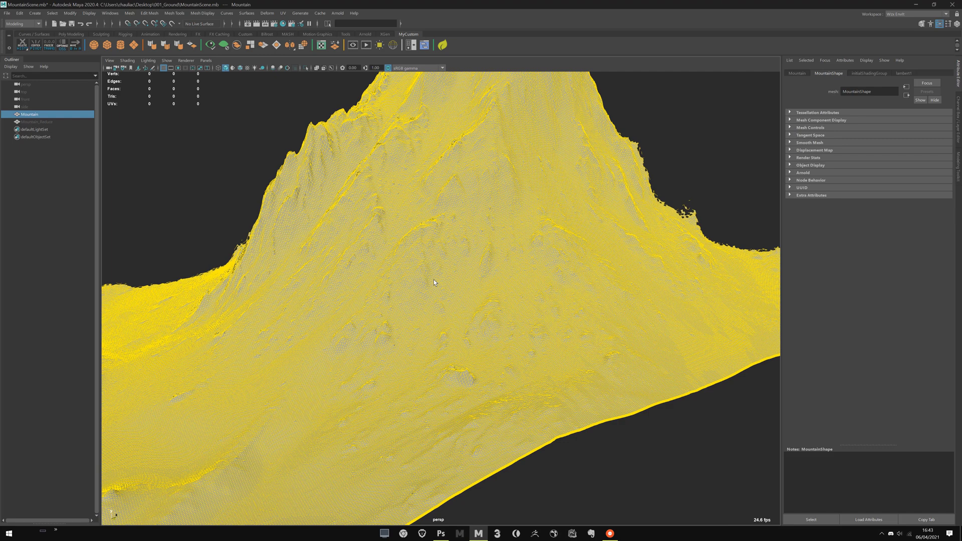
left_click_drag(434, 278, 462, 254, "alt")
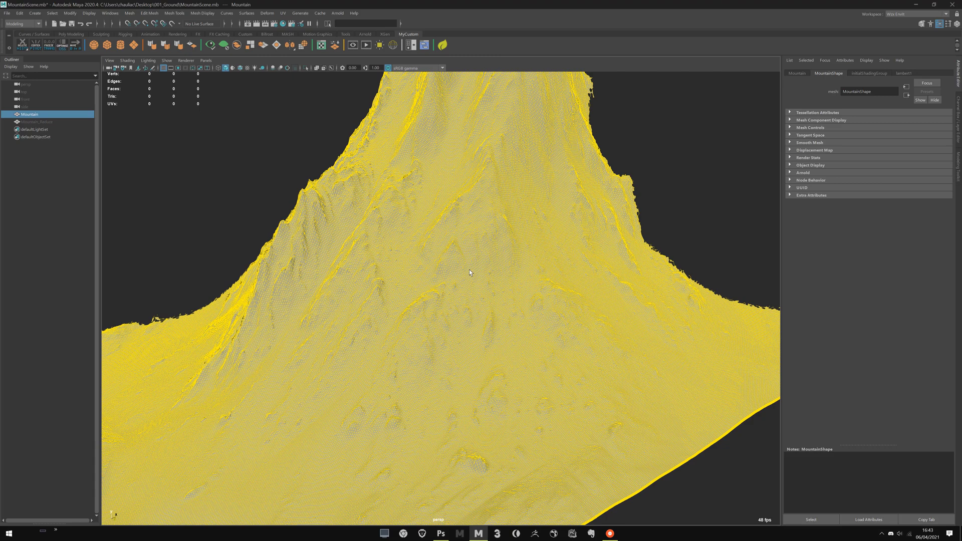
right_click_drag(463, 255, 468, 262, "alt")
left_click_drag(468, 263, 496, 256, "alt")
left_click(614, 440)
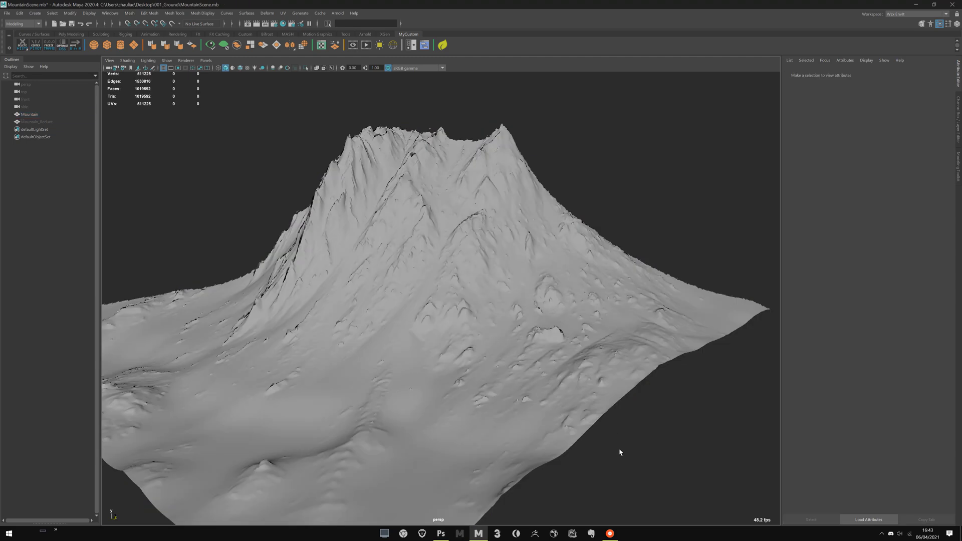
Step: Hide the Mountain mesh and create a polygon sphere at the origin
left_click(63, 122)
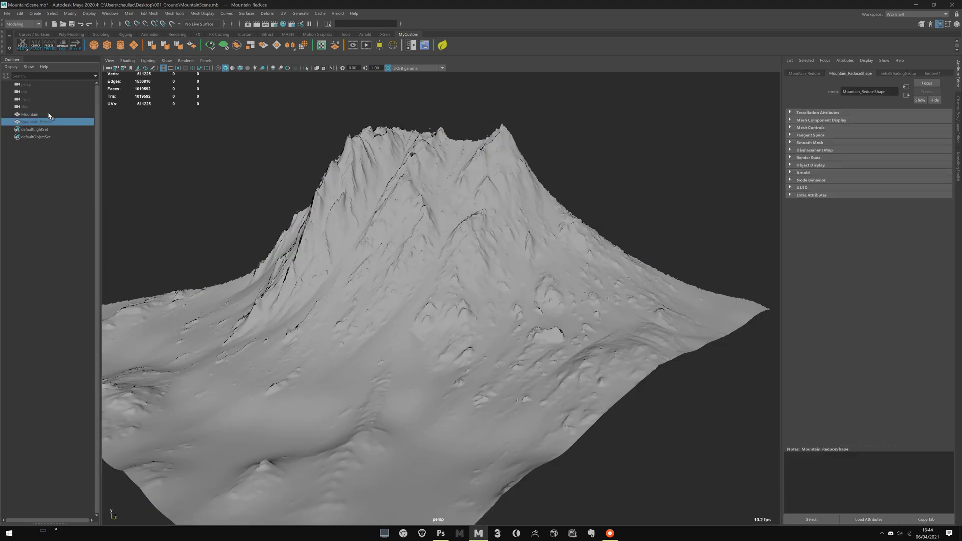
left_click(51, 115)
key("ctrl+h")
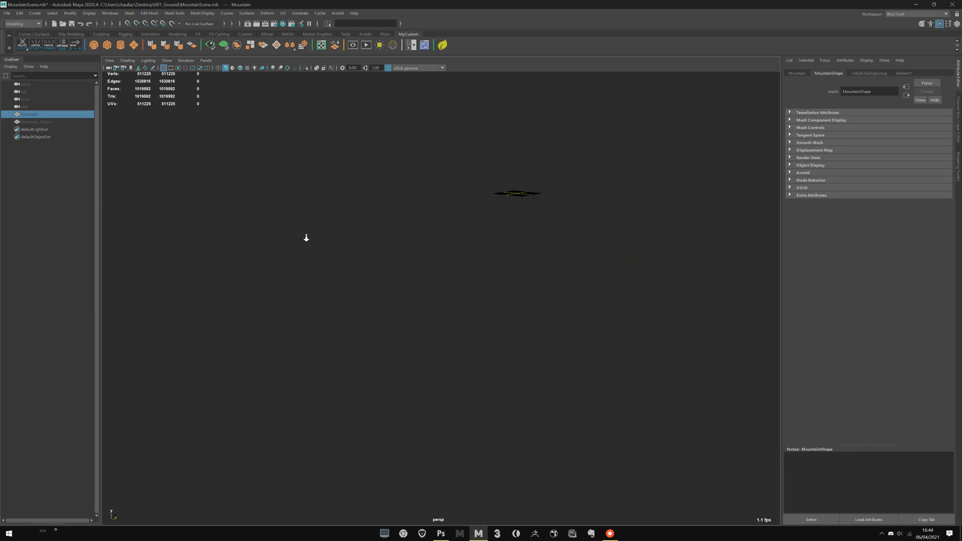
left_click(94, 45)
key("f")
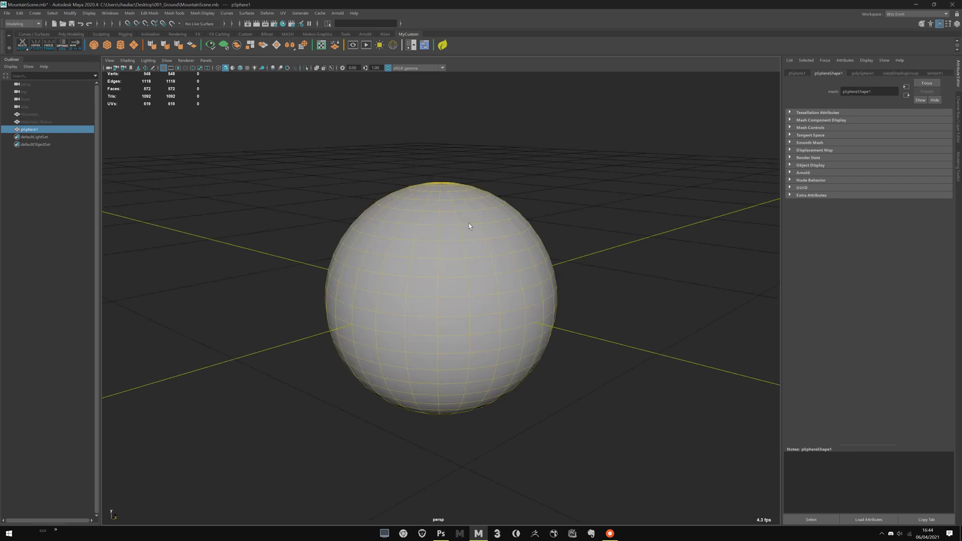
scroll(470, 227, "down", 3)
Step: Check the scene's linear working units in the general application preferences
left_click(110, 13)
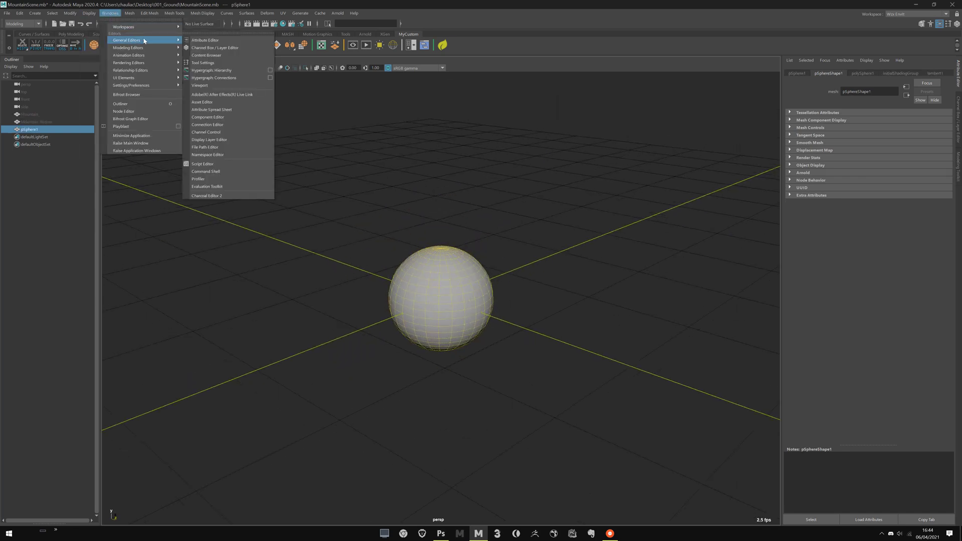
mouse_move(158, 86)
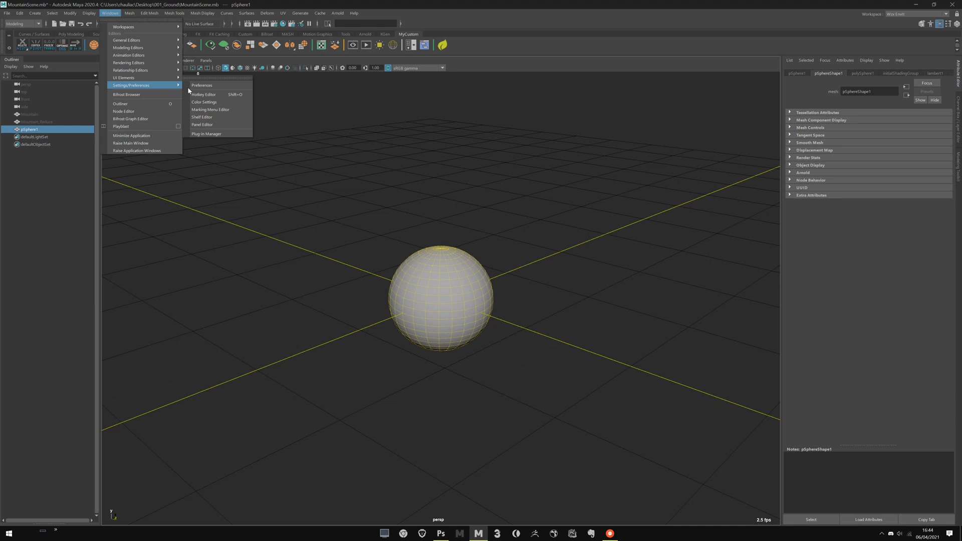
left_click(201, 86)
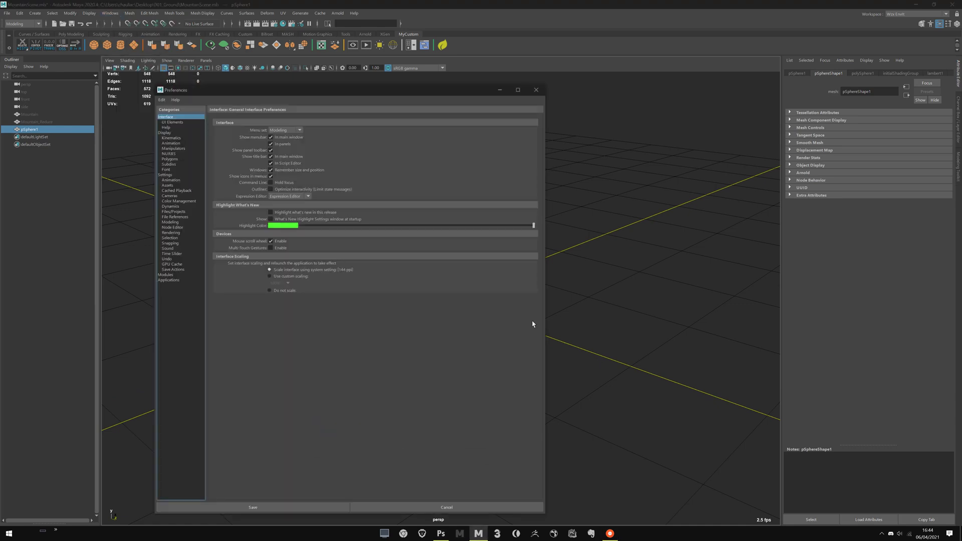
left_click(165, 175)
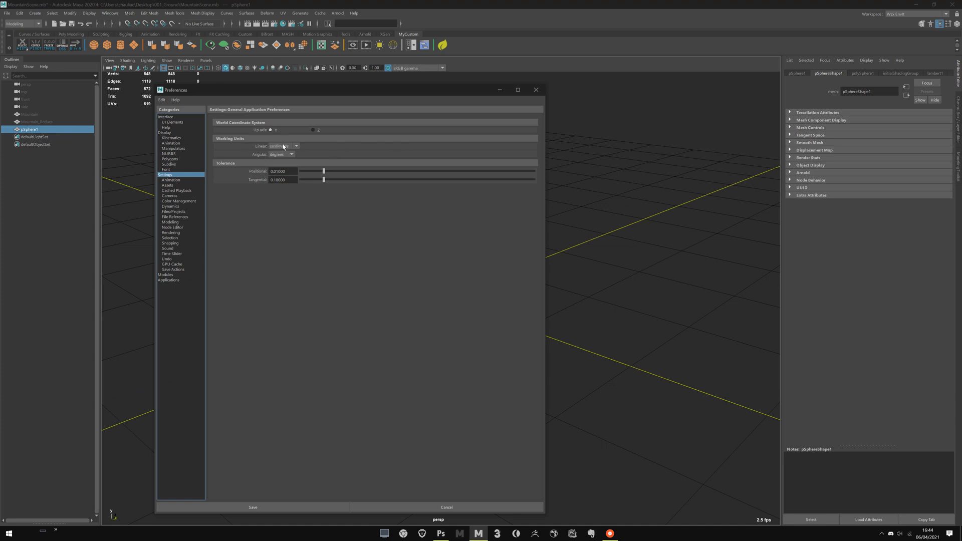
left_click(540, 91)
Step: Delete the polygon sphere at the origin
scroll(498, 251, "down", 5)
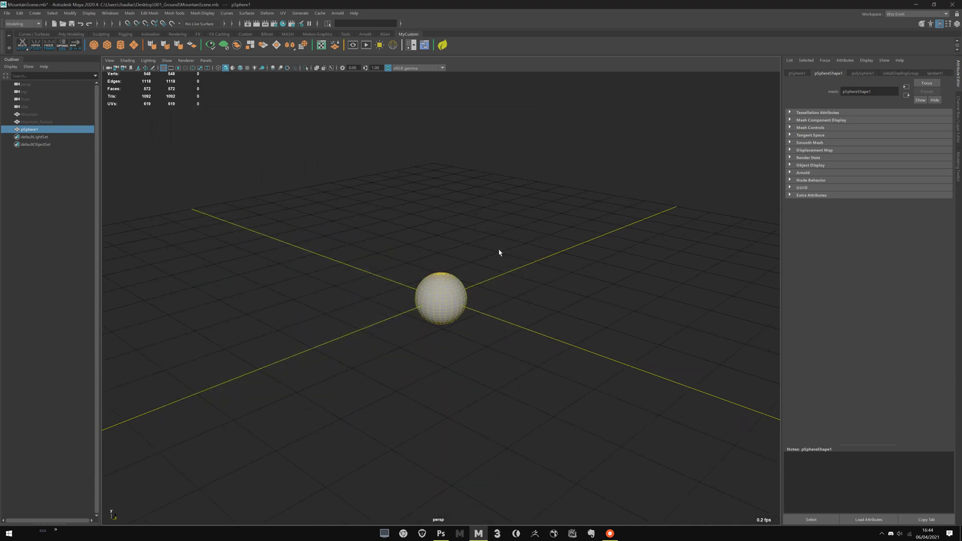
left_click_drag(499, 270, 324, 249, "alt")
left_click(435, 246)
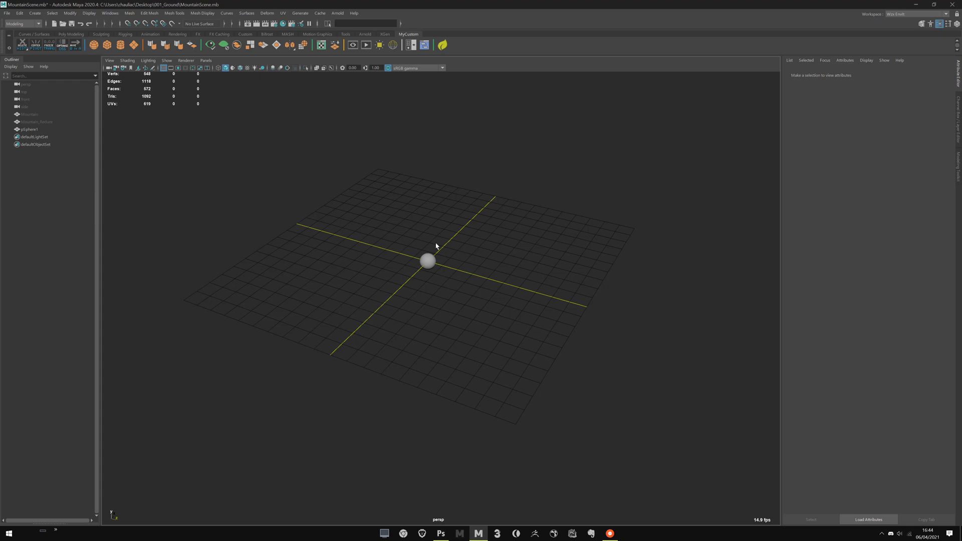
left_click_drag(405, 249, 498, 386)
key("Delete")
Step: Create a polygon cube with width, height and depth of 100 as a scale reference at the origin
left_click(70, 13)
mouse_move(53, 42)
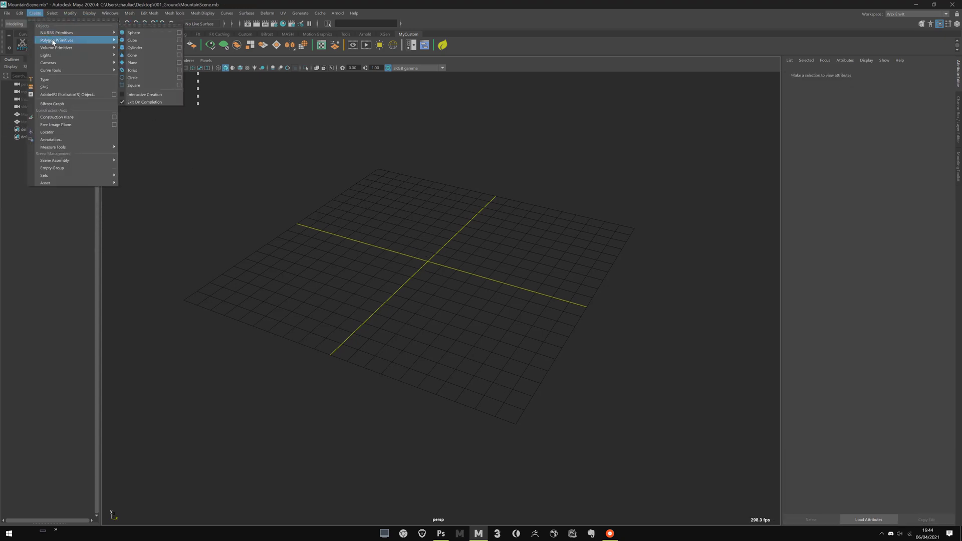
left_click(179, 40)
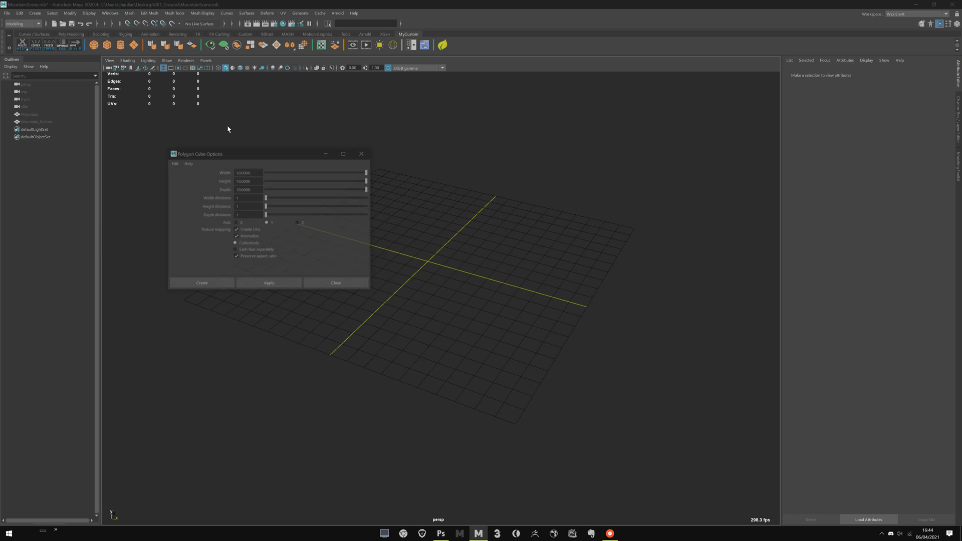
double_click(245, 172)
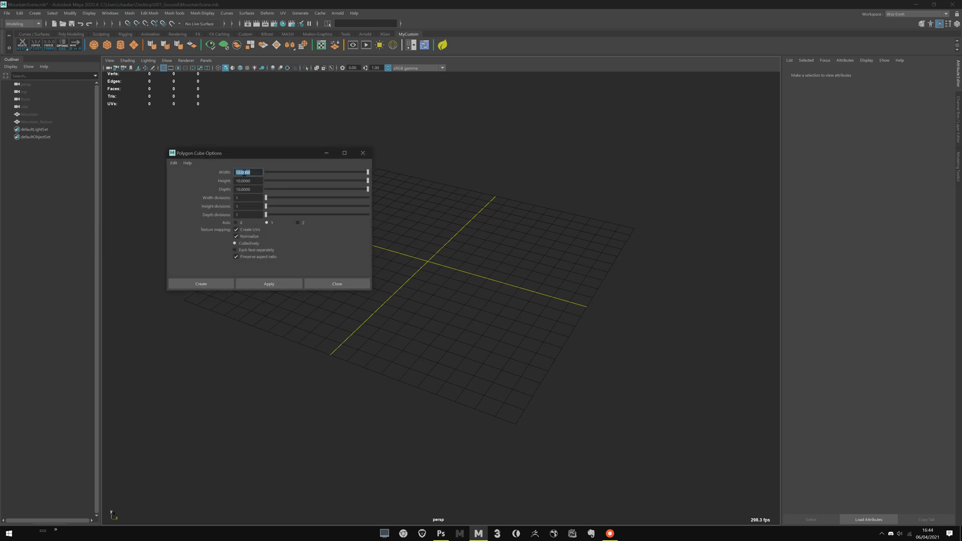
left_click(249, 172)
double_click(256, 172)
type("100")
key("Tab")
type("100")
key("Tab")
type("100")
key("Return")
left_click(269, 284)
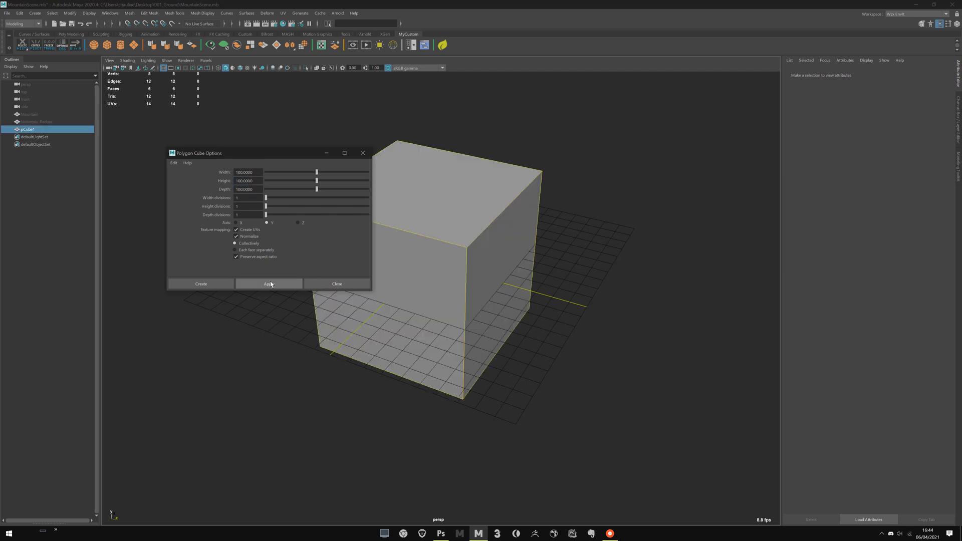
left_click(363, 153)
Step: Compare the reference cube with the grid from farther away and delete the cube
mouse_move(500, 240)
left_mouse_down("alt")
mouse_move(419, 201)
mouse_move(530, 264)
mouse_move(489, 254)
left_mouse_up("alt")
key("w")
scroll(501, 266, "down", 6)
scroll(490, 256, "down", 4)
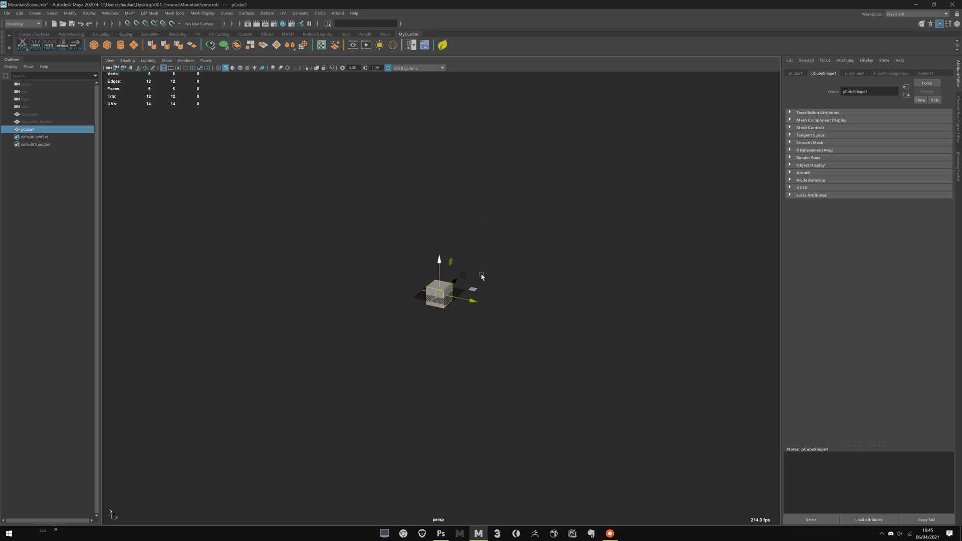
scroll(530, 320, "up", 3)
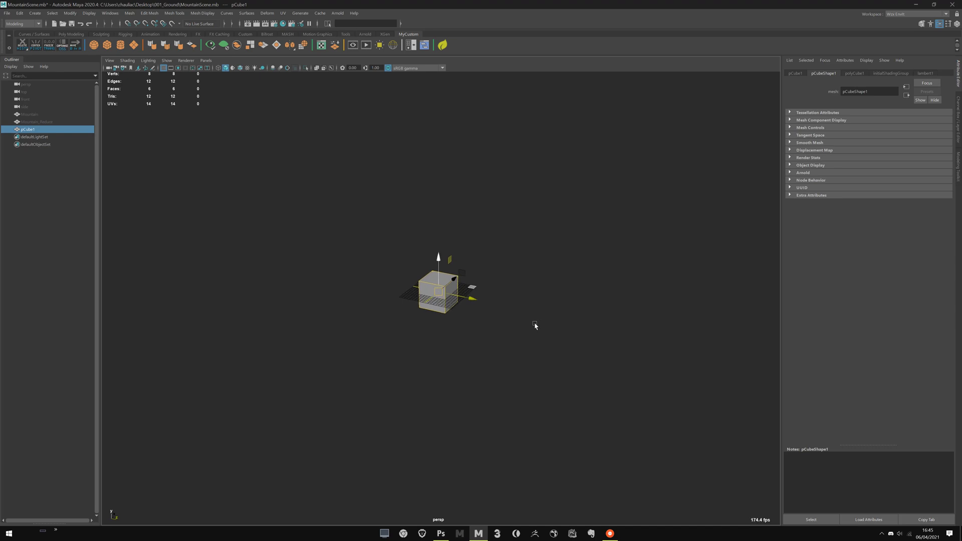
middle_click_drag(548, 254, 552, 256, "alt")
key("Delete")
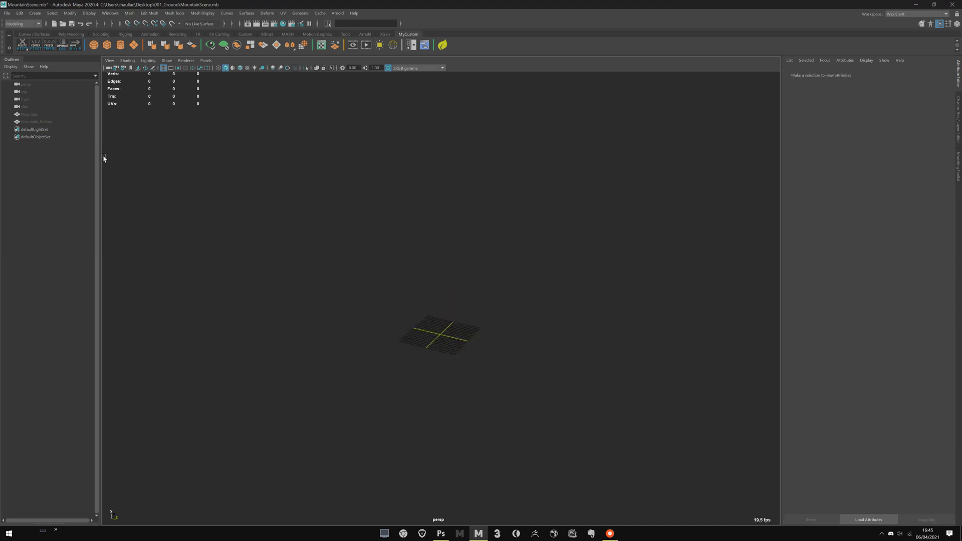
Step: Make the hidden Mountain mesh visible and bring the whole mountain into view
left_click(43, 115)
right_click_drag(579, 270, 454, 274, "alt")
left_click_drag(455, 277, 490, 204, "alt")
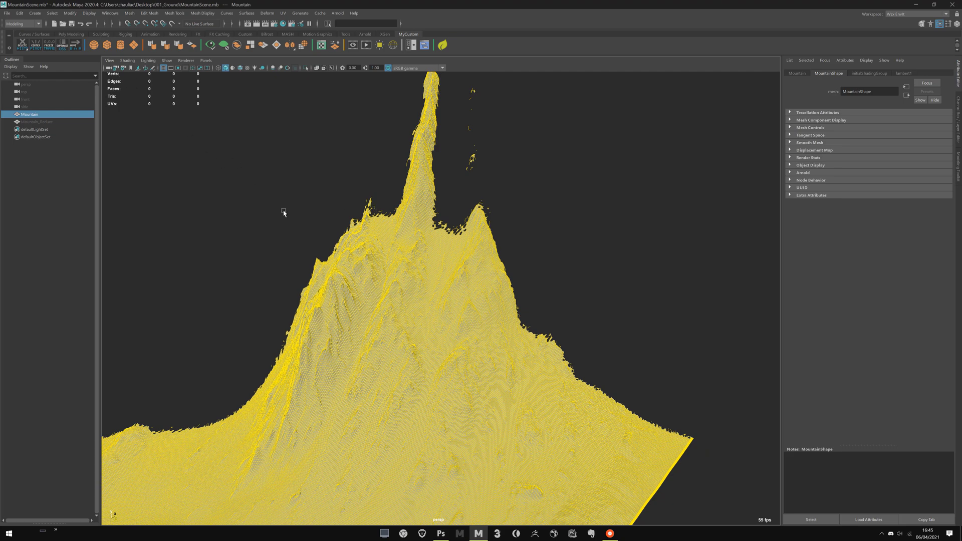
Step: Set the perspective camera's Near Clip Plane to 1 and its Far Clip Plane to 100000
left_click(123, 68)
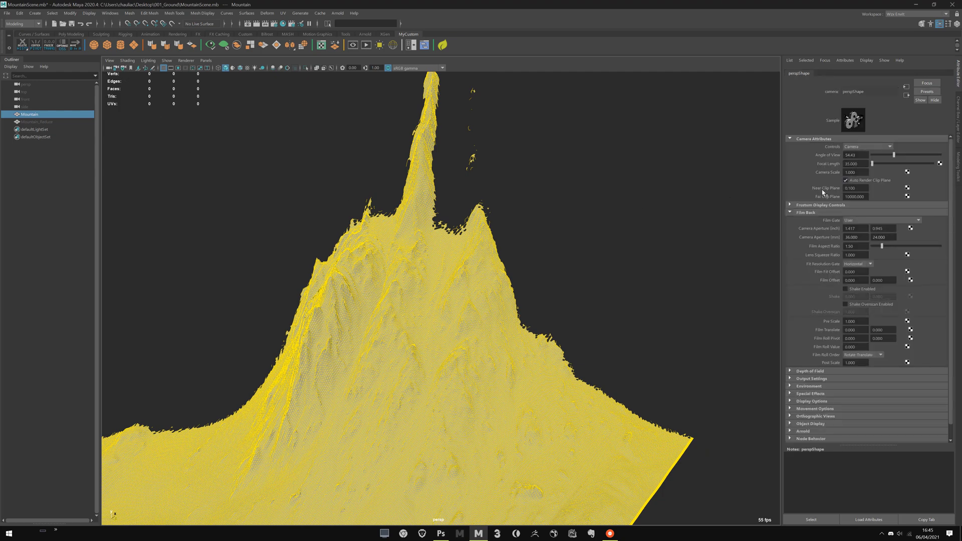
left_click_drag(862, 187, 839, 186)
type("1")
key("Return")
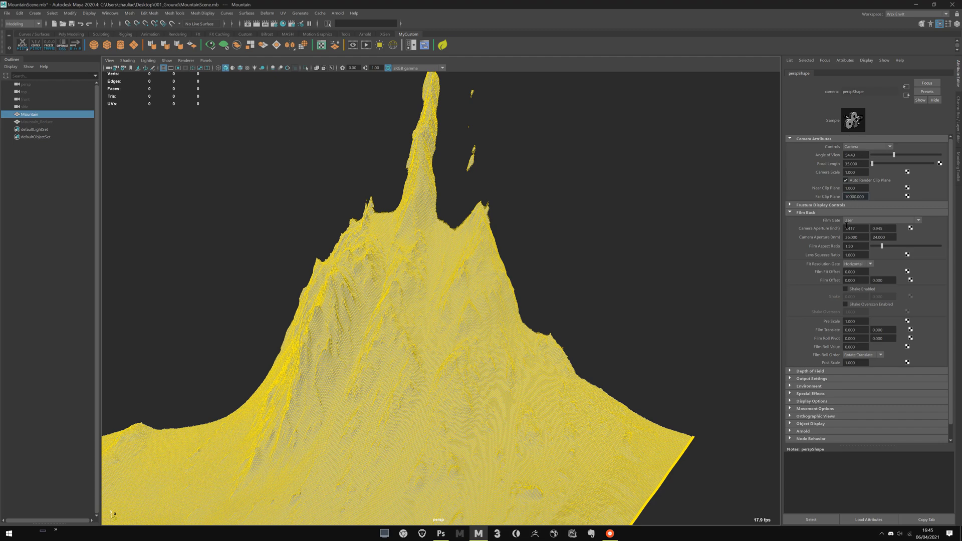
key("Return")
Step: Deselect the Mountain mesh and save the scene
right_click_drag(576, 215, 485, 217, "alt")
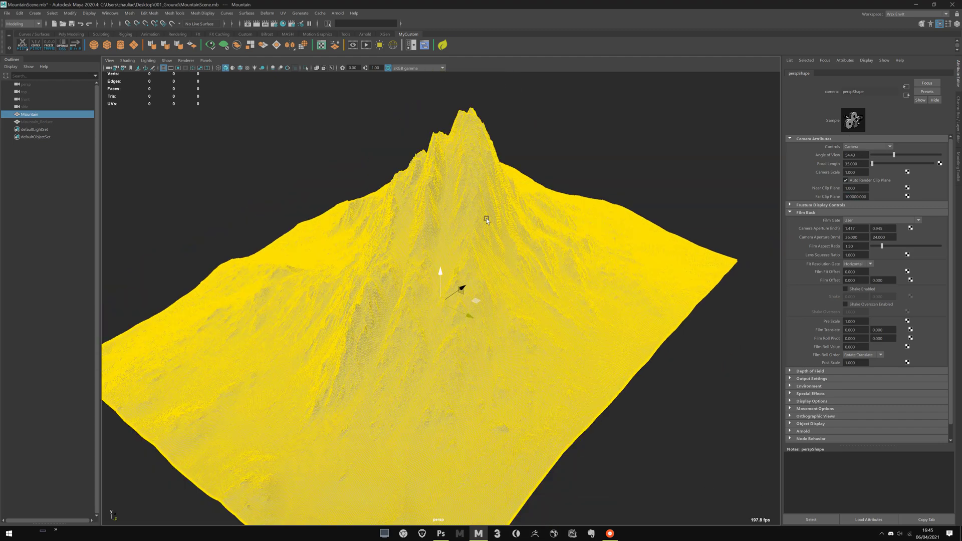
left_click_drag(485, 217, 602, 185, "alt")
left_click(601, 185)
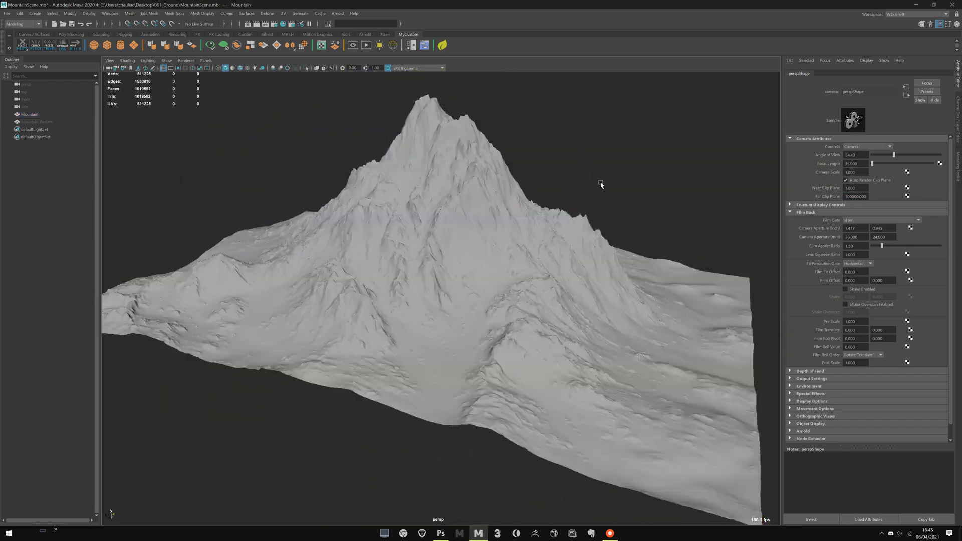
key("ctrl+s")
Step: Examine the size of the Mountain mesh against the grid at the origin
right_click_drag(602, 185, 545, 164, "alt")
left_click_drag(545, 164, 487, 401, "alt")
scroll(471, 389, "up", 6)
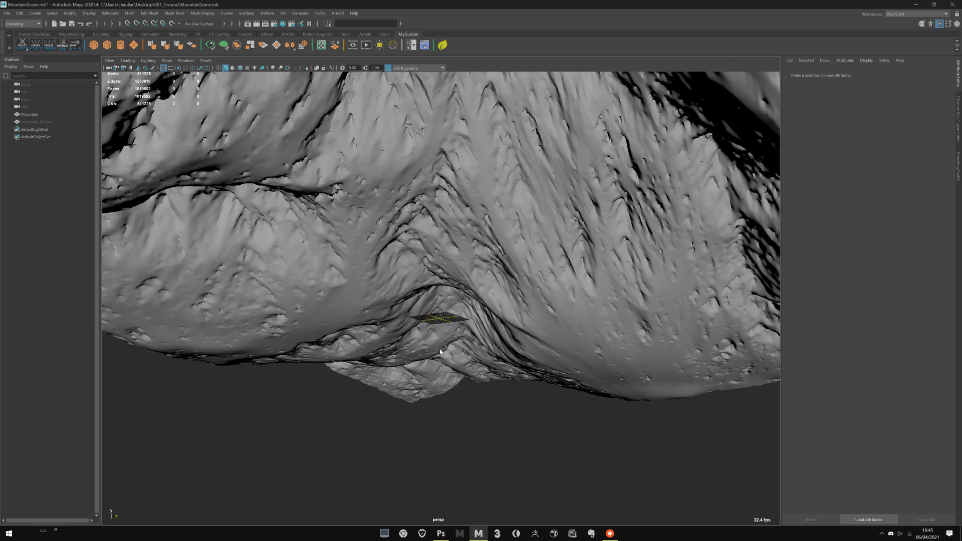
left_click_drag(440, 349, 462, 350, "alt")
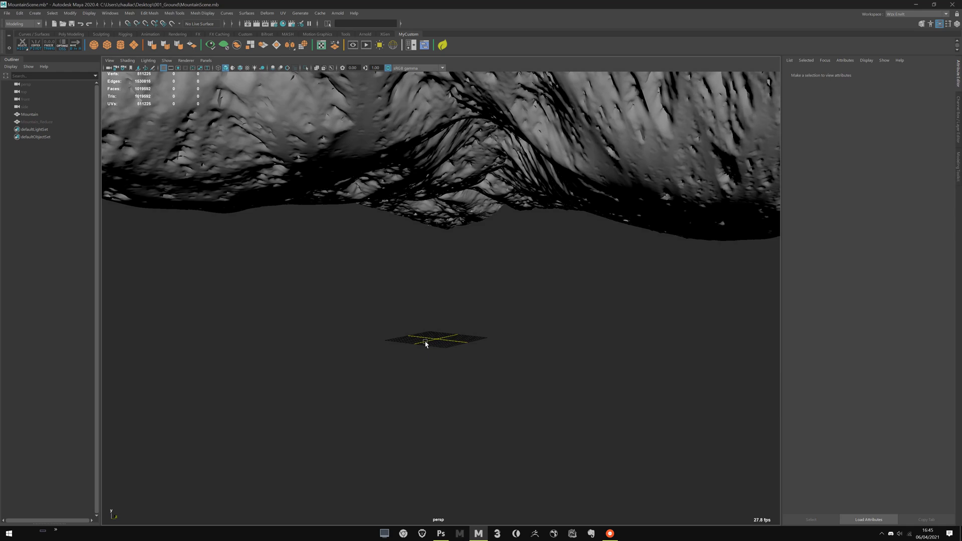
left_click_drag(454, 315, 440, 343, "alt")
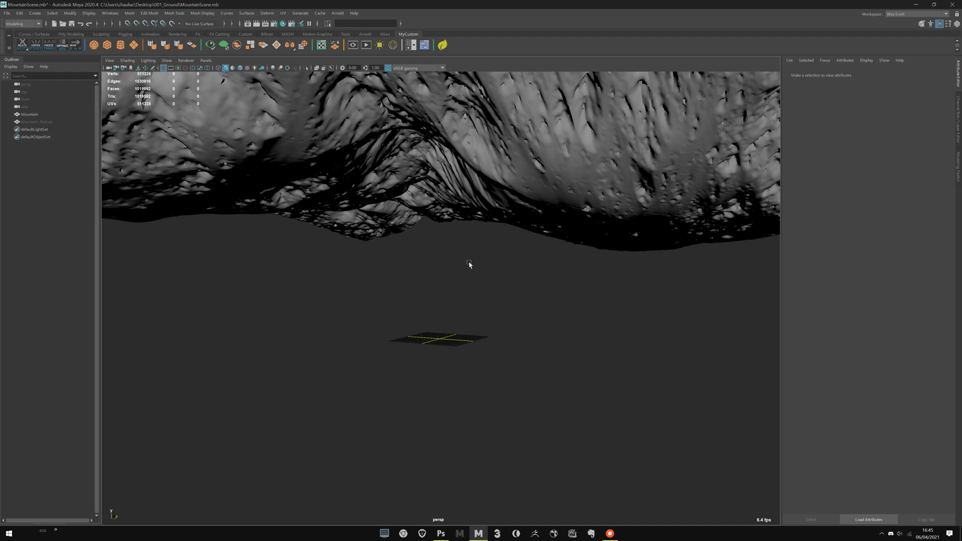
left_click_drag(527, 324, 345, 201, "alt")
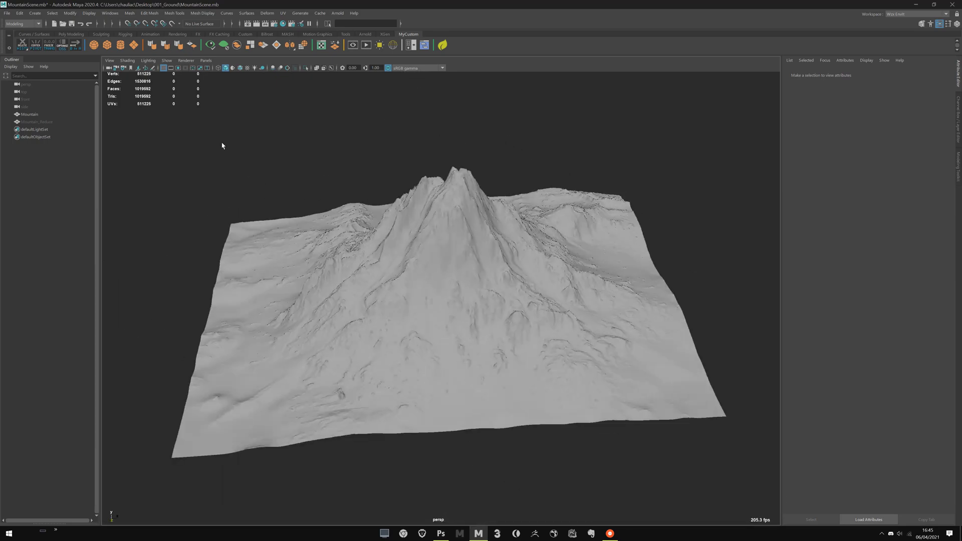
Step: Examine the polygon density of the Mountain mesh up close with its wireframe highlighted, then deselect it
left_click_drag(228, 131, 427, 239)
right_click_drag(354, 260, 486, 205, "alt")
left_click_drag(485, 206, 428, 221, "alt")
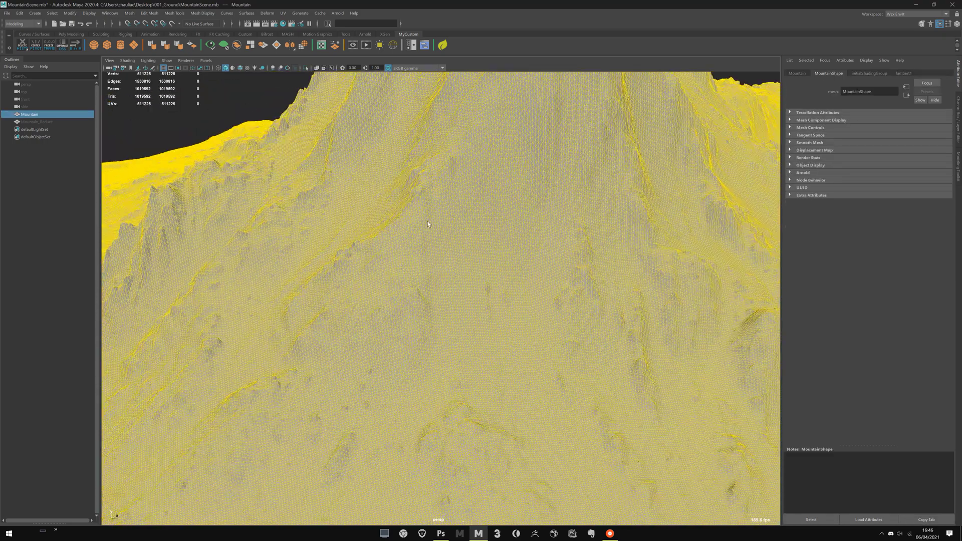
middle_click_drag(428, 221, 468, 354, "alt")
right_click_drag(469, 355, 310, 225, "alt")
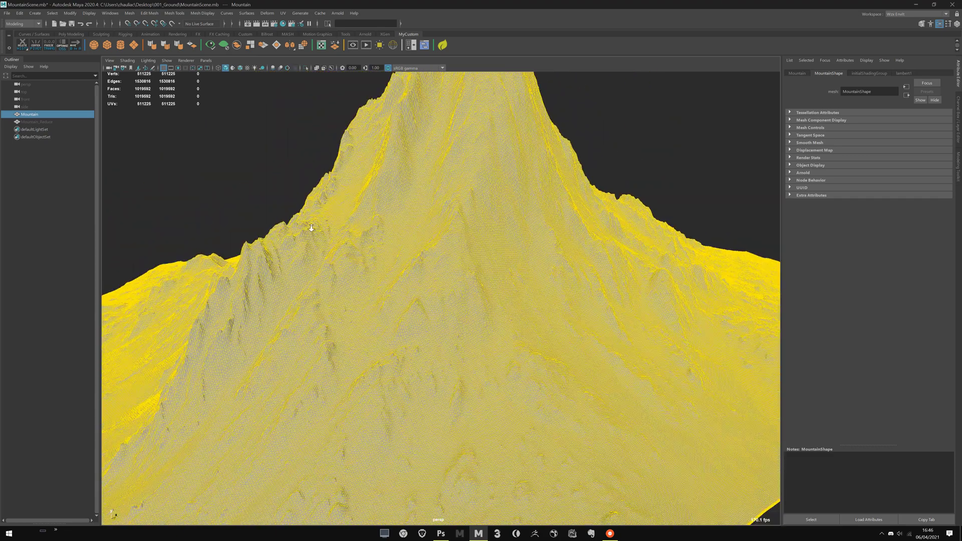
right_click_drag(421, 316, 307, 249, "alt")
left_click(307, 249)
left_click_drag(307, 249, 419, 206, "alt")
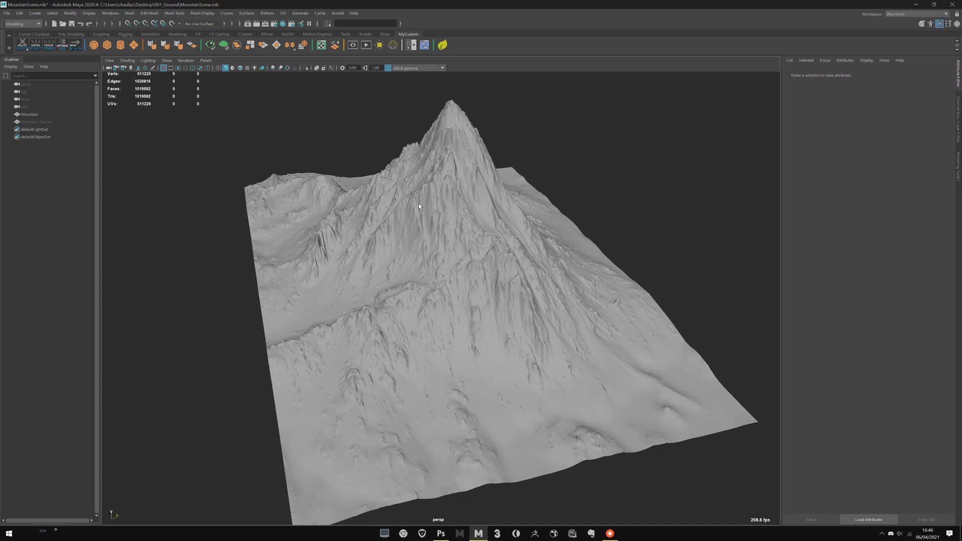
Step: Select the Mountain mesh and frame it in the perspective view
left_click_drag(419, 203, 421, 261, "alt")
left_click(421, 260)
key("f")
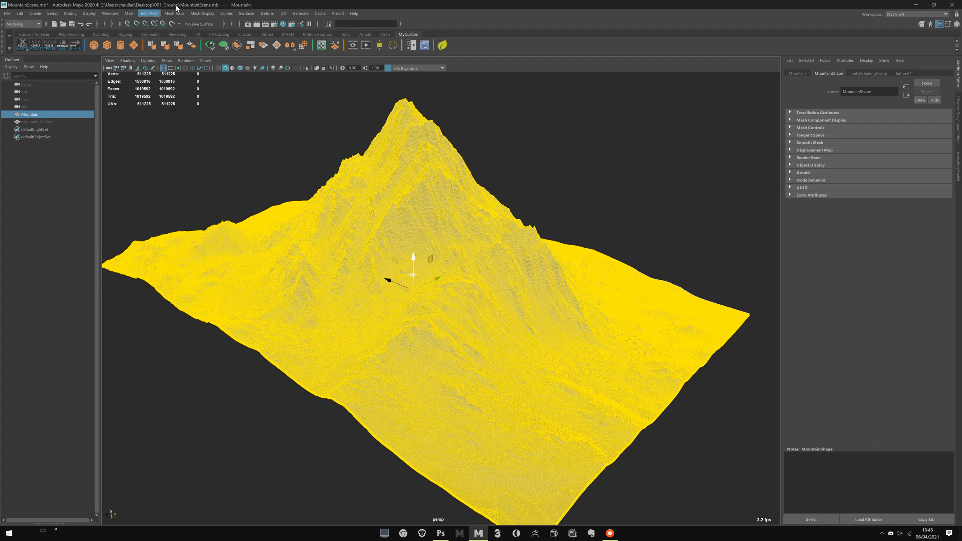
Step: Locate the mesh Reduce command as the way to lower the Mountain mesh's polygon count
mouse_move(269, 176)
left_mouse_down("alt")
mouse_move(288, 156)
mouse_move(312, 281)
mouse_move(329, 267)
left_mouse_up("alt")
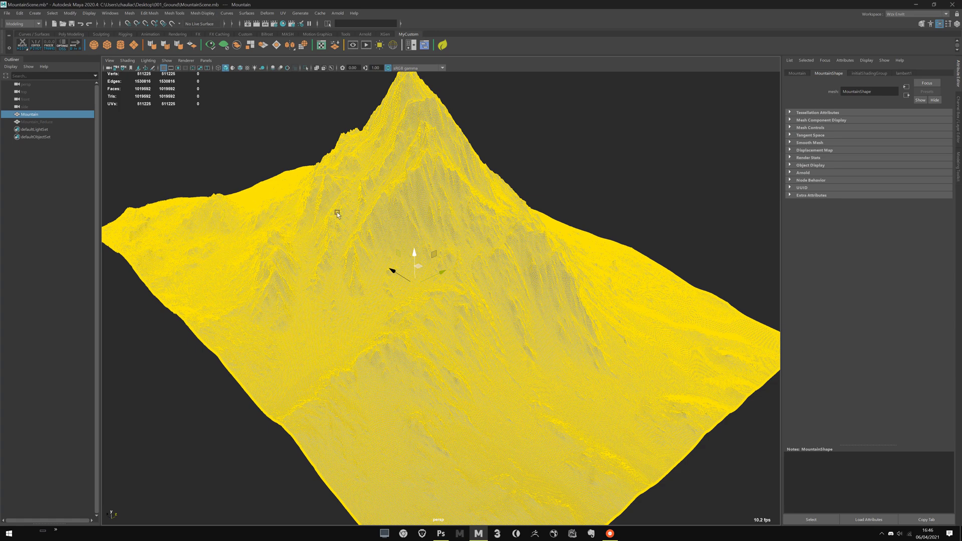
left_click(174, 13)
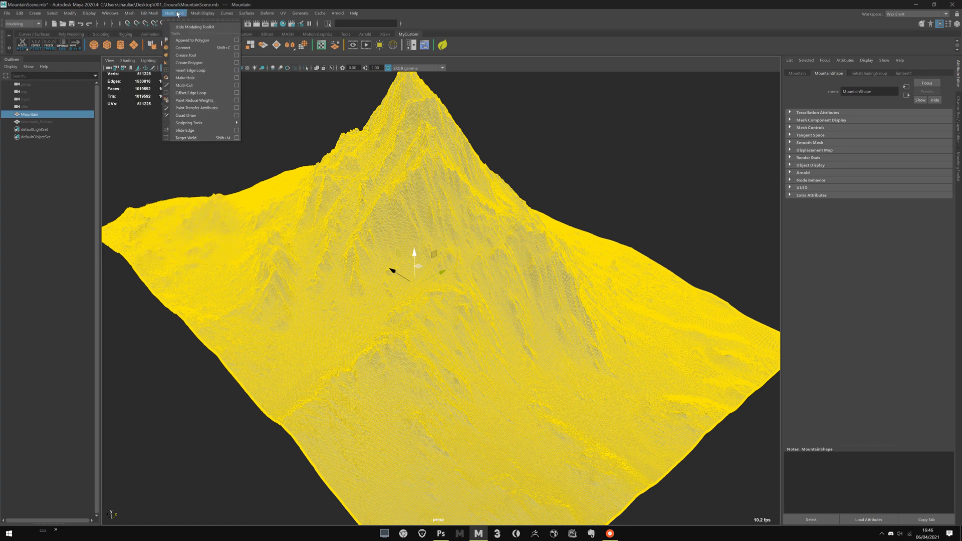
mouse_move(155, 15)
left_click(151, 150)
left_click(45, 122)
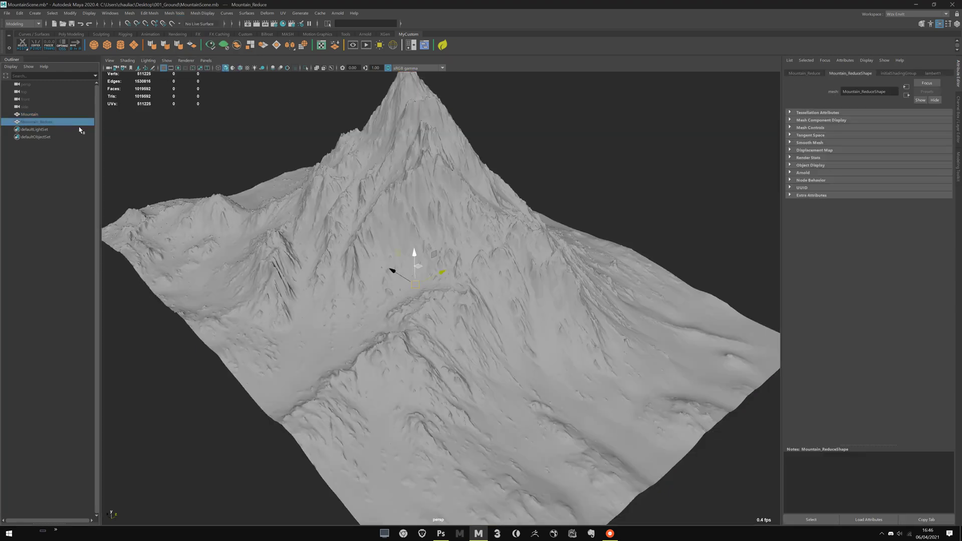
left_click(332, 176)
left_click_drag(308, 188, 207, 173, "alt")
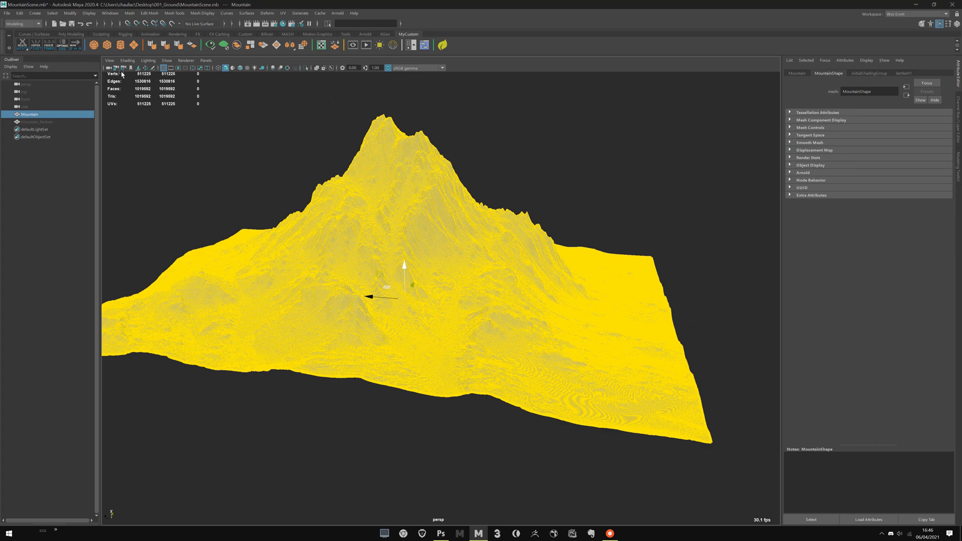
left_click(129, 14)
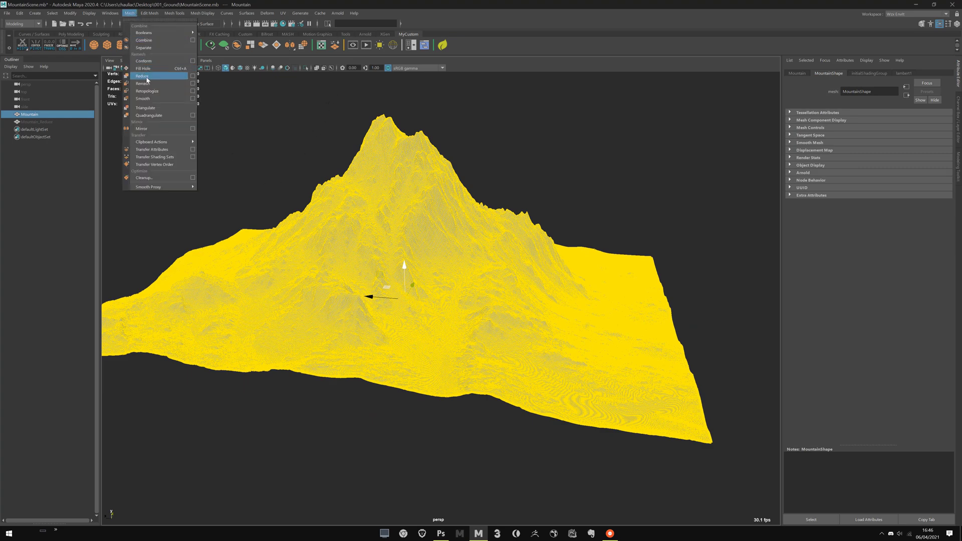
left_click(236, 143)
Step: Unhide the Mountain_Reduce mesh, move it sideways beside the Mountain mesh to compare them, and deselect it
left_click(49, 122)
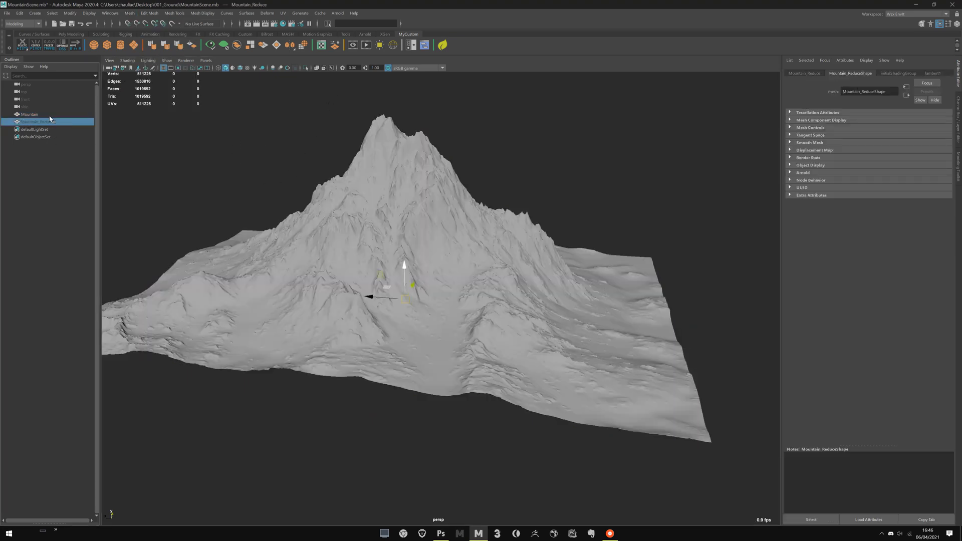
left_click_drag(380, 305, 687, 263)
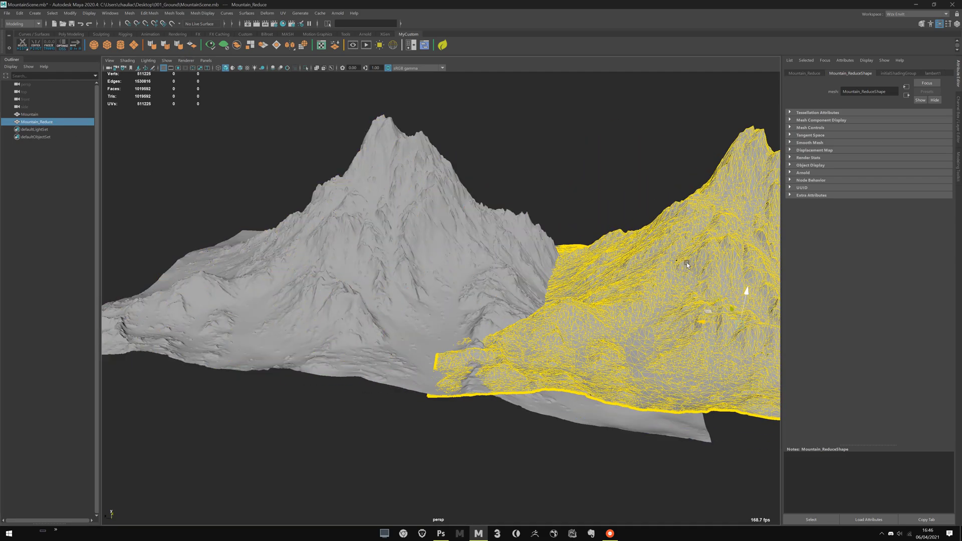
middle_click_drag(686, 262, 483, 263, "alt")
left_click(483, 181)
left_click_drag(483, 181, 588, 250, "alt")
left_click(548, 215)
left_click(532, 187)
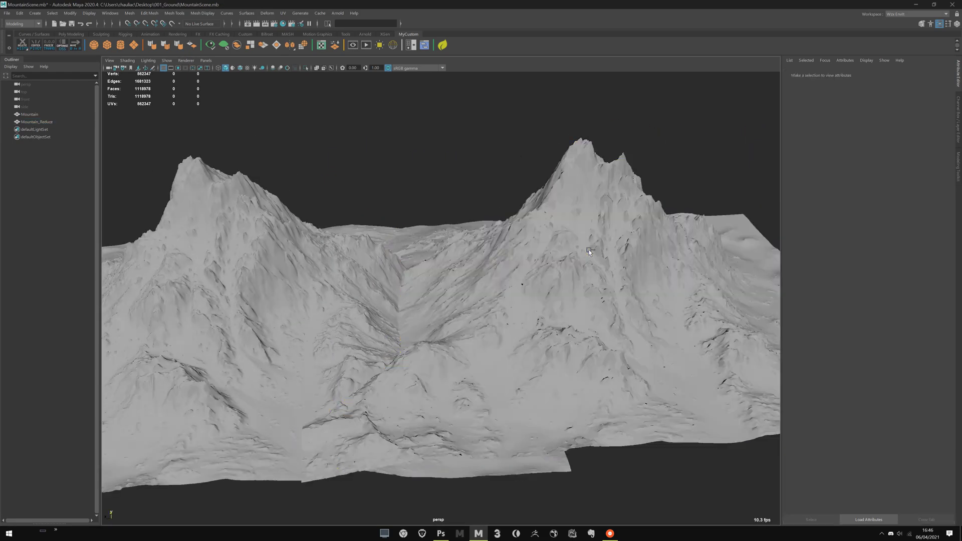
Step: Undo the deselection and sideways move of Mountain_Reduce, and inspect its wireframe up close
key("ctrl+z")
key("ctrl+z")
middle_click_drag(396, 189, 543, 155, "alt")
left_click_drag(543, 155, 507, 161, "alt")
scroll(443, 185, "up", 3)
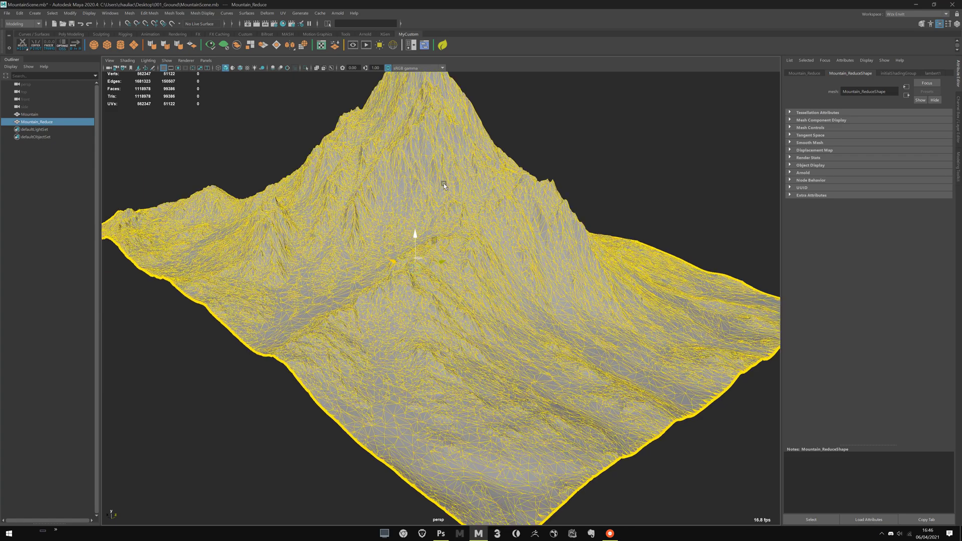
middle_click_drag(232, 135, 268, 191, "alt")
scroll(268, 192, "down", 3)
Step: Hide the dense Mountain mesh and select the Mountain_Reduce mesh
left_click(65, 115)
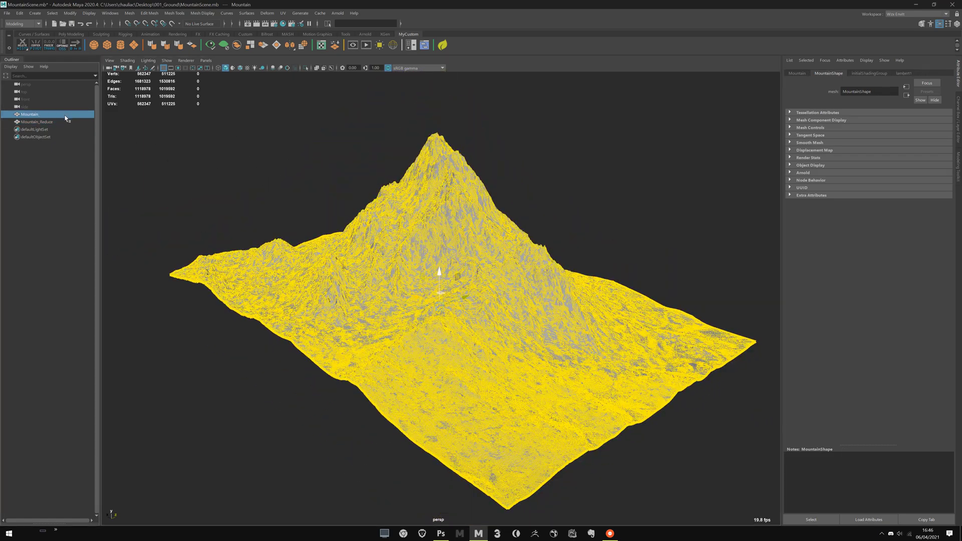
key("ctrl+h")
left_click(438, 270)
Step: Open EnvIt and create a new ground system named MOUNTAIN with a layer Lyr on the Mountain_Reduce mesh
left_click(443, 45)
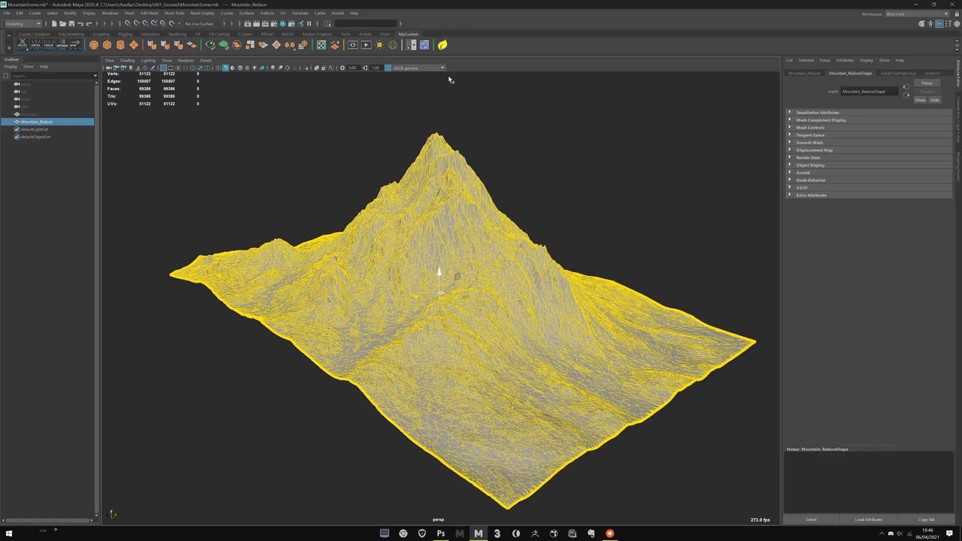
left_click(462, 269)
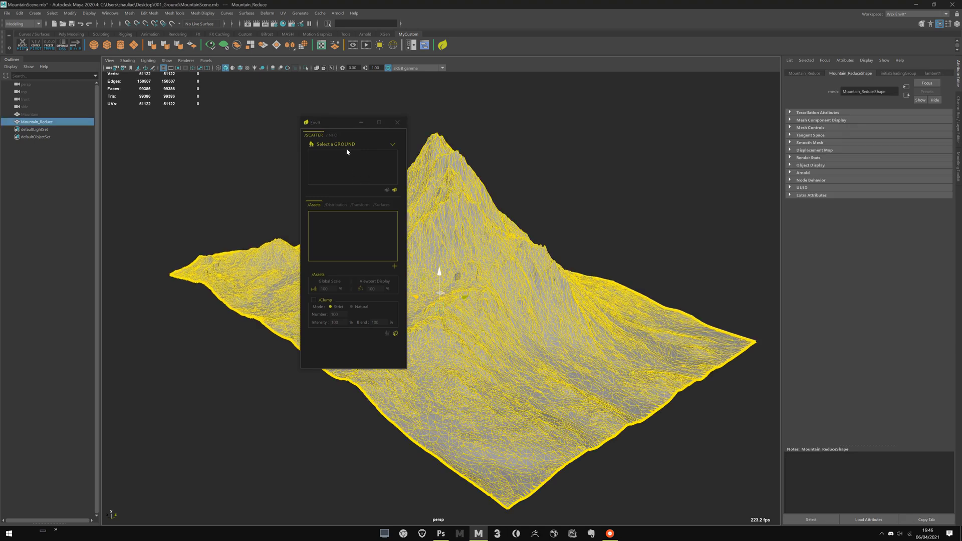
left_click(312, 145)
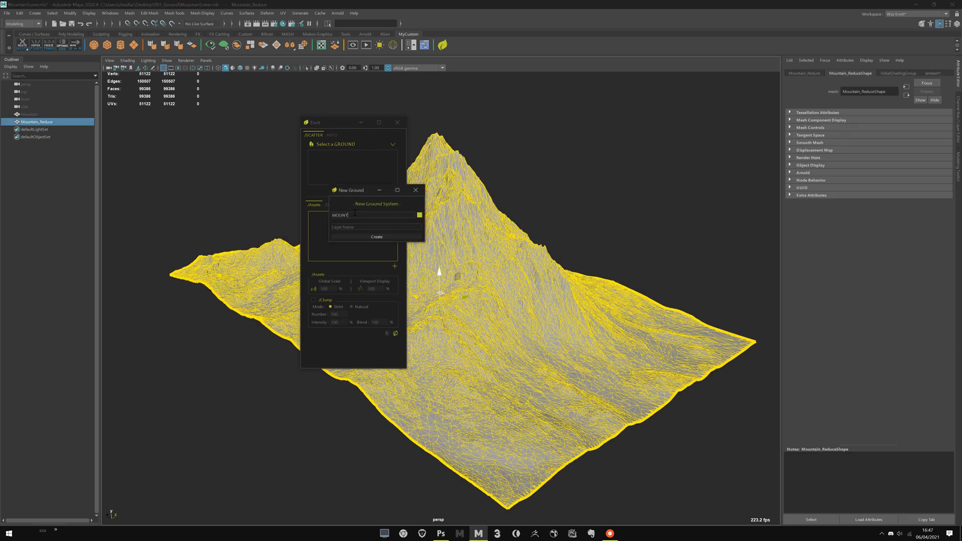
type("MOUNTAIN")
key("Return")
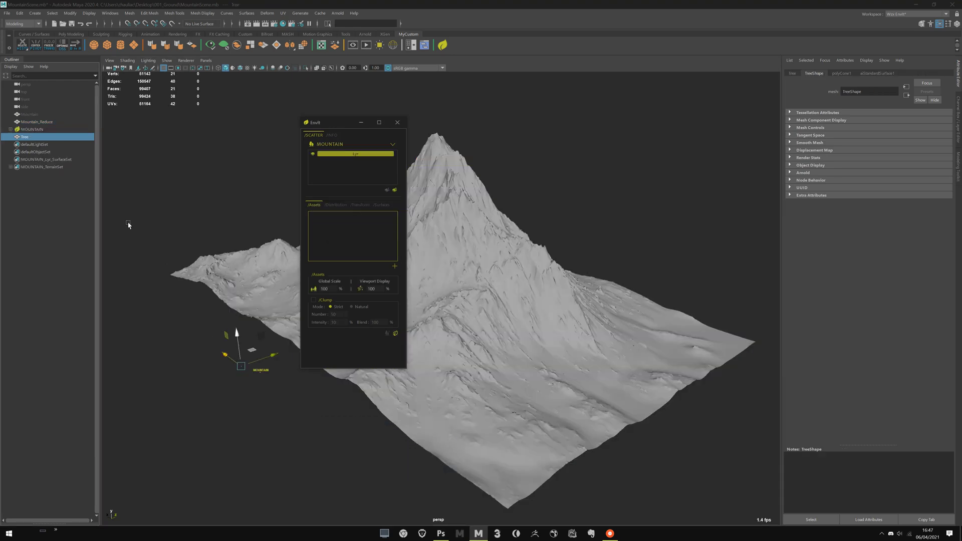
Step: Scale up the Tree cone beside the MOUNTAIN control and raise it slightly
middle_click_drag(213, 368, 240, 354, "alt")
scroll(280, 406, "up", 3)
middle_click_drag(261, 466, 324, 451, "alt")
scroll(311, 450, "up", 3)
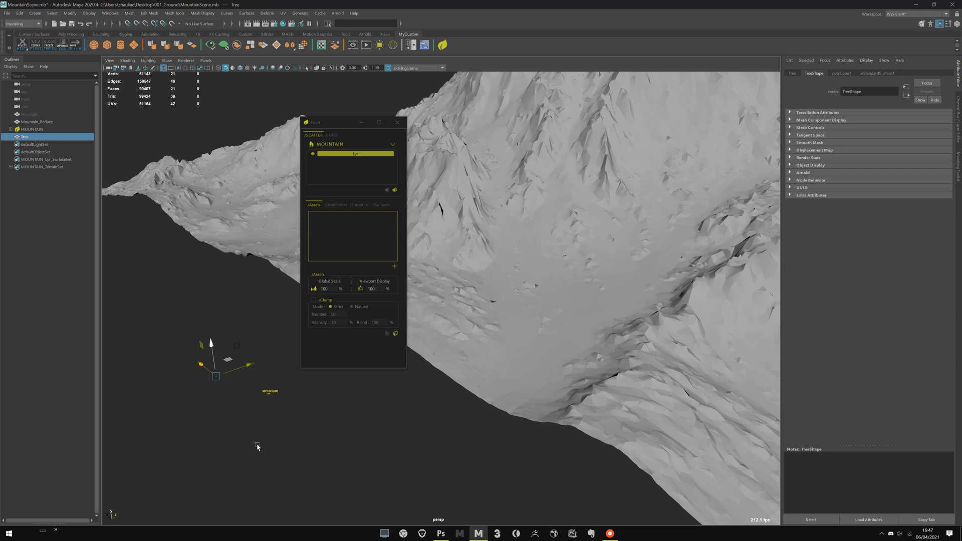
key("r")
left_click_drag(217, 378, 212, 344)
key("w")
left_click(288, 67)
Step: Add the Tree cone to the Lyr layer as a scatter asset with Mesh display
left_click(394, 266)
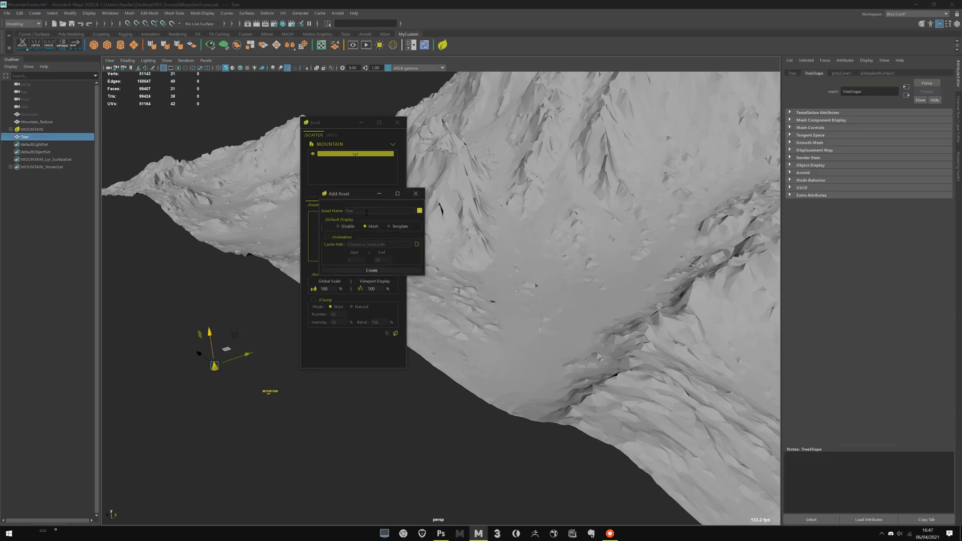
left_click(374, 271)
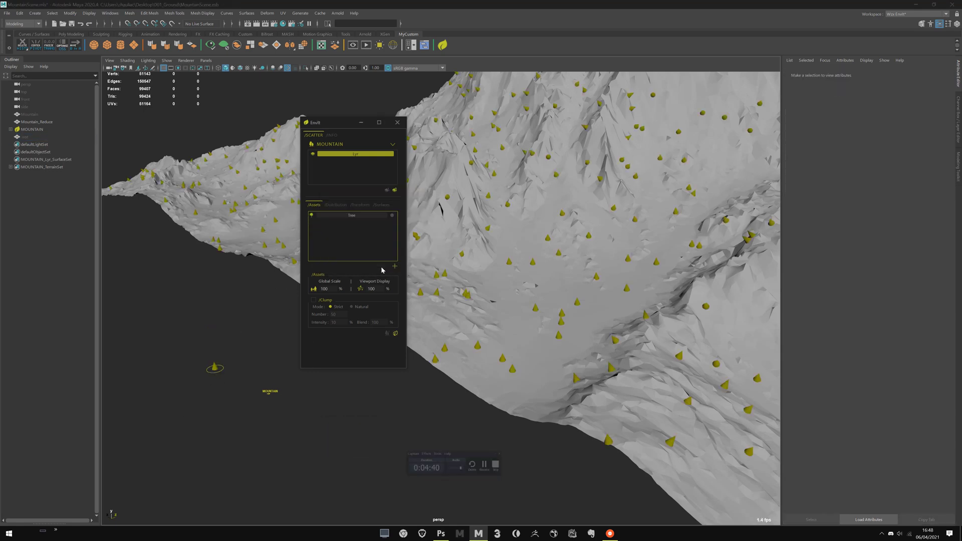
scroll(616, 297, "down", 3)
middle_click_drag(617, 297, 543, 351, "alt")
left_click_drag(543, 351, 566, 353, "alt")
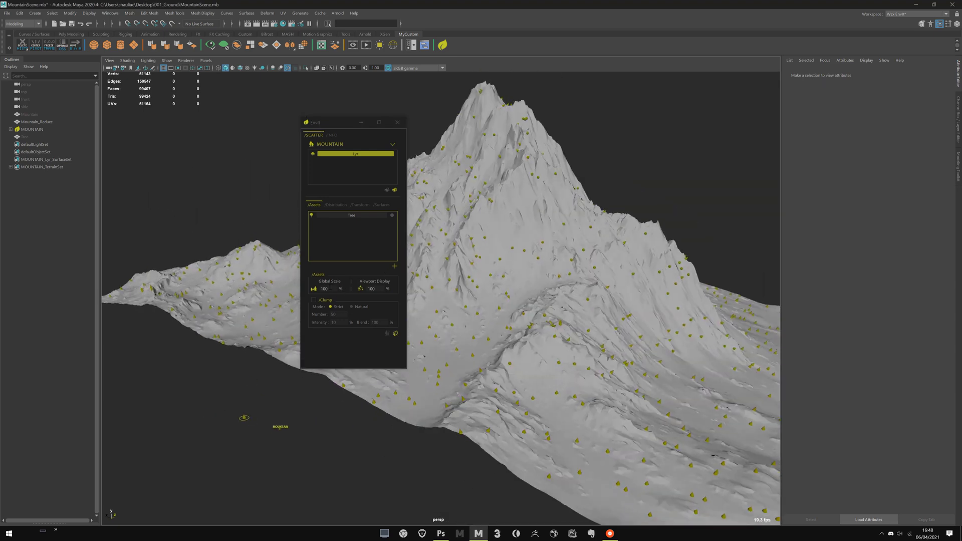
Step: Set the Global Scale of the layer's scattered assets to 150%
double_click(326, 288)
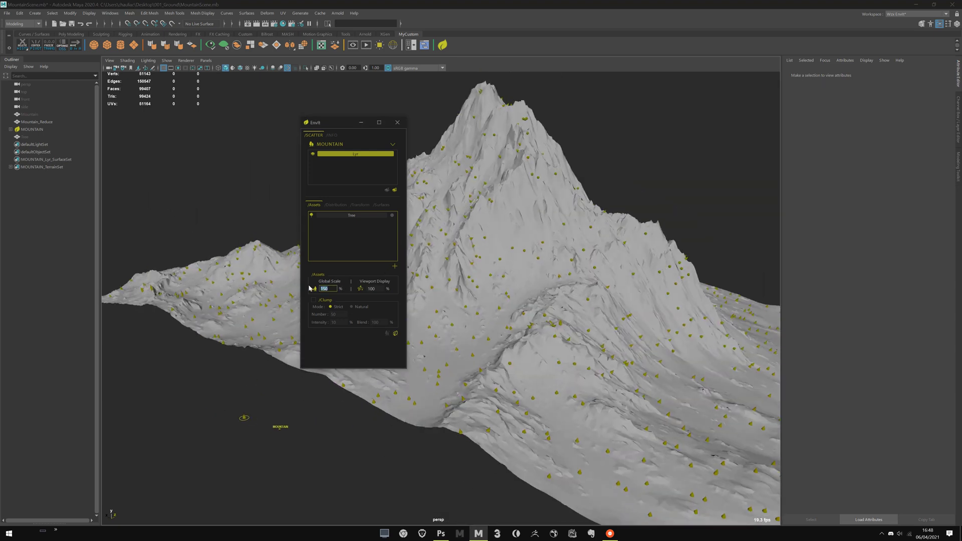
middle_click_drag(547, 291, 647, 296, "alt")
scroll(648, 297, "up", 2)
Step: Increase the Number amount in the Lyr layer's distribution density and inspect the scattered trees up close
left_click(340, 201)
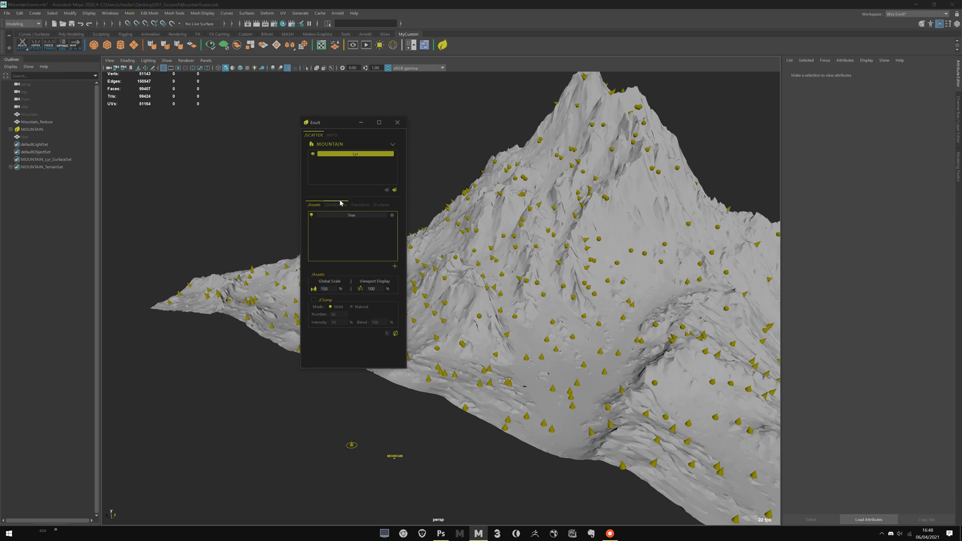
left_click(336, 204)
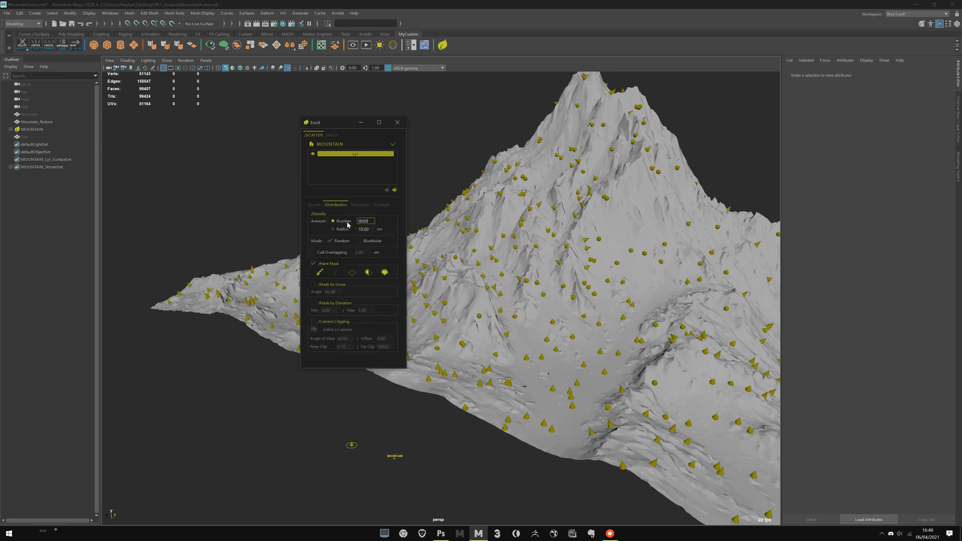
mouse_move(512, 244)
left_mouse_down("alt")
mouse_move(646, 251)
mouse_move(515, 240)
left_mouse_up("alt")
left_click_drag(554, 200, 501, 204, "alt")
right_click_drag(501, 204, 579, 258, "alt")
left_click_drag(580, 258, 453, 209, "alt")
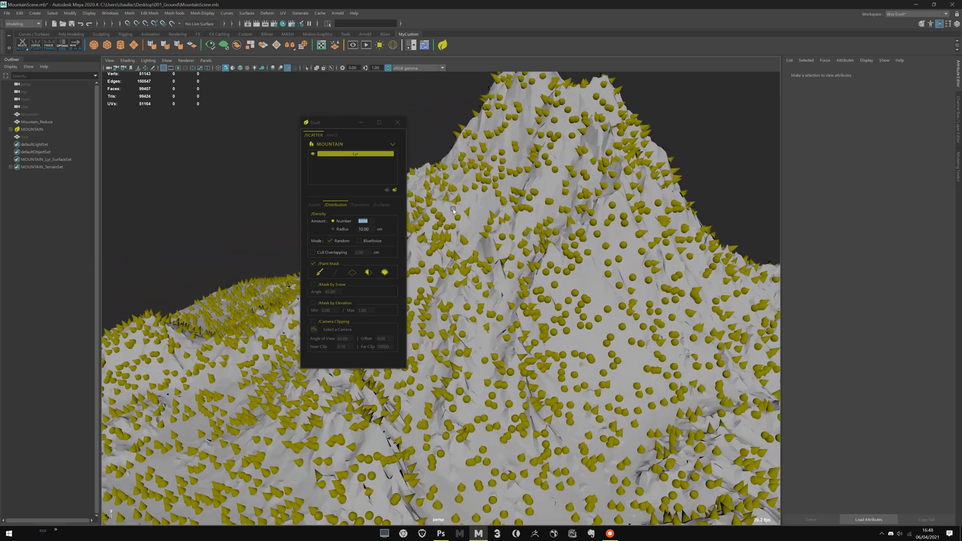
Step: Hide the Mountain_Reduce mesh, unhide the original Mountain mesh beneath the scattered trees, and clear the selection
left_click(59, 122)
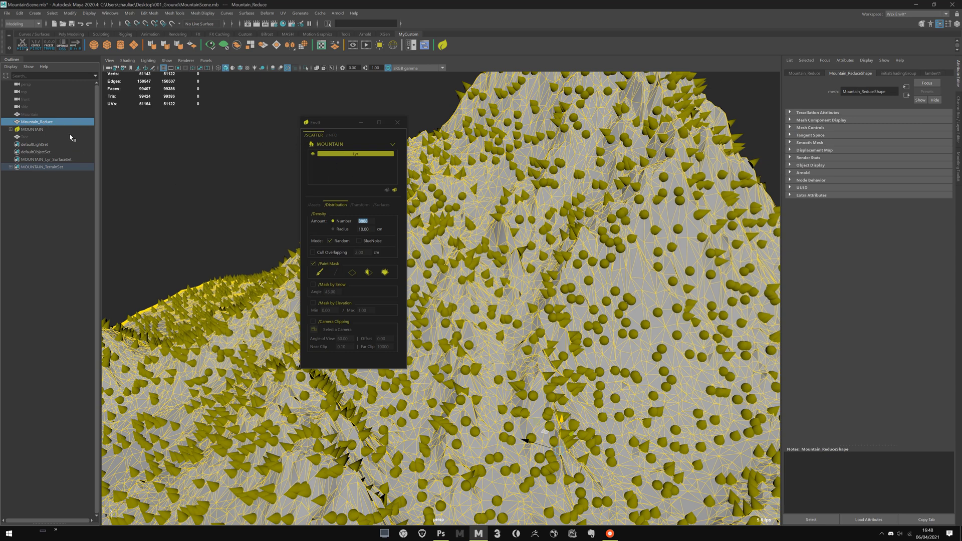
key("ctrl+h")
left_click(50, 115)
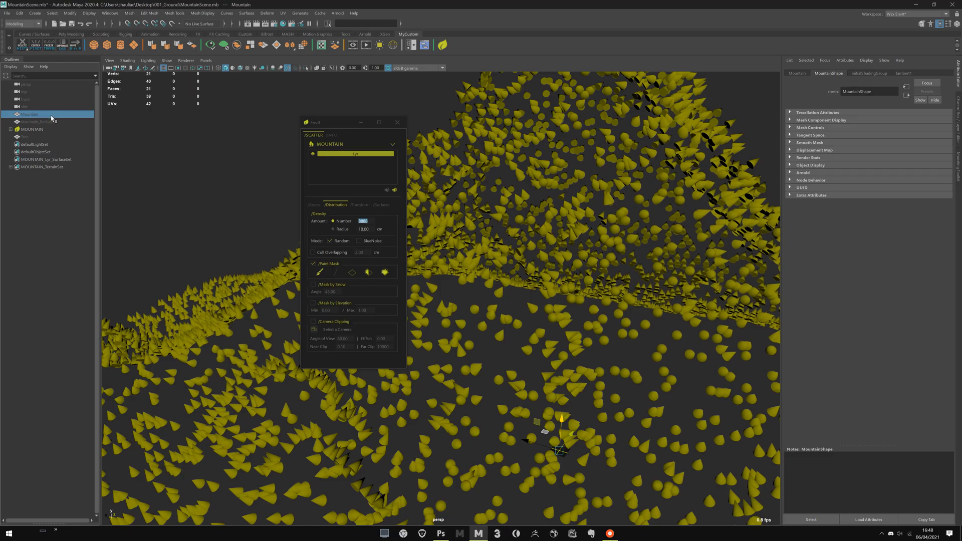
left_click(294, 193)
left_click_drag(293, 193, 560, 202, "alt")
mouse_move(559, 202)
right_mouse_down("alt")
mouse_move(658, 315)
mouse_move(596, 277)
mouse_move(541, 206)
mouse_move(511, 205)
mouse_move(566, 206)
right_mouse_up("alt")
mouse_move(566, 205)
left_mouse_down("alt")
mouse_move(595, 207)
mouse_move(585, 204)
left_mouse_up("alt")
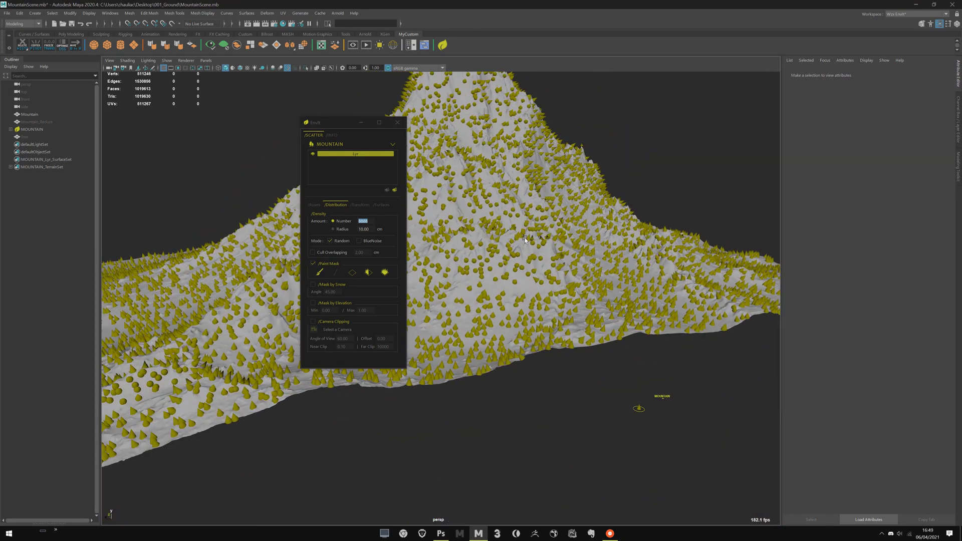
Step: Switch the layer's density amount from Number to Radius with a radius of 15 cm
left_click_drag(525, 240, 493, 231, "alt")
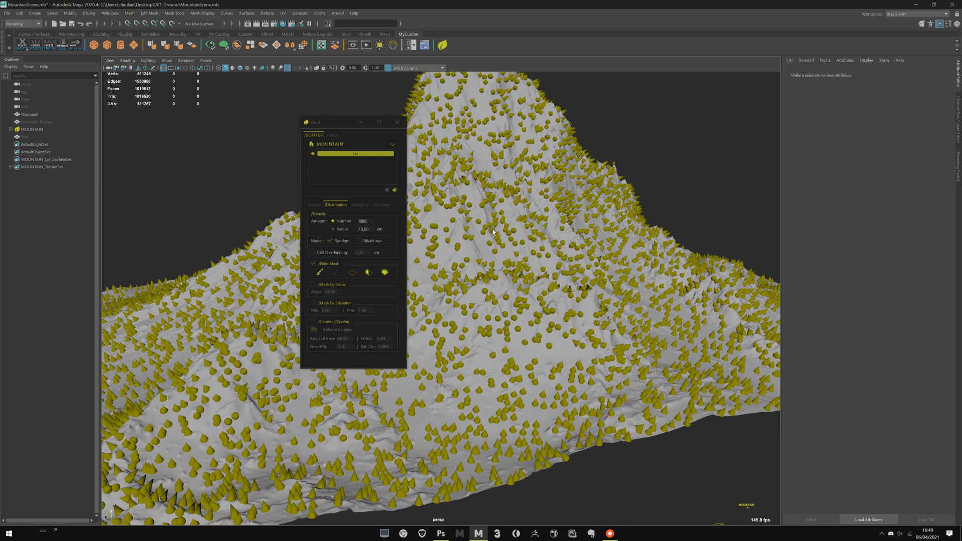
scroll(493, 232, "up", 2)
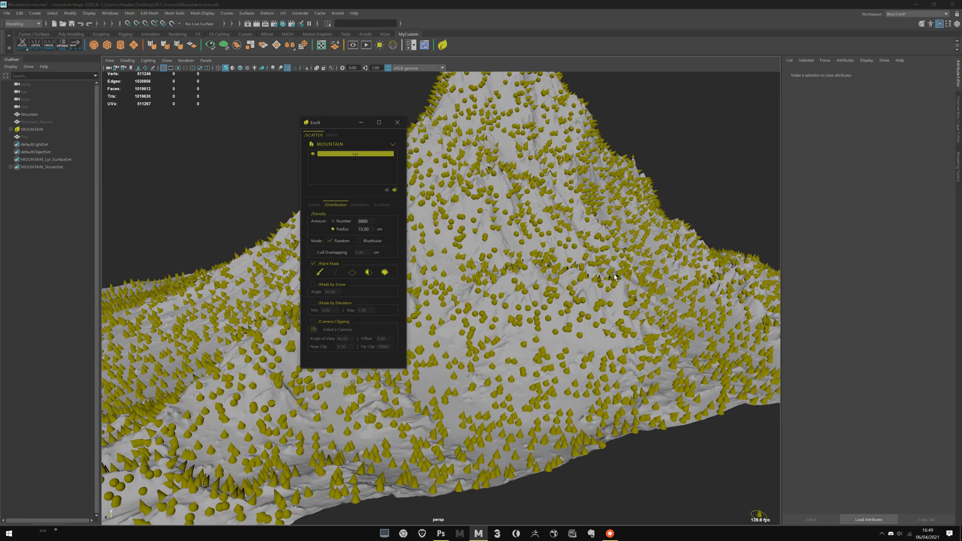
scroll(605, 242, "down", 4)
left_click_drag(606, 243, 610, 314, "alt")
right_click_drag(609, 313, 631, 344, "alt")
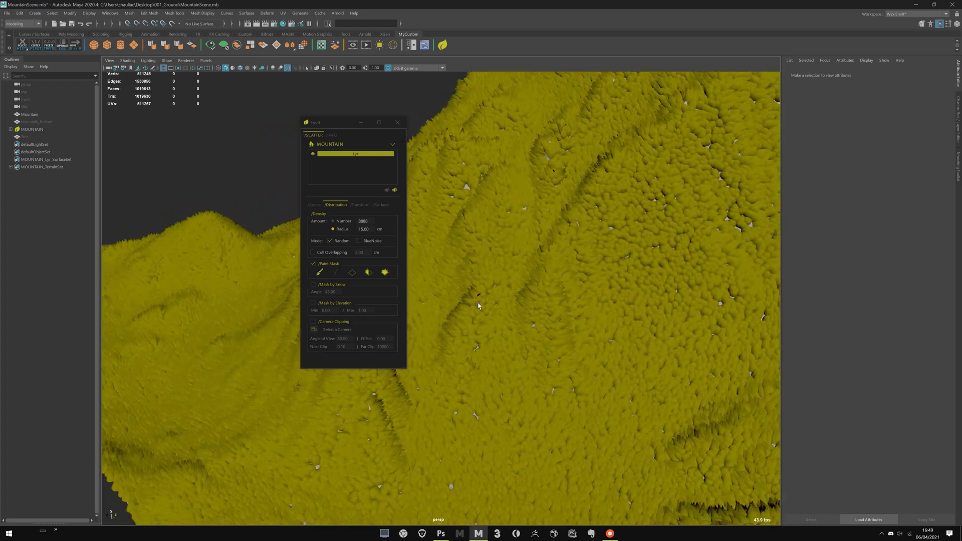
Step: Increase the density Radius to space the trees farther apart and inspect the scatter across the mountain
left_click(364, 229)
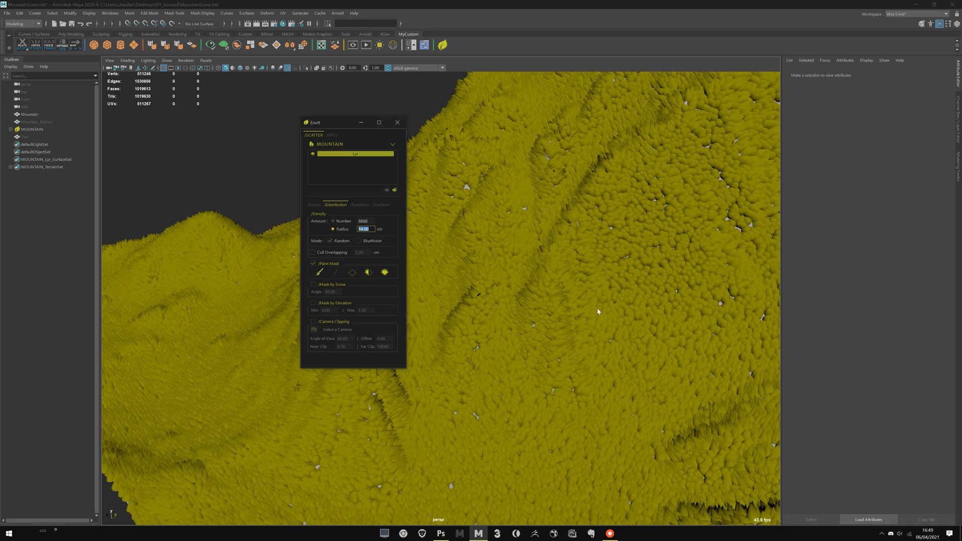
right_click_drag(527, 234, 499, 224, "alt")
left_click_drag(499, 223, 501, 253, "alt")
right_click_drag(502, 253, 627, 352, "alt")
left_click_drag(626, 352, 515, 279, "alt")
scroll(619, 301, "down", 10)
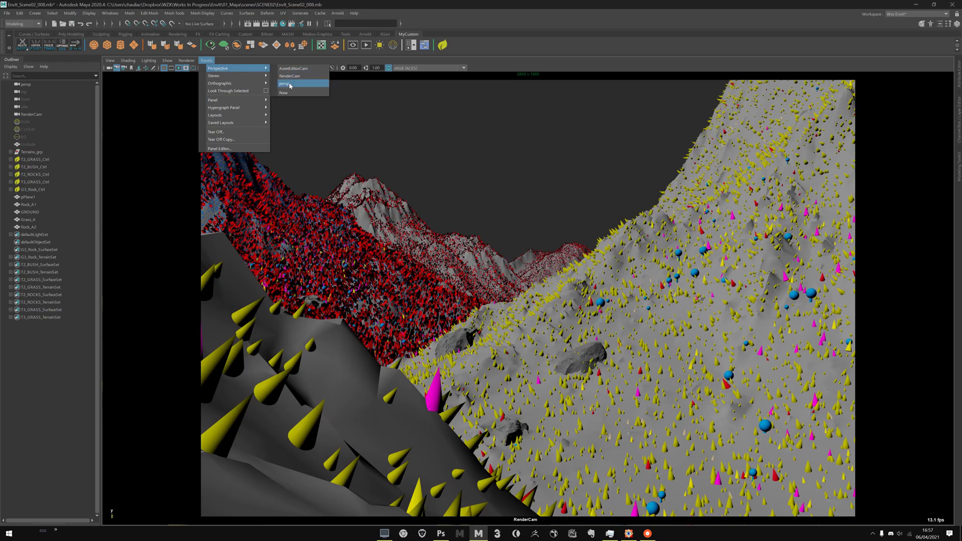
Step: Switch the EnvIt_Scene02_008 view from RenderCam to the persp camera and examine the layout of the scattered terrains
left_click(301, 85)
left_click_drag(550, 261, 335, 263, "alt")
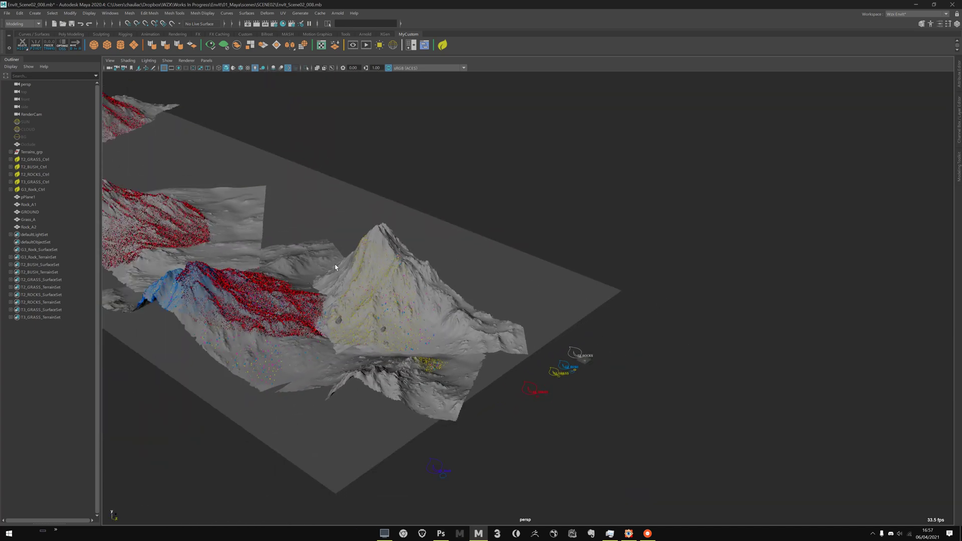
middle_click_drag(334, 263, 451, 287, "alt")
left_click_drag(451, 287, 371, 255, "alt")
middle_click_drag(371, 255, 299, 271, "alt")
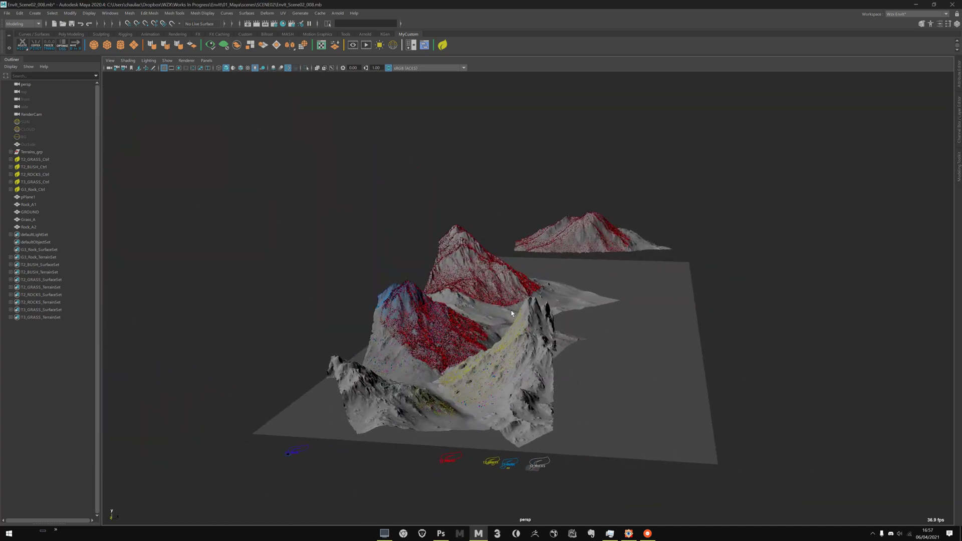
left_click_drag(566, 240, 498, 272, "alt")
middle_click_drag(497, 272, 477, 288, "alt")
right_click_drag(478, 288, 342, 409, "alt")
Step: Select Terrain2 and Terrain4 in turn to examine the separate terrain meshes, and deselect them
left_click(401, 389)
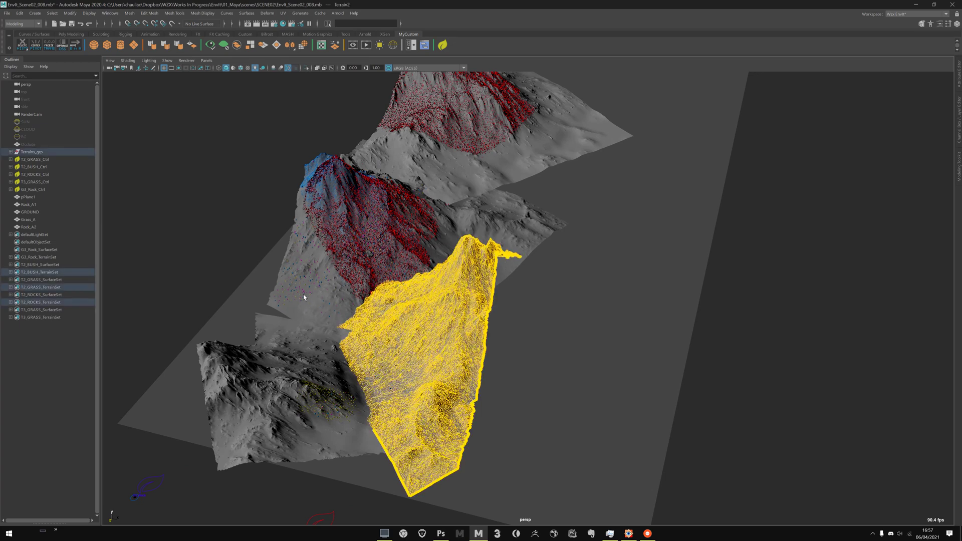
left_click(407, 166)
left_click(394, 155)
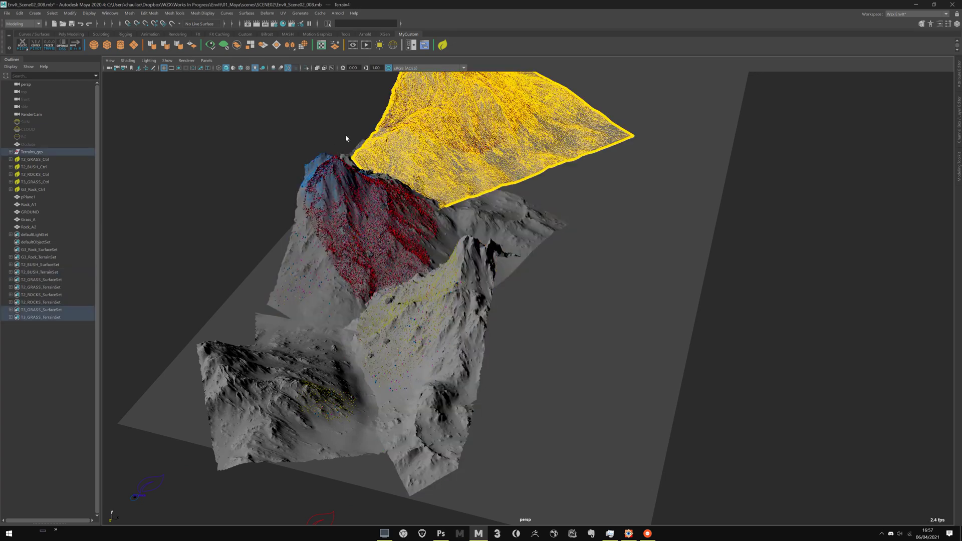
left_click_drag(295, 124, 337, 163, "alt")
left_click(338, 163)
right_click_drag(337, 164, 303, 260, "alt")
left_click_drag(303, 260, 308, 201, "alt")
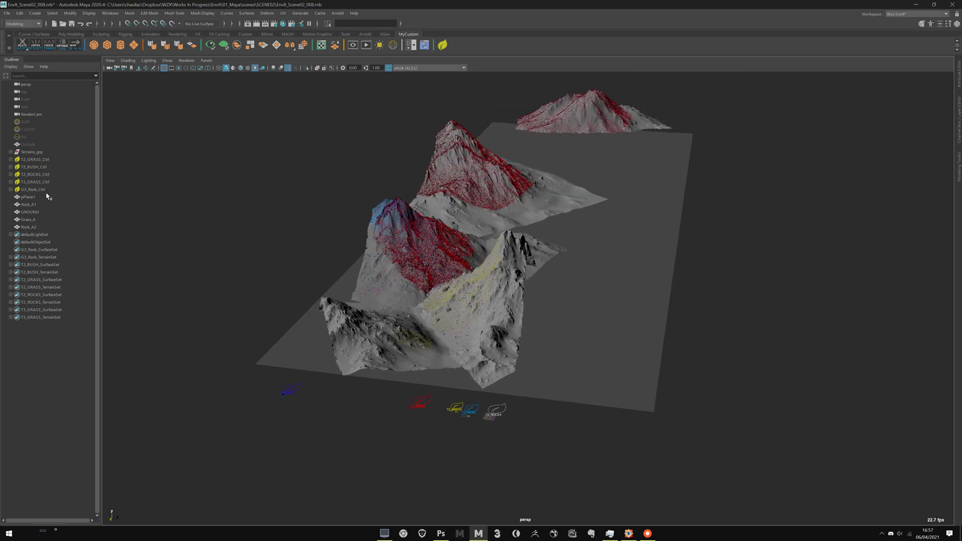
Step: Examine the scattered grass, bush and rock proxies up close on the slope of the front terrain
left_click(44, 166)
left_click(220, 185)
right_click_drag(418, 217, 490, 321, "alt")
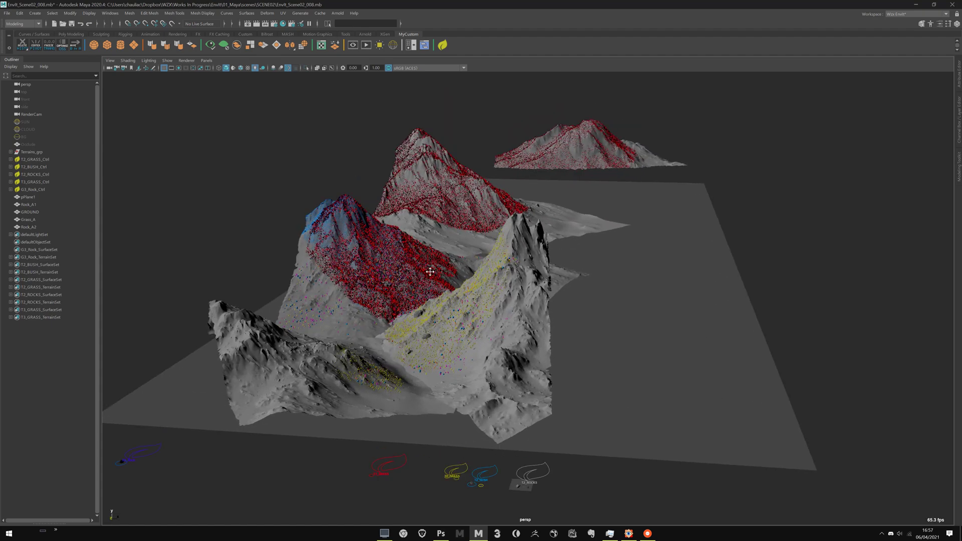
left_click_drag(430, 272, 406, 252, "alt")
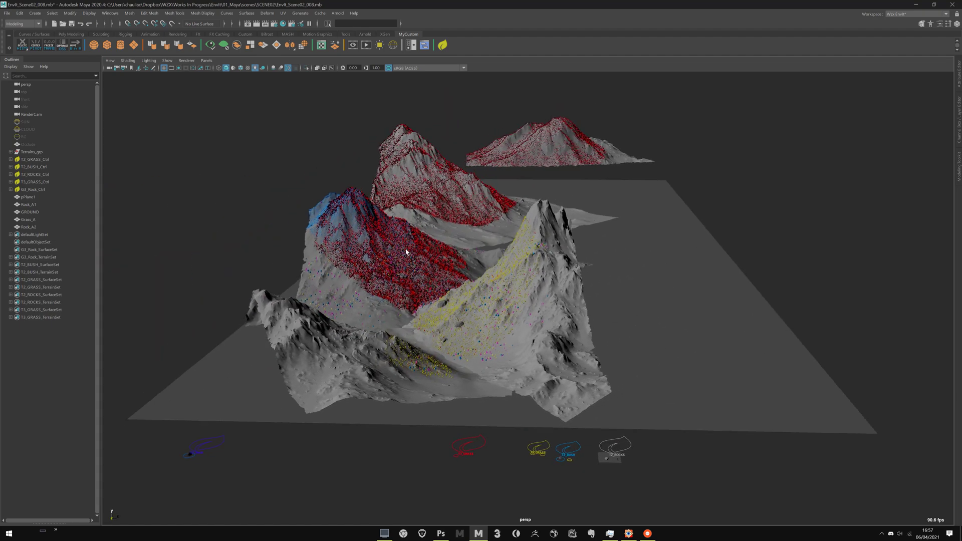
right_click_drag(323, 223, 511, 294, "alt")
left_click_drag(511, 293, 496, 238, "alt")
right_click_drag(453, 155, 586, 396, "alt")
left_click_drag(466, 276, 444, 216, "alt")
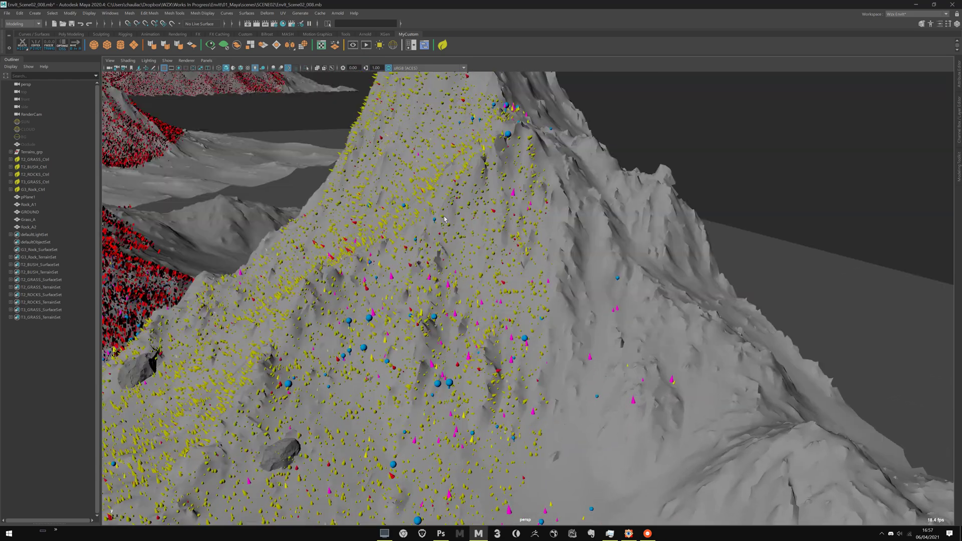
left_click_drag(329, 333, 394, 246, "alt")
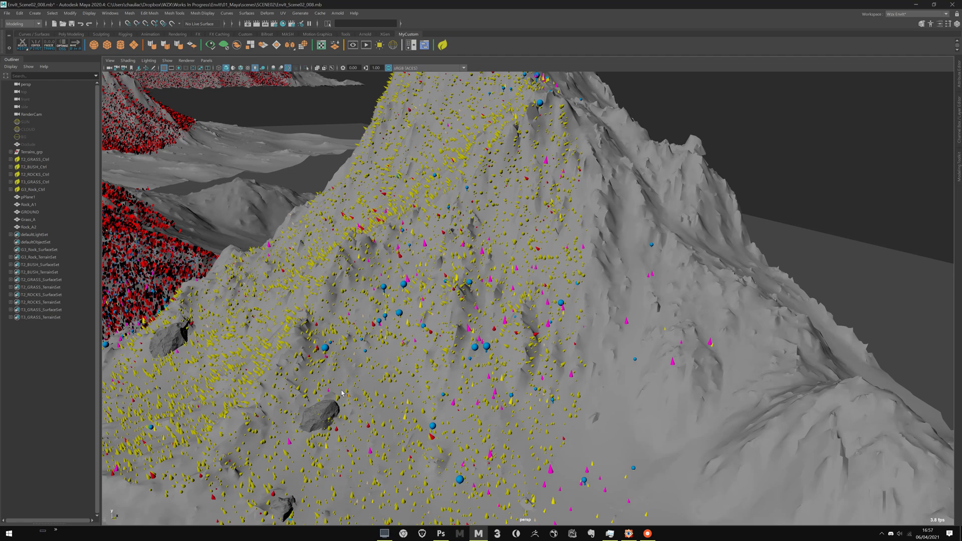
left_click_drag(342, 394, 413, 223, "alt")
left_click_drag(369, 246, 461, 285, "alt")
right_click_drag(461, 285, 481, 411, "alt")
left_click_drag(271, 220, 464, 226, "alt")
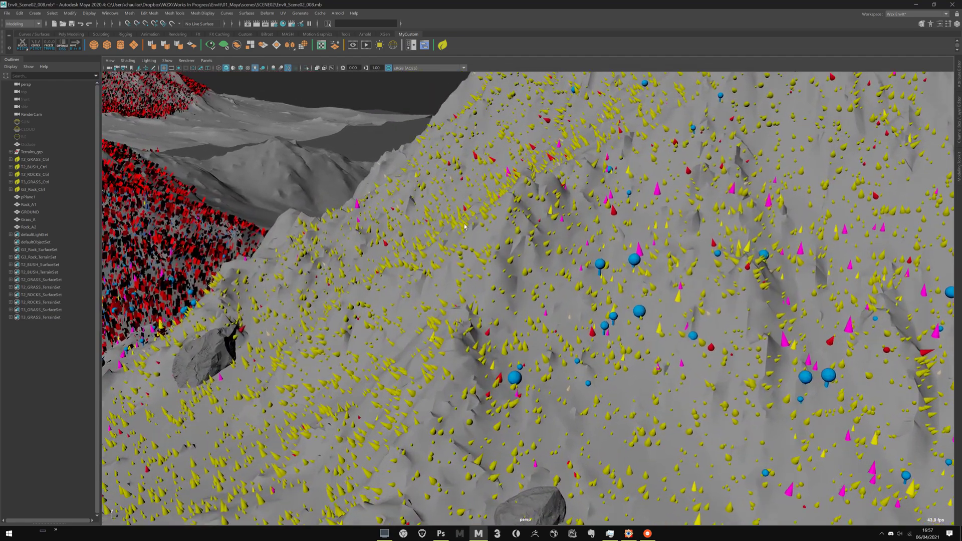
Step: Examine the overall layout of the scattered terrains from a distance and from several angles
left_click_drag(545, 286, 444, 309, "alt")
right_click_drag(444, 309, 250, 193, "alt")
left_click_drag(350, 273, 549, 296, "alt")
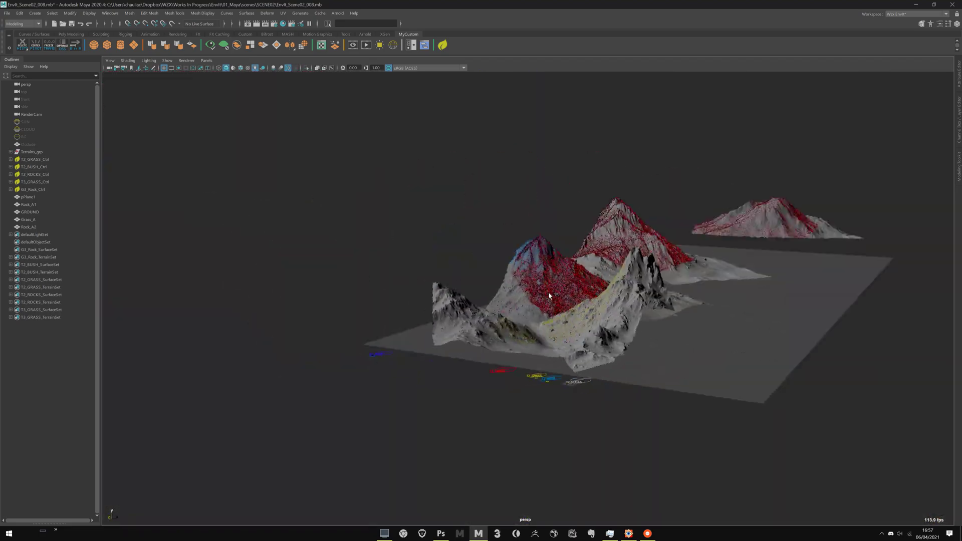
middle_click_drag(549, 297, 459, 309, "alt")
right_click_drag(459, 309, 561, 476, "alt")
left_click_drag(341, 260, 376, 286, "alt")
middle_click_drag(375, 285, 459, 351, "alt")
right_click_drag(459, 350, 416, 303, "alt")
left_click_drag(420, 361, 439, 306, "alt")
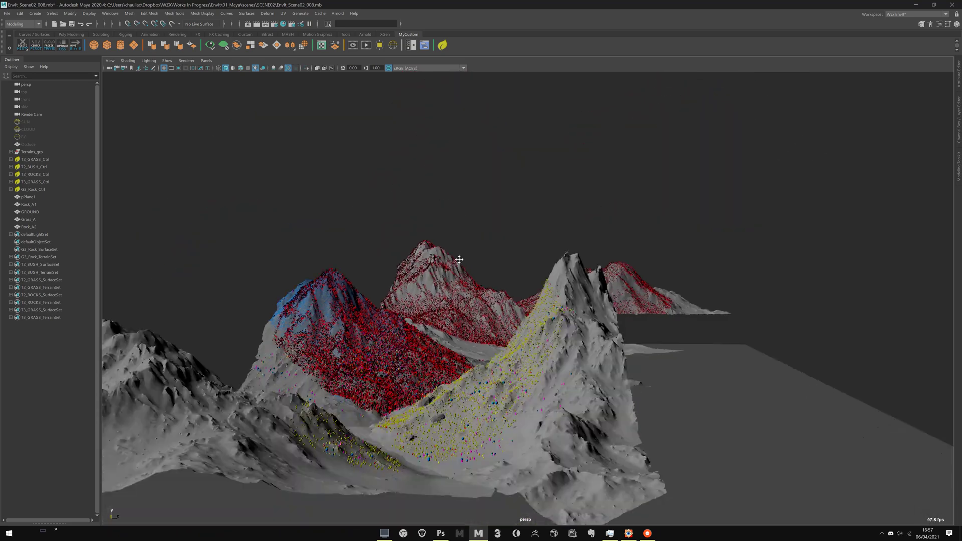
middle_click_drag(438, 306, 438, 262, "alt")
left_click_drag(418, 289, 426, 350, "alt")
middle_click_drag(501, 396, 474, 290, "alt")
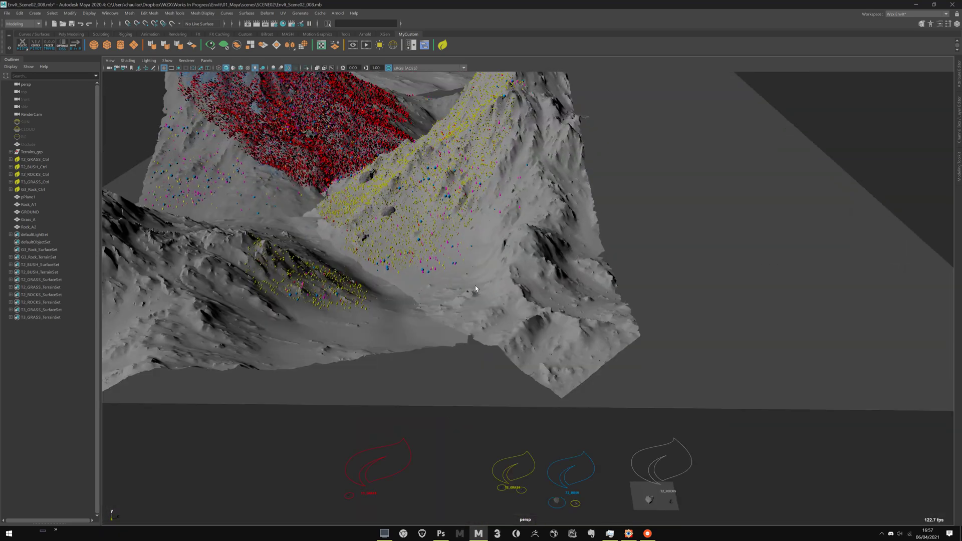
Step: Select the T3_GRASS controller and examine the row of EnvIt controllers and their source assets beside the ground plane
left_click_drag(475, 290, 459, 318, "alt")
middle_click_drag(459, 317, 402, 146, "alt")
left_click(336, 393)
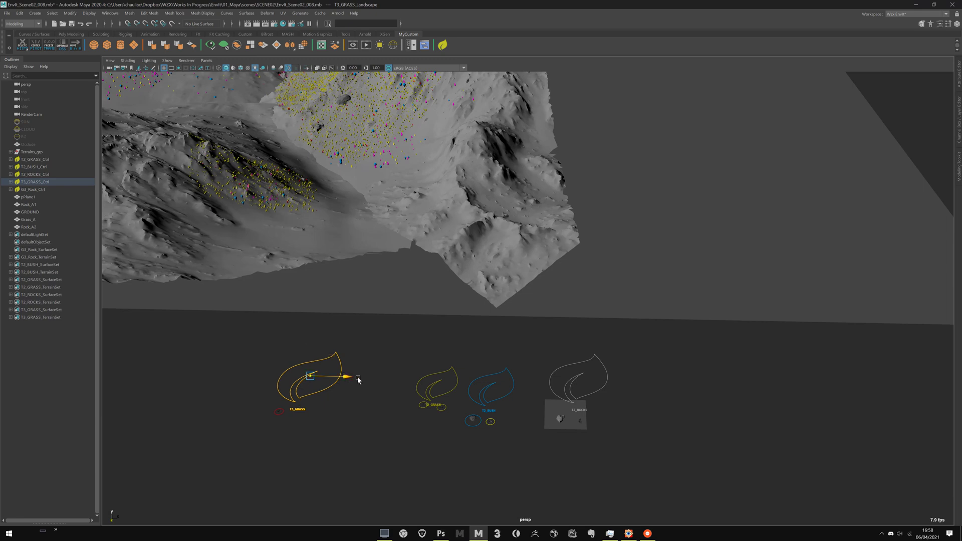
middle_click_drag(286, 481, 376, 408, "alt")
scroll(375, 407, "up", 3)
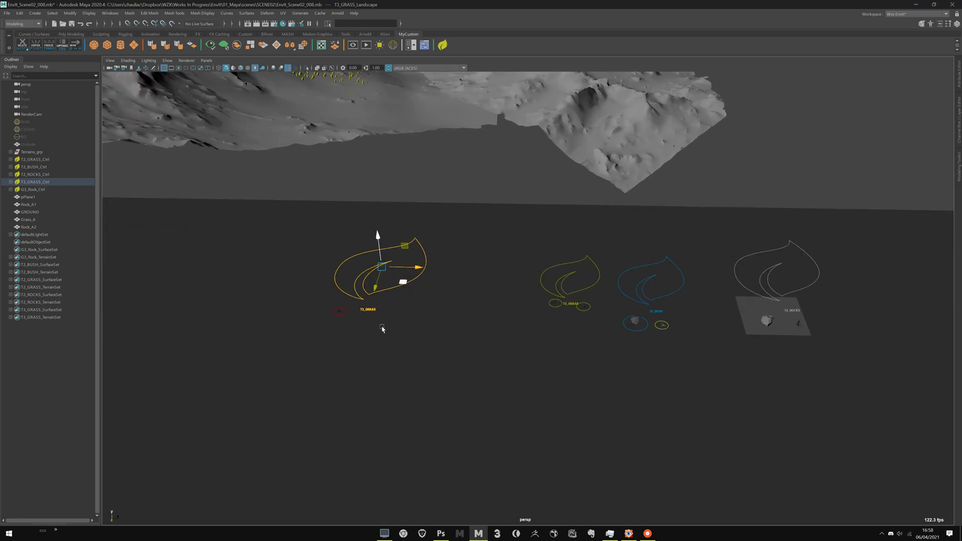
middle_click_drag(411, 317, 381, 322, "alt")
right_click_drag(380, 322, 434, 384, "alt")
mouse_move(359, 350)
middle_mouse_down("alt")
mouse_move(393, 344)
mouse_move(376, 344)
middle_mouse_up("alt")
middle_click_drag(726, 404, 466, 331, "alt")
scroll(466, 330, "up", 2)
Step: Select the bush asset mesh of the T2_BUSH controller and frame it to inspect it with the neighbouring assets
left_click(271, 275)
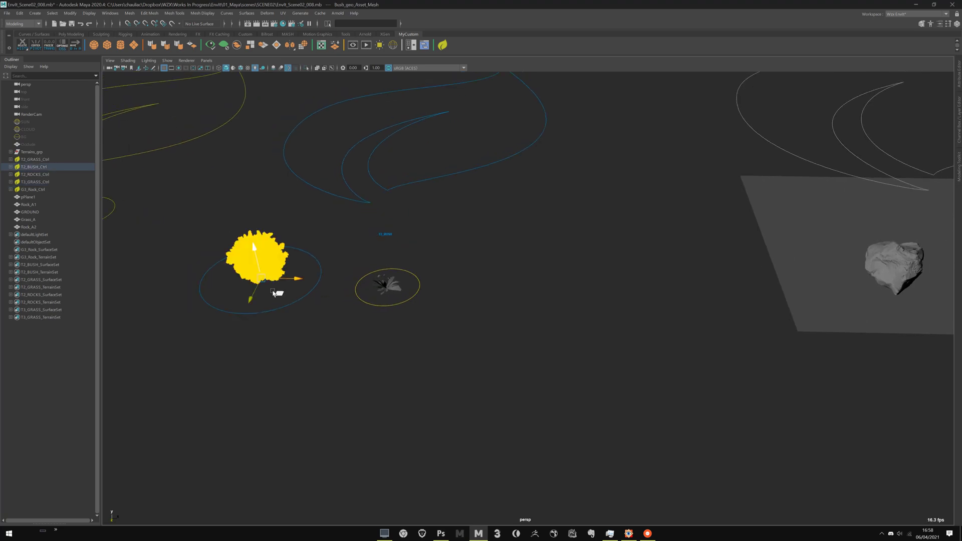
middle_click_drag(165, 281, 279, 311, "alt")
key("f")
left_click_drag(416, 311, 441, 285, "alt")
right_click_drag(441, 286, 200, 211, "alt")
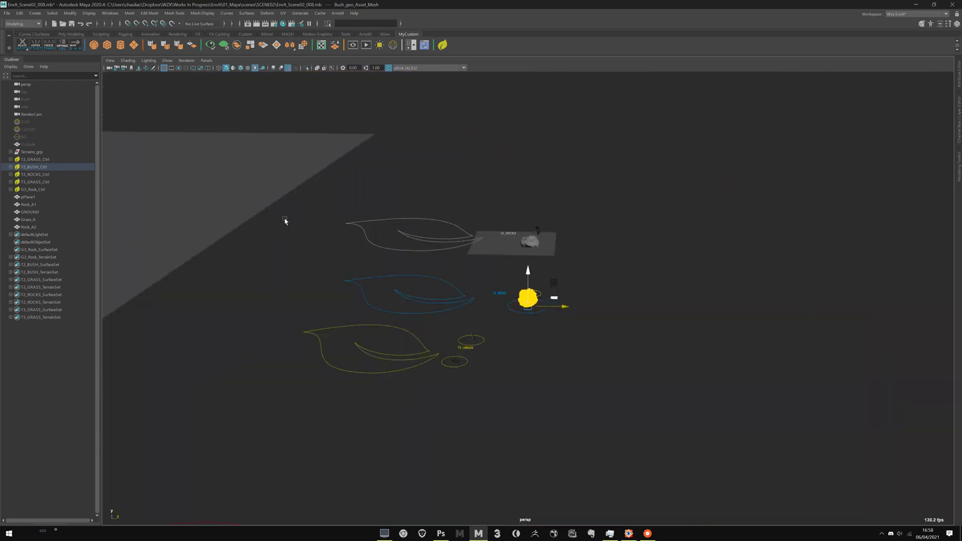
Step: Return to the view of the scattered mountains and deselect the bush asset mesh
left_click_drag(286, 221, 407, 202, "alt")
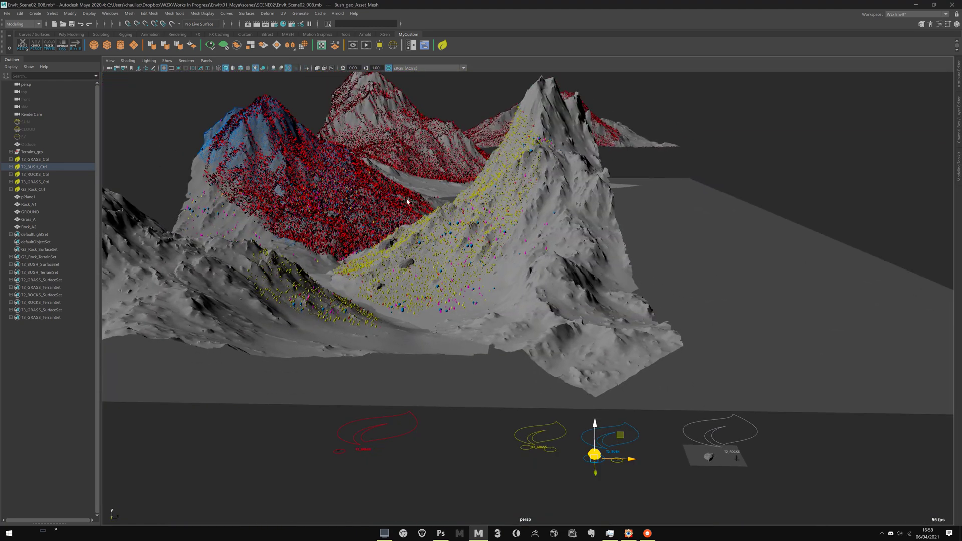
left_click(423, 460)
middle_click_drag(438, 282, 449, 251, "alt")
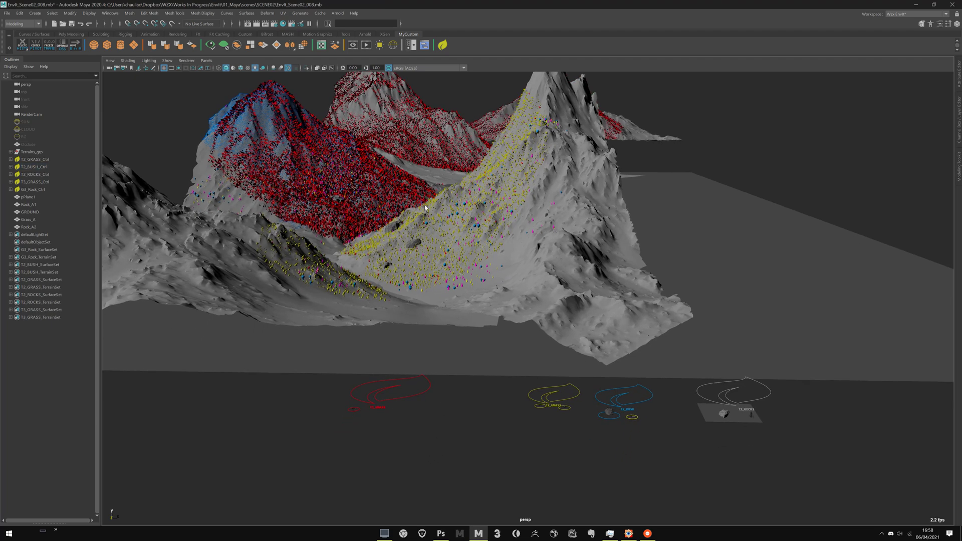
left_click_drag(424, 207, 452, 279, "alt")
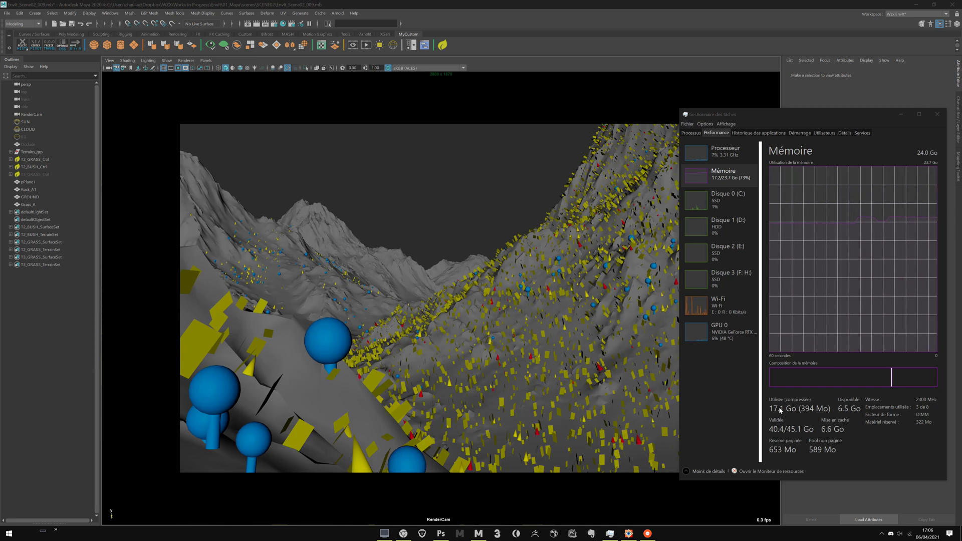
Step: Render the RenderCam view in Arnold RenderView and check memory usage in Task Manager, moving its window around over the image
left_click(366, 45)
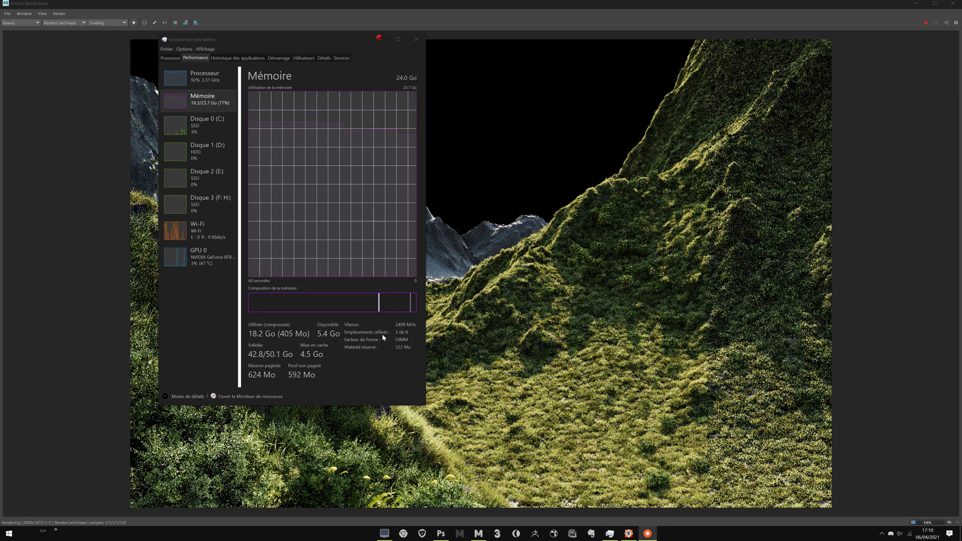
left_click_drag(304, 41, 426, 97)
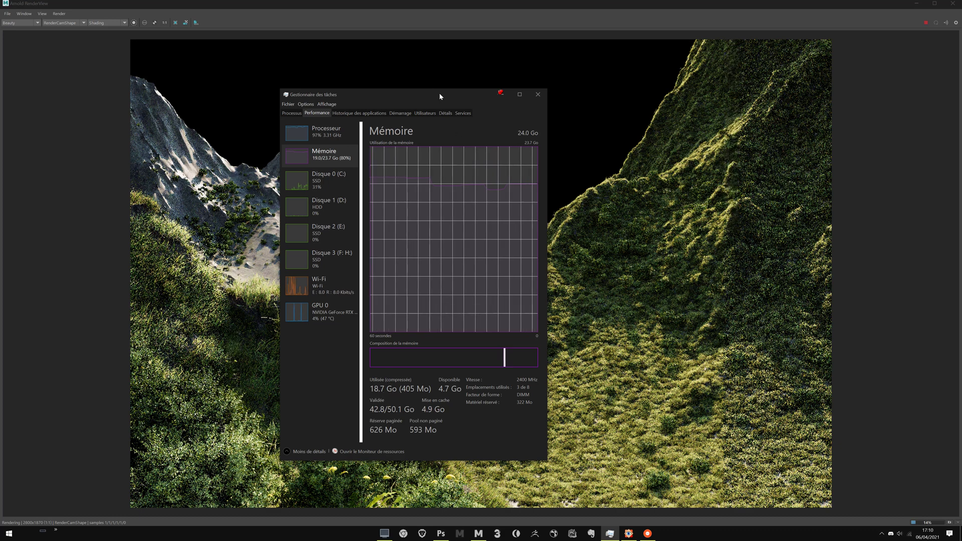
left_click_drag(439, 92, 279, 66)
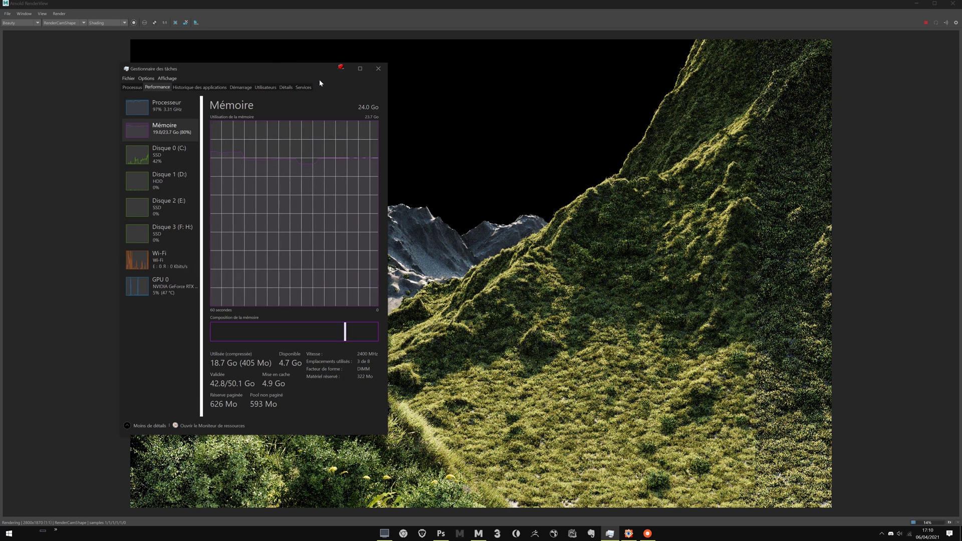
left_click_drag(271, 73, 435, 81)
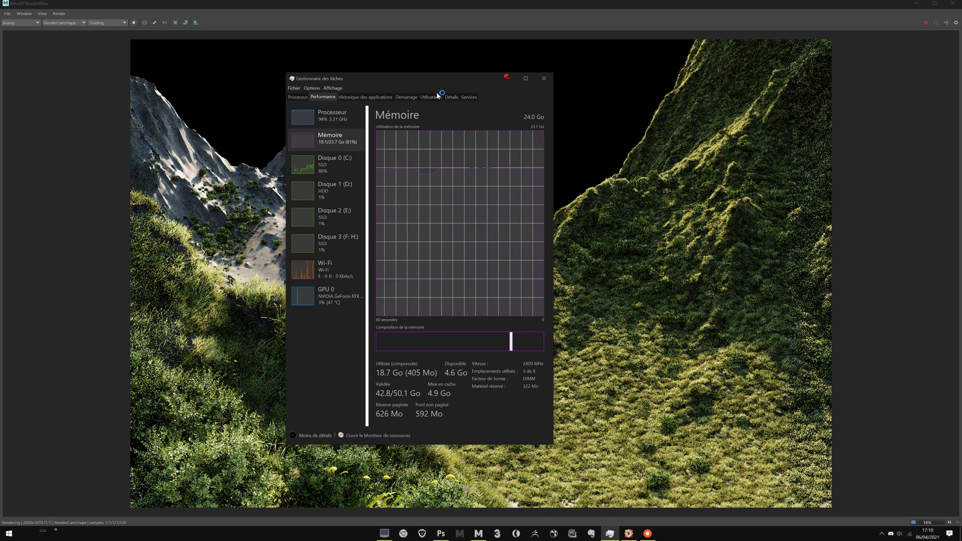
left_click_drag(469, 95, 479, 86)
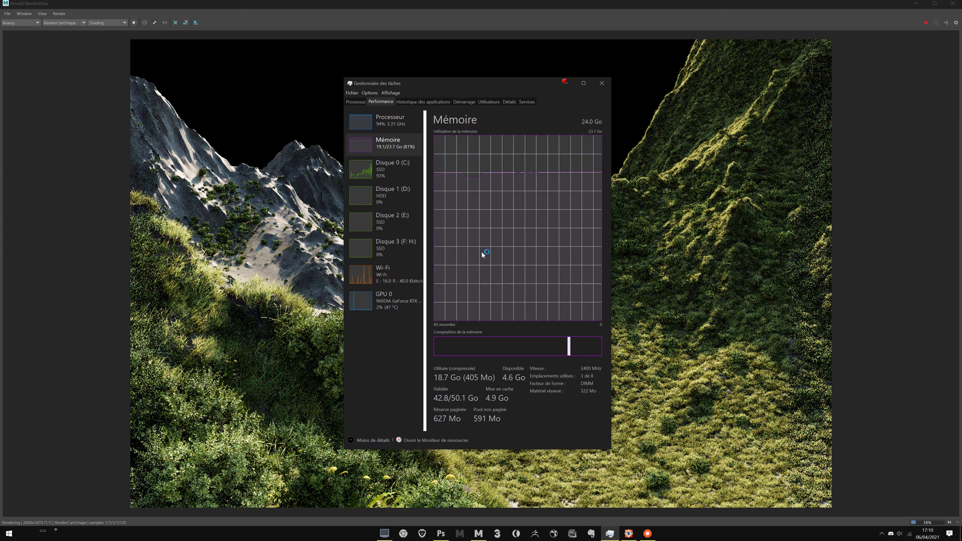